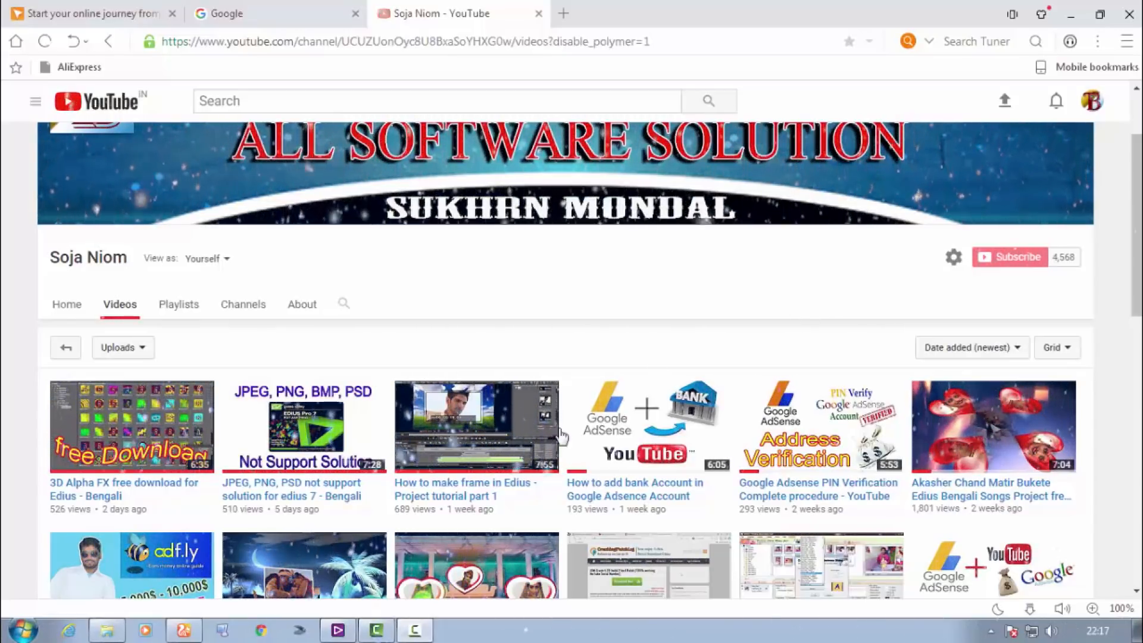
Switch to EDIUS and import the four frame images from the fream folder into the bin.
{"action": "left_click", "coordinate": [338, 631]}
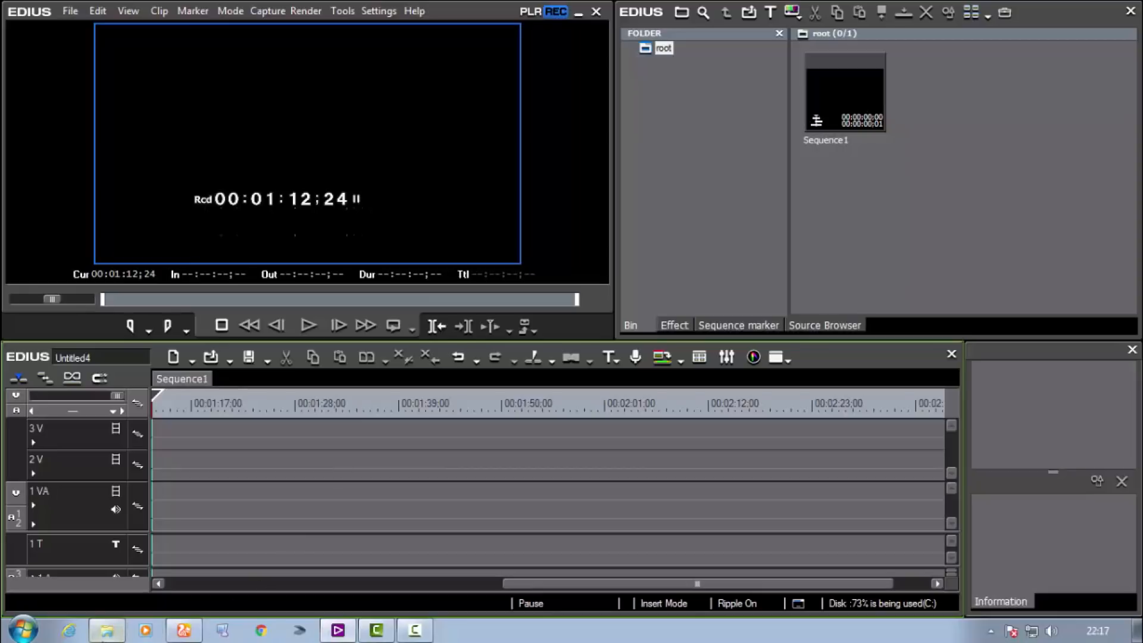
{"action": "left_click", "coordinate": [107, 631]}
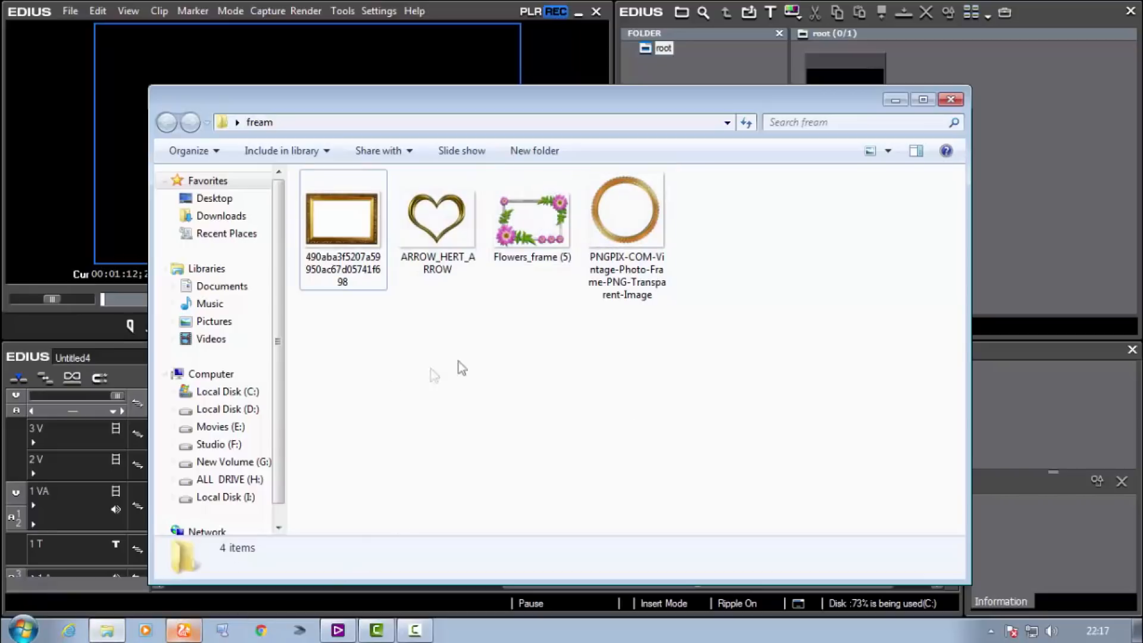
{"action": "left_click_drag", "start_coordinate": [714, 364], "coordinate": [1045, 241]}
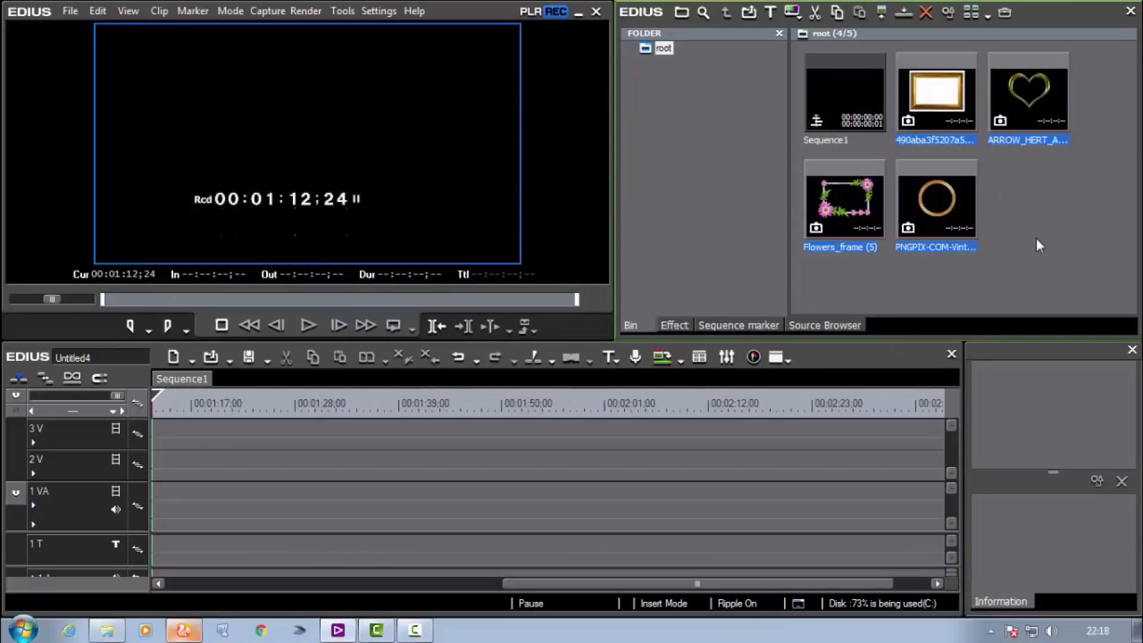
{"action": "left_click", "coordinate": [1039, 245]}
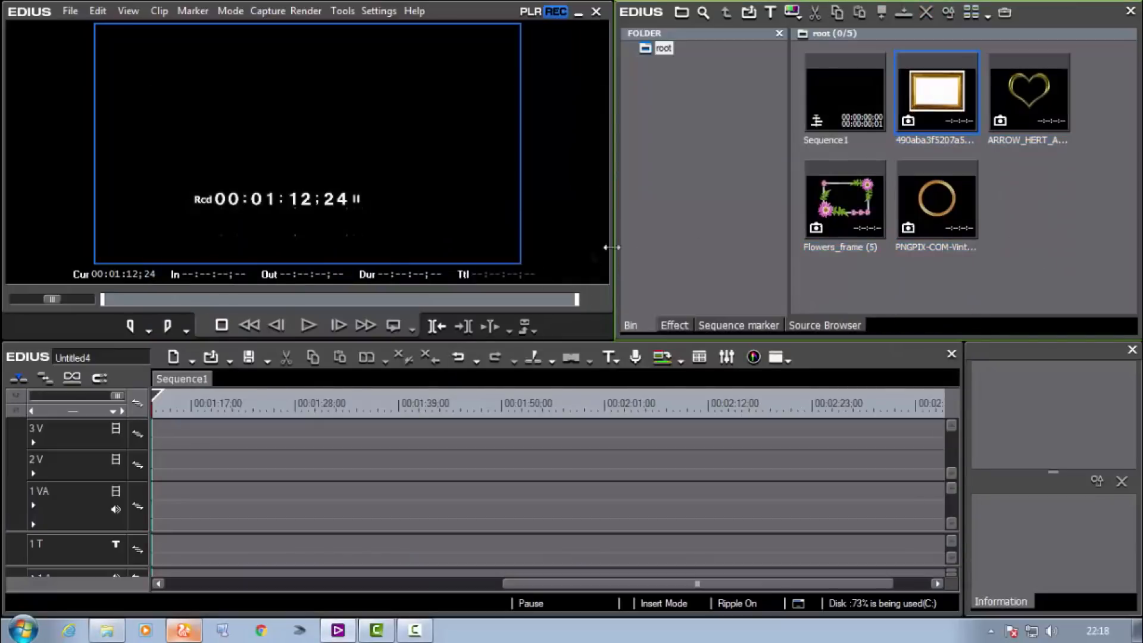
{"action": "left_click", "coordinate": [933, 106]}
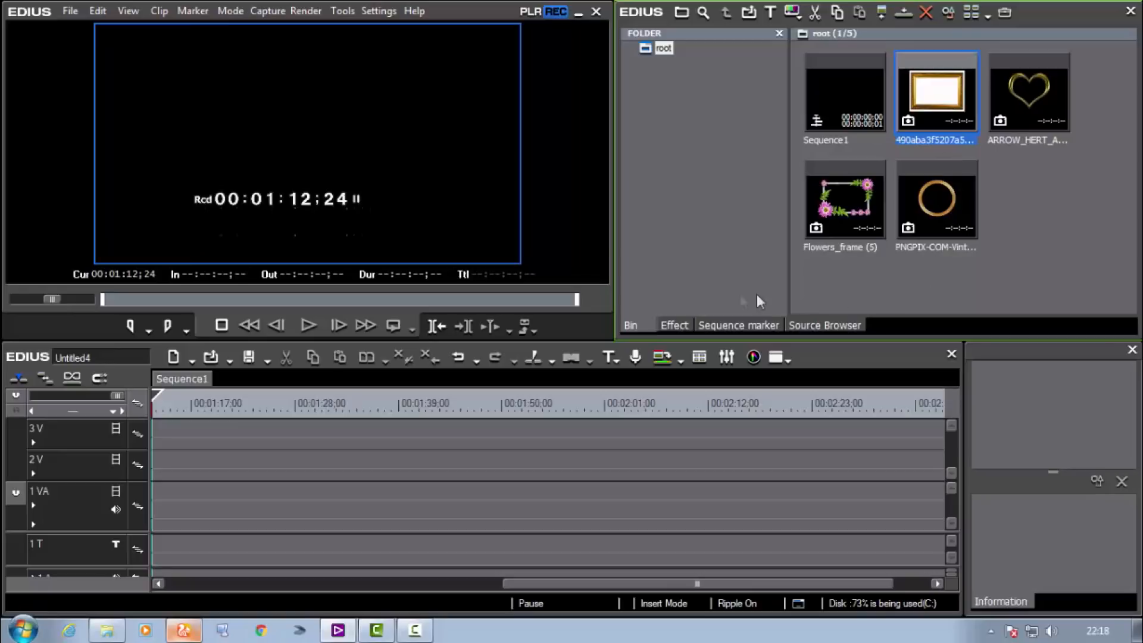
Import the G02 video from the Video replace folder and place it on the 1 VA track.
{"action": "double_click", "coordinate": [1050, 234]}
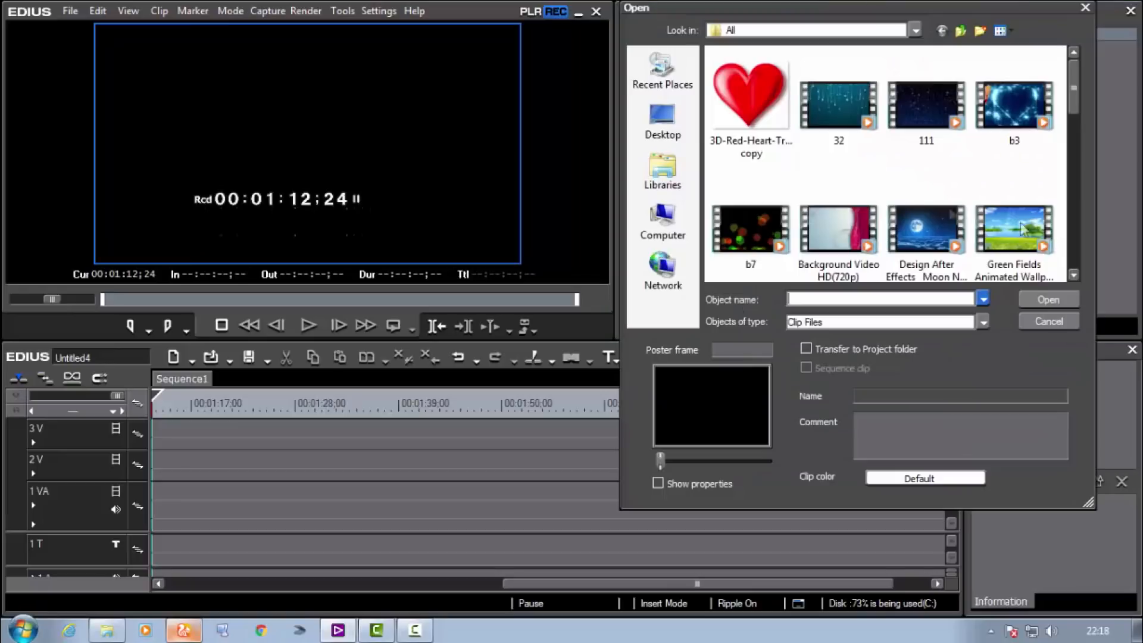
{"action": "left_click", "coordinate": [959, 31]}
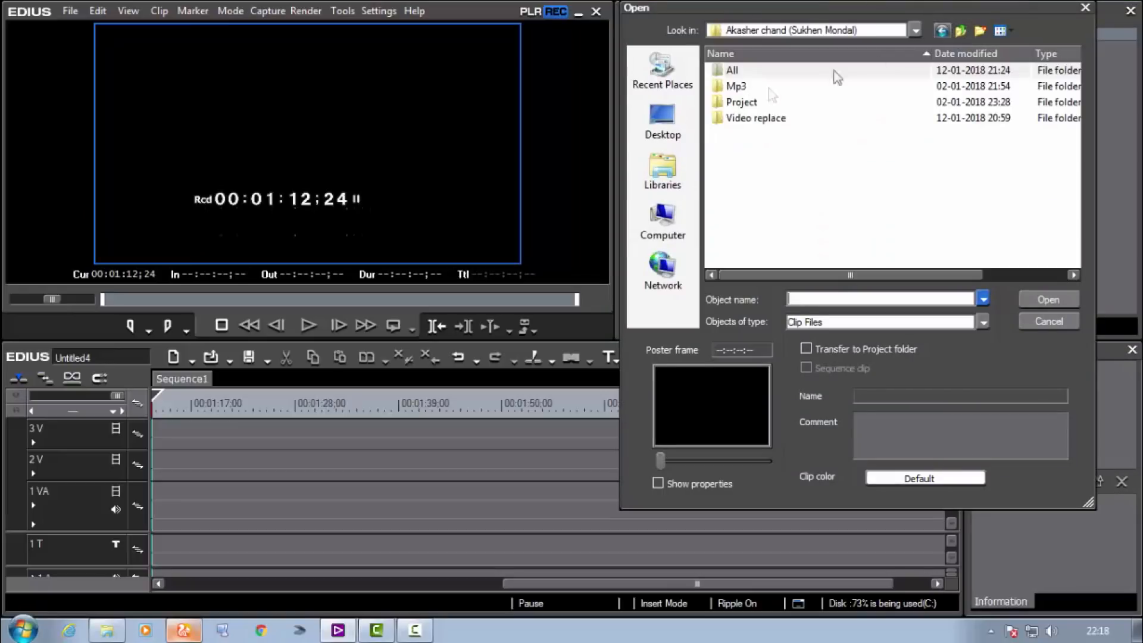
{"action": "double_click", "coordinate": [749, 121]}
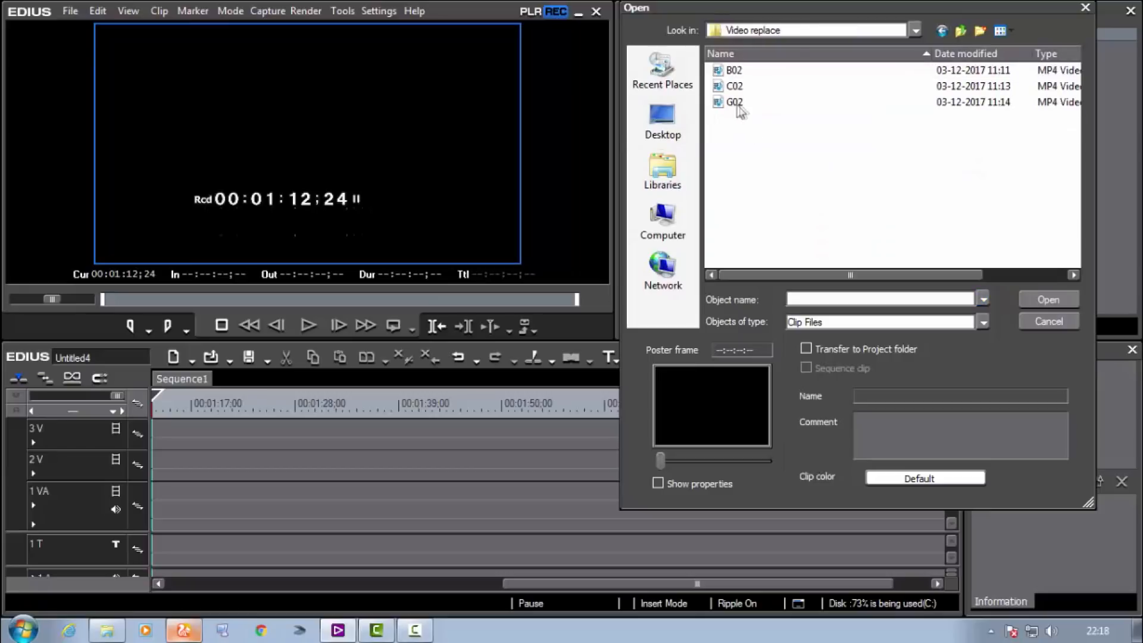
{"action": "left_click", "coordinate": [738, 103]}
{"action": "left_click", "coordinate": [1032, 301]}
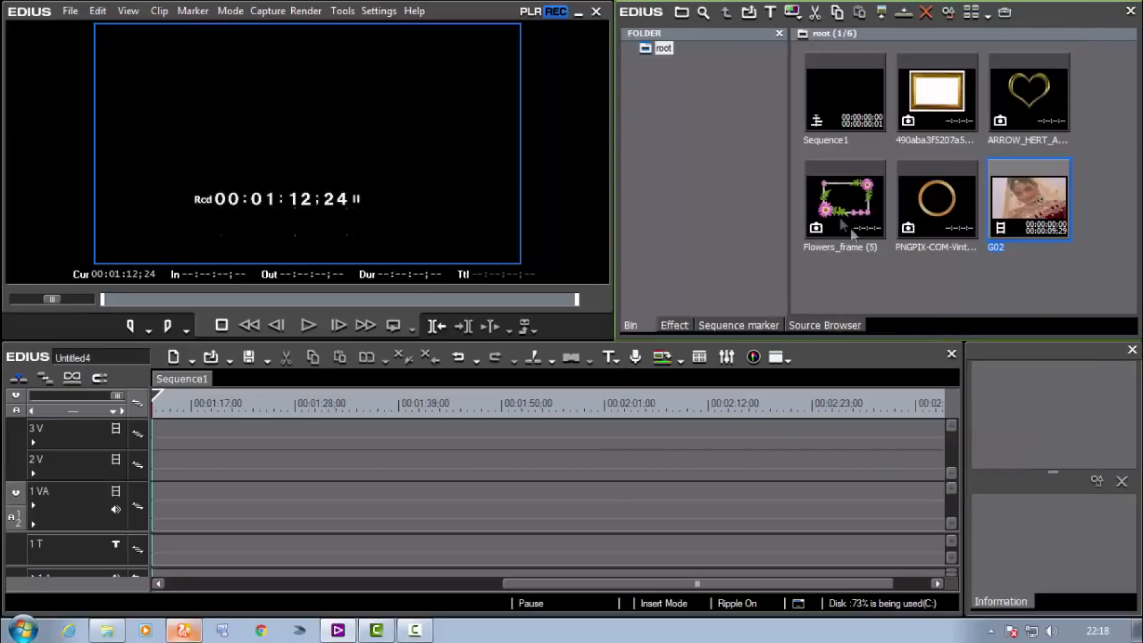
{"action": "left_click_drag", "start_coordinate": [1030, 198], "coordinate": [529, 501]}
{"action": "left_click", "coordinate": [501, 406]}
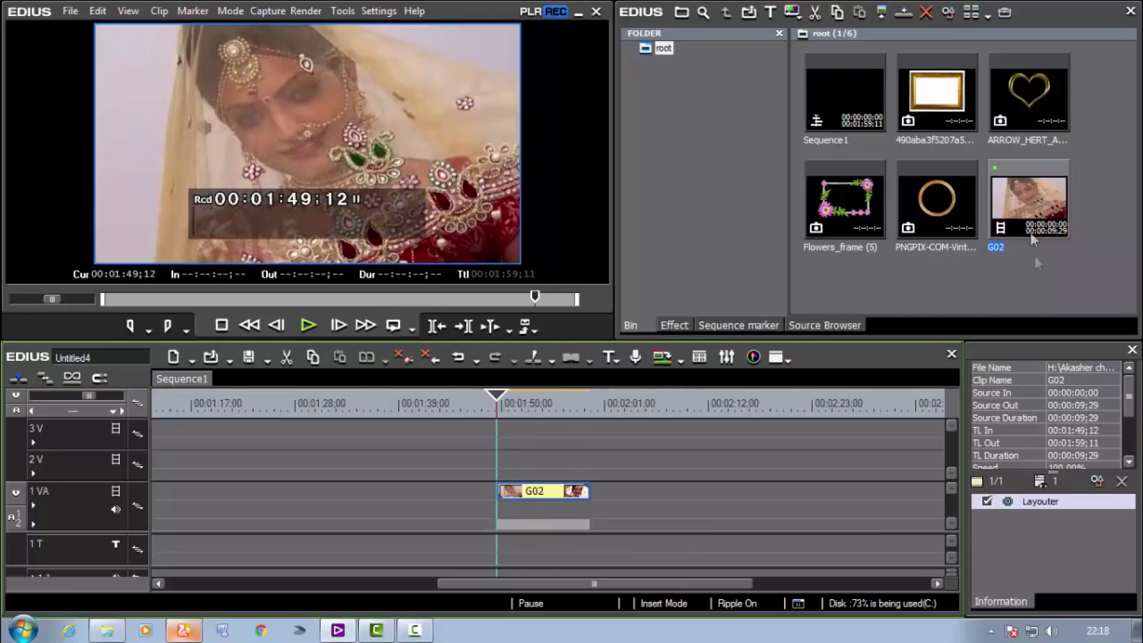
Place the rectangular gold frame image on the 2 V track above G02 and trim it to the same length.
{"action": "left_click", "coordinate": [964, 105]}
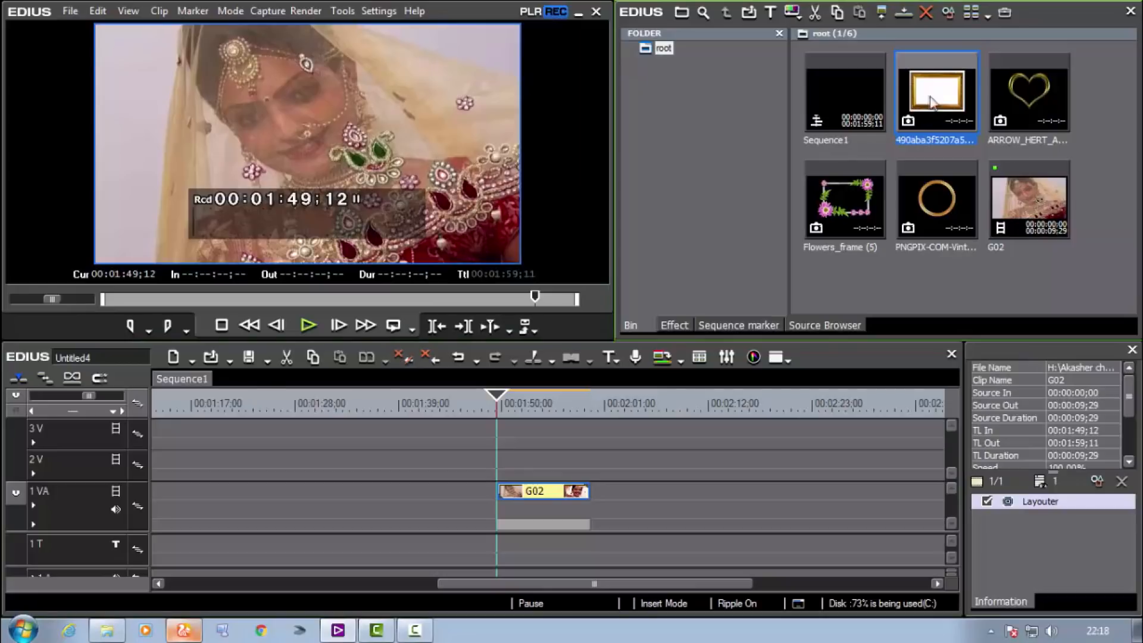
{"action": "left_click_drag", "start_coordinate": [937, 98], "coordinate": [623, 479]}
{"action": "left_click_drag", "start_coordinate": [607, 492], "coordinate": [541, 494]}
{"action": "left_click_drag", "start_coordinate": [623, 471], "coordinate": [590, 473]}
{"action": "left_click", "coordinate": [541, 408]}
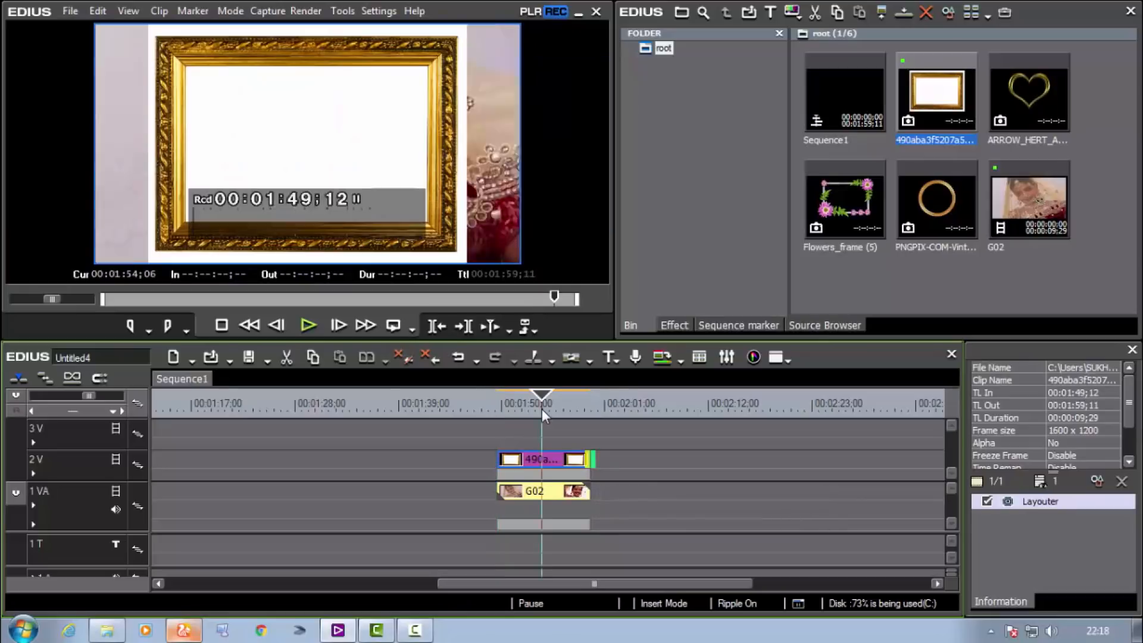
{"action": "left_click_drag", "start_coordinate": [541, 398], "coordinate": [537, 424]}
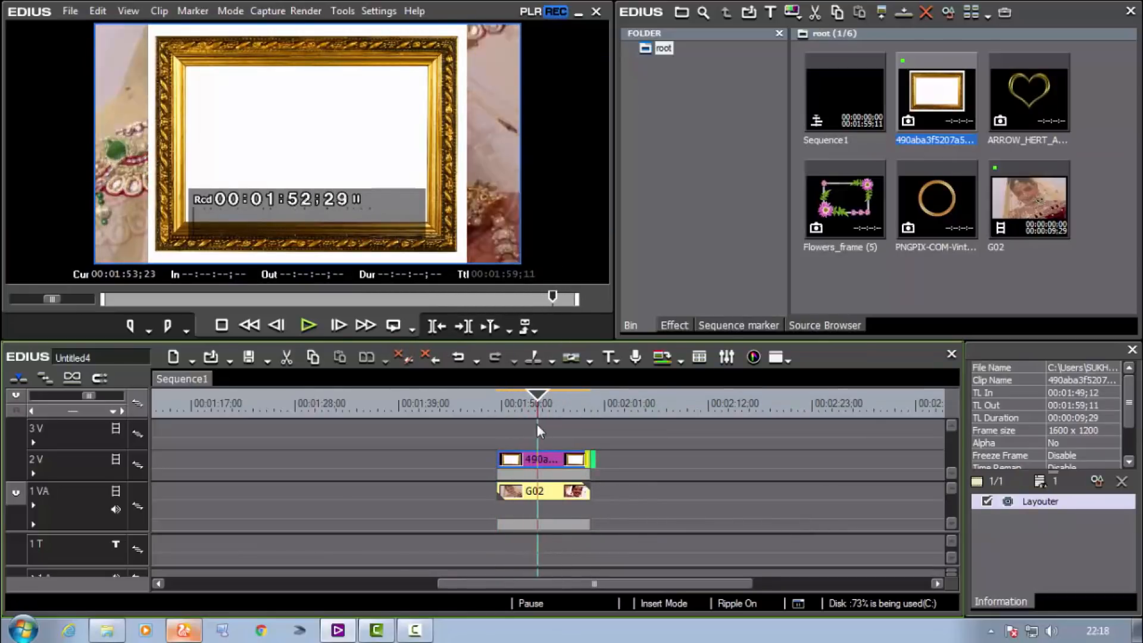
Scale the G02 clip down to 67.70% in the Layouter, keeping it centred.
{"action": "left_click", "coordinate": [572, 494]}
{"action": "double_click", "coordinate": [1084, 501]}
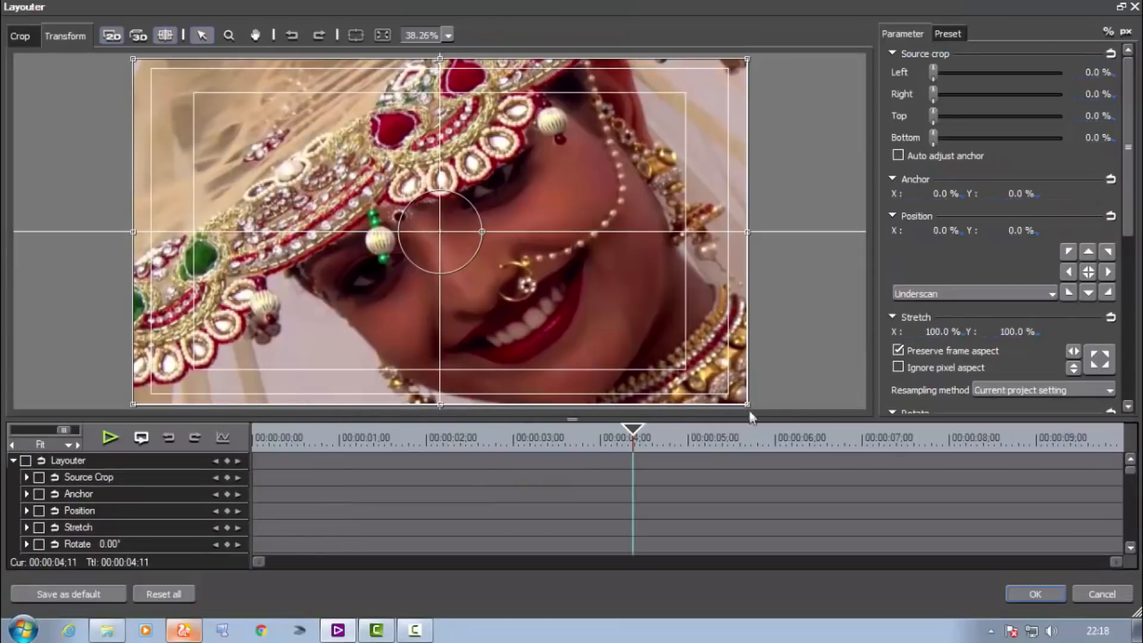
{"action": "left_click_drag", "start_coordinate": [744, 406], "coordinate": [648, 373]}
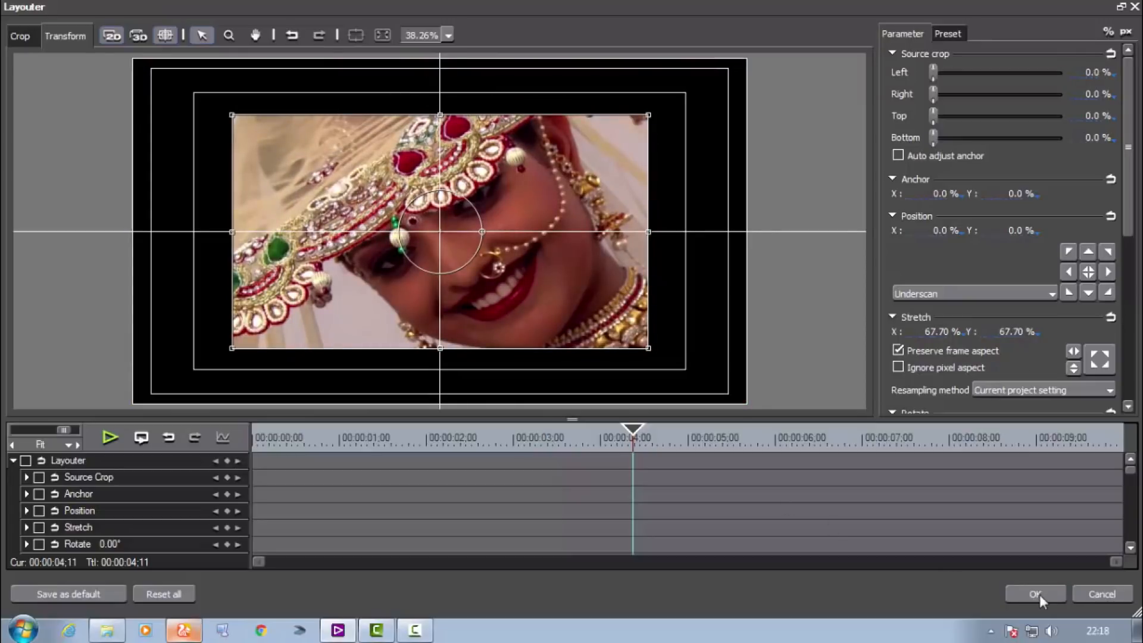
{"action": "left_click", "coordinate": [1039, 594]}
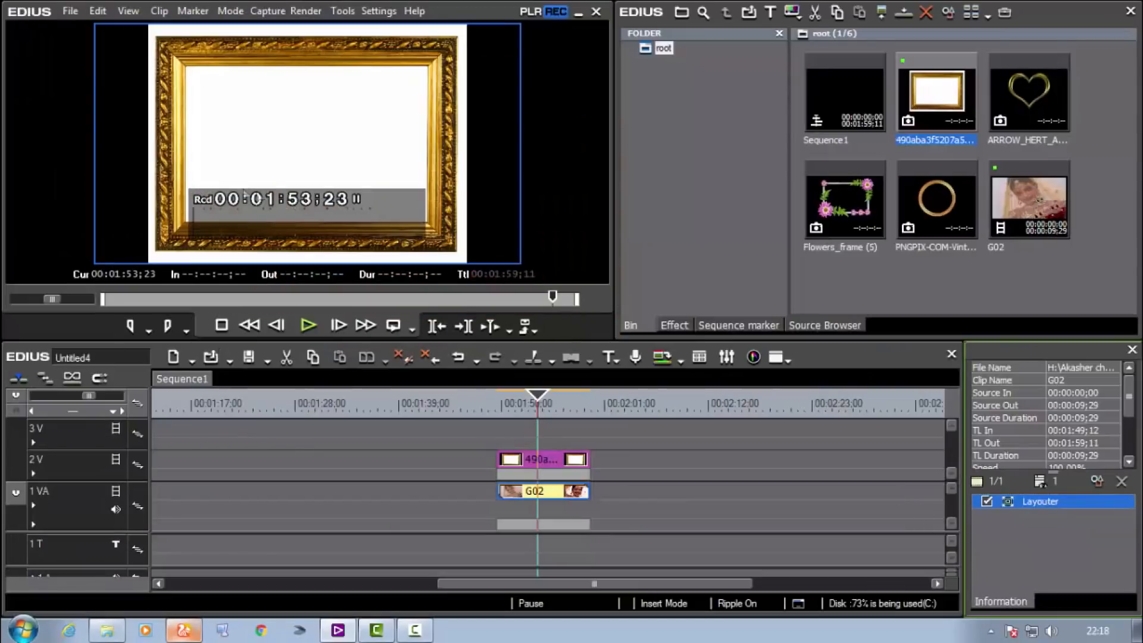
Scale the gold frame clip to 82.20% in the Layouter and position it at X 0.30%, Y -2.20%.
{"action": "left_click", "coordinate": [540, 459]}
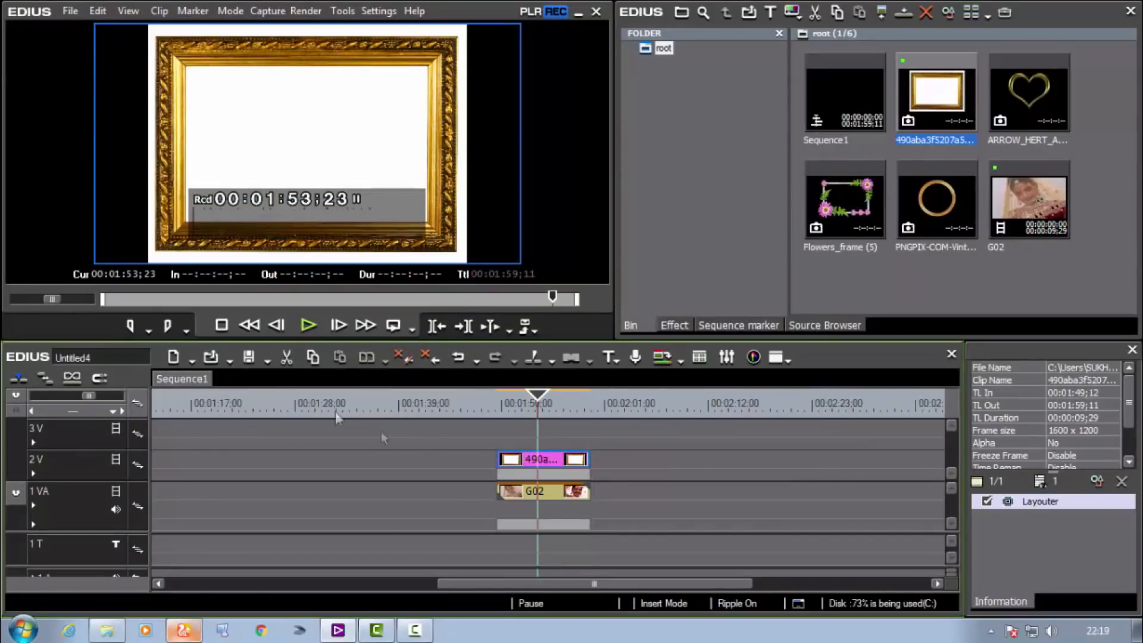
{"action": "double_click", "coordinate": [1105, 500]}
{"action": "mouse_move", "coordinate": [649, 393]}
{"action": "left_mouse_down"}
{"action": "mouse_move", "coordinate": [602, 348]}
{"action": "mouse_move", "coordinate": [649, 383]}
{"action": "left_mouse_up"}
{"action": "left_click_drag", "start_coordinate": [350, 273], "coordinate": [353, 270]}
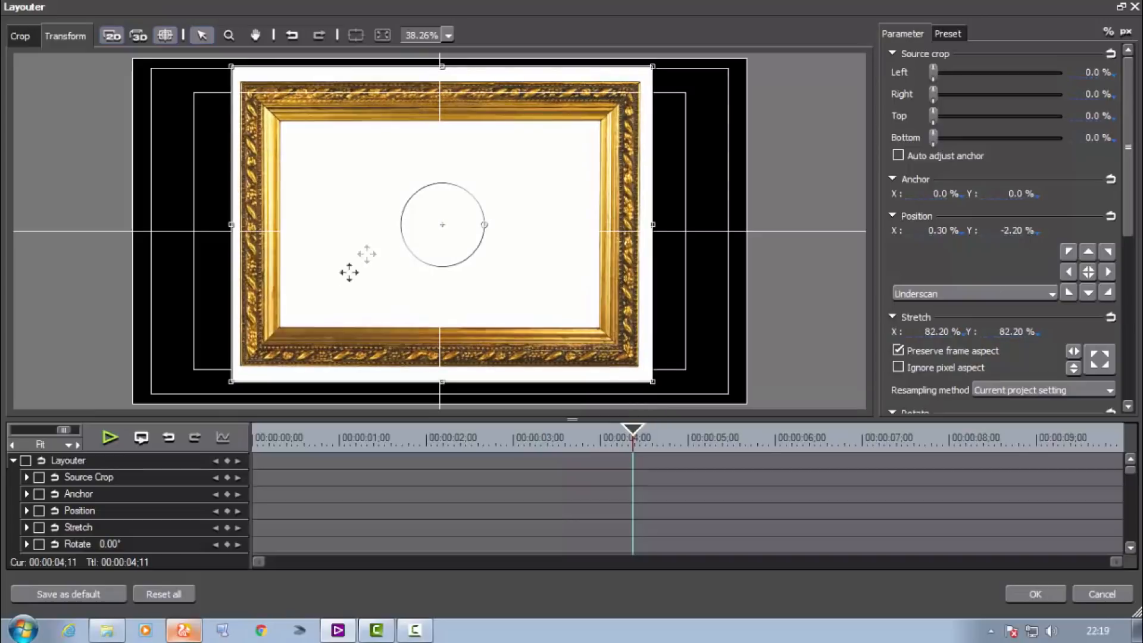
{"action": "left_click", "coordinate": [1019, 595]}
Apply the Mask video filter to the gold frame clip and open the filter's settings.
{"action": "left_click", "coordinate": [672, 325]}
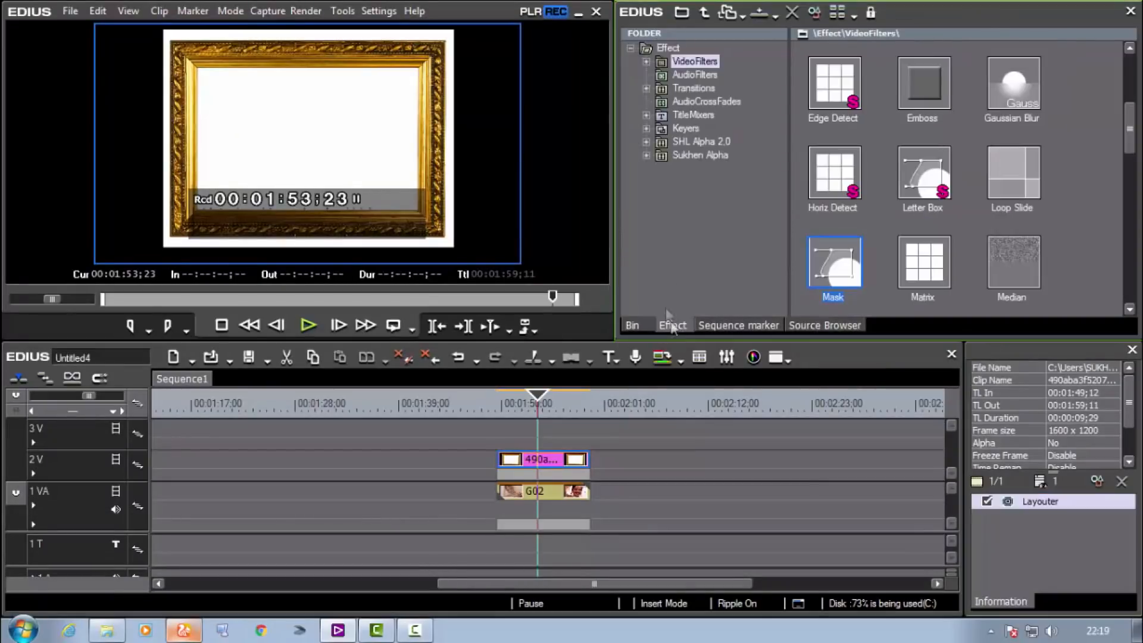
{"action": "left_click", "coordinate": [677, 64]}
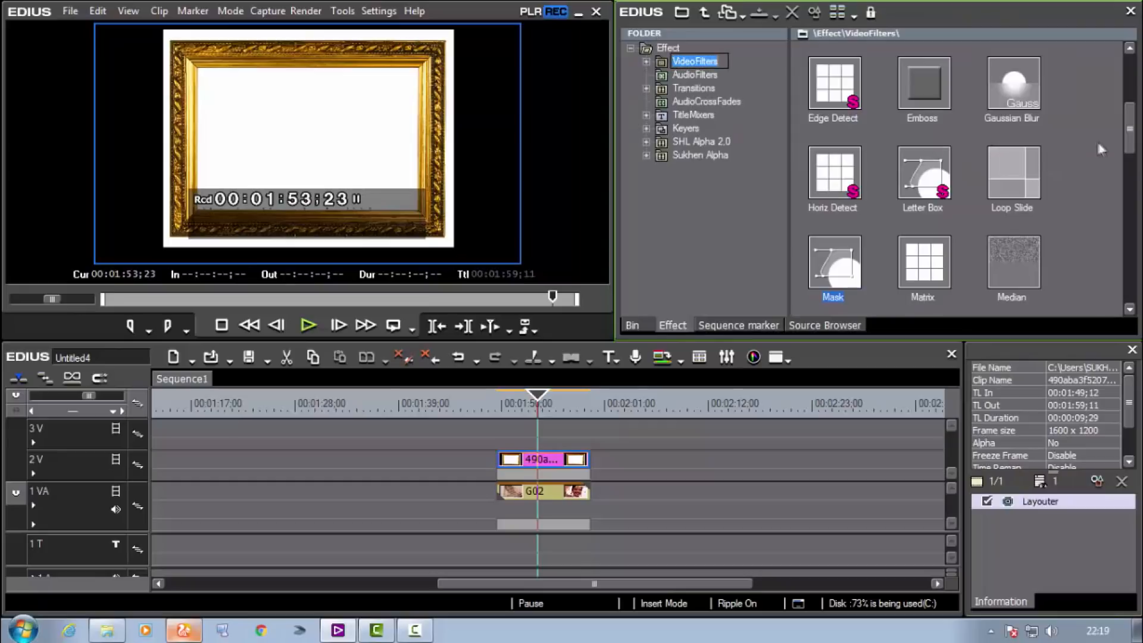
{"action": "mouse_move", "coordinate": [1126, 142]}
{"action": "left_mouse_down"}
{"action": "mouse_move", "coordinate": [1129, 208]}
{"action": "mouse_move", "coordinate": [1128, 153]}
{"action": "left_mouse_up"}
{"action": "left_click_drag", "start_coordinate": [845, 215], "coordinate": [558, 460]}
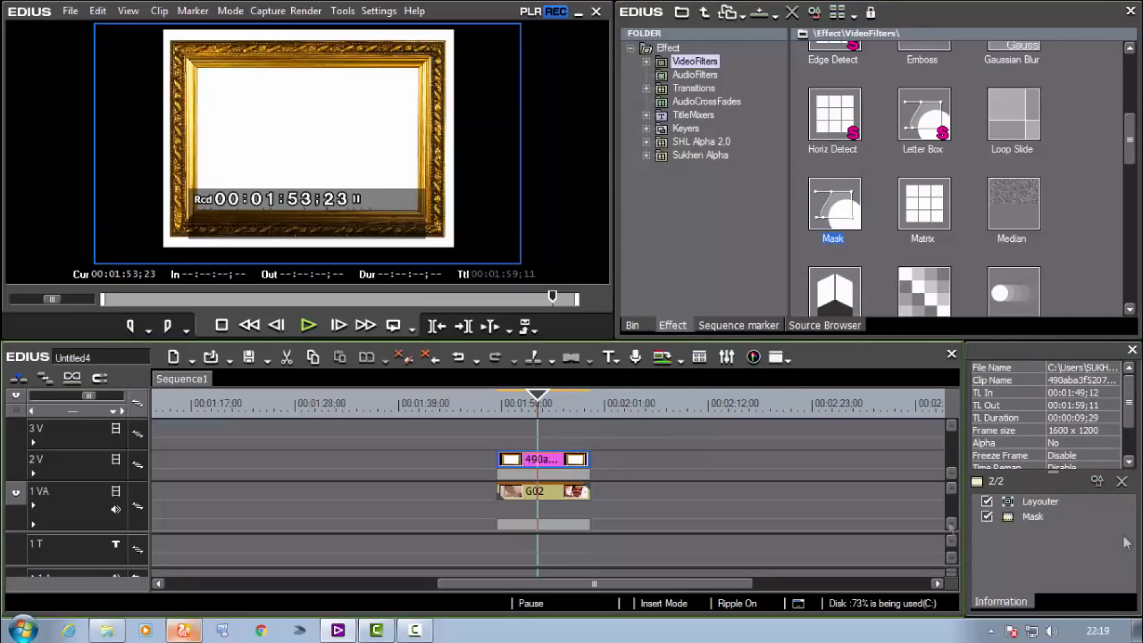
{"action": "left_click", "coordinate": [1035, 513]}
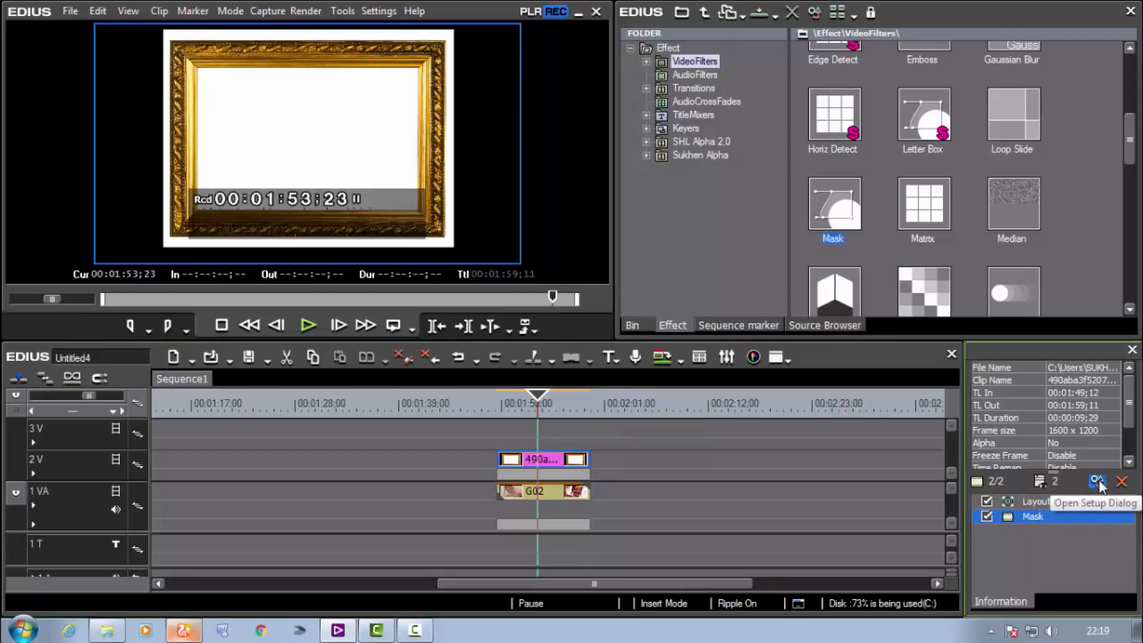
{"action": "left_click", "coordinate": [1093, 481]}
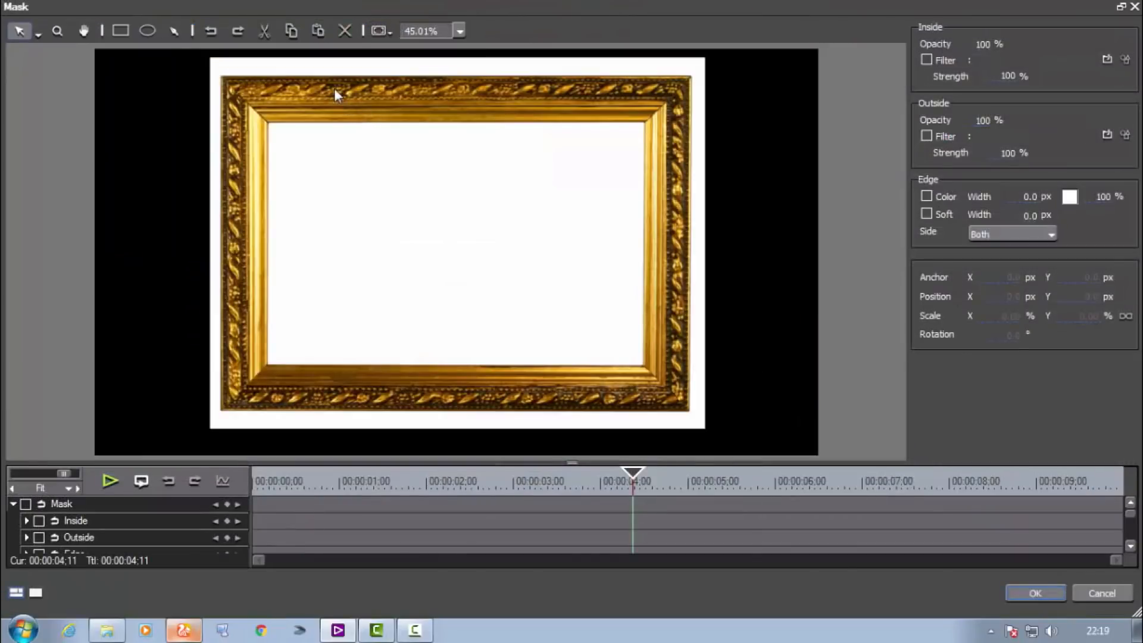
Draw a rectangular mask covering the white opening inside the gold frame.
{"action": "left_click", "coordinate": [117, 30]}
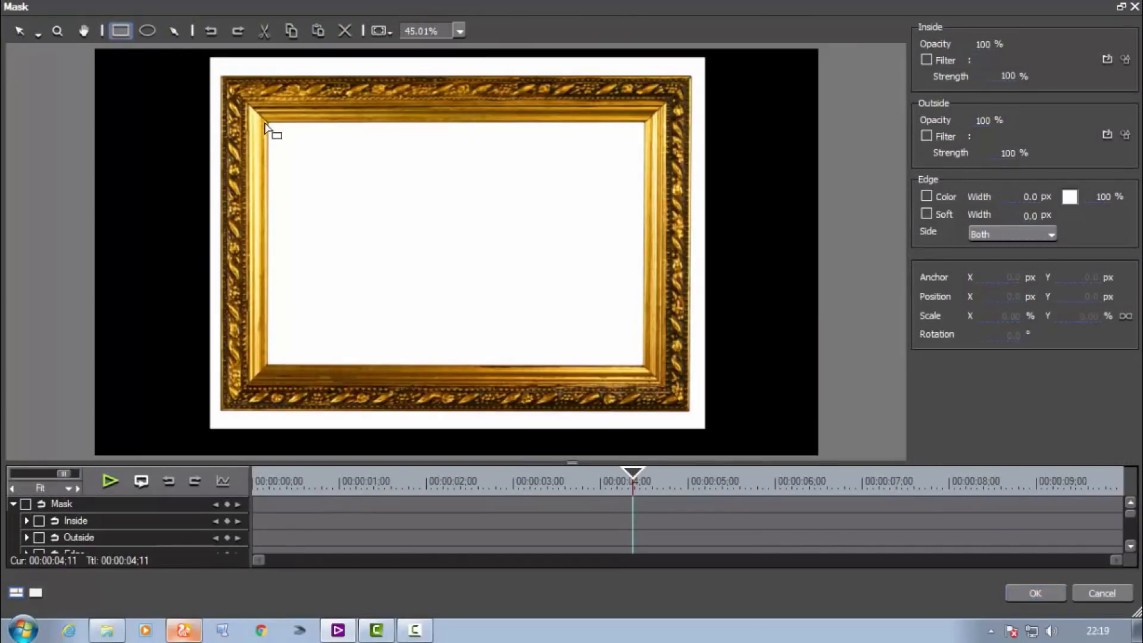
{"action": "left_click_drag", "start_coordinate": [267, 123], "coordinate": [646, 371]}
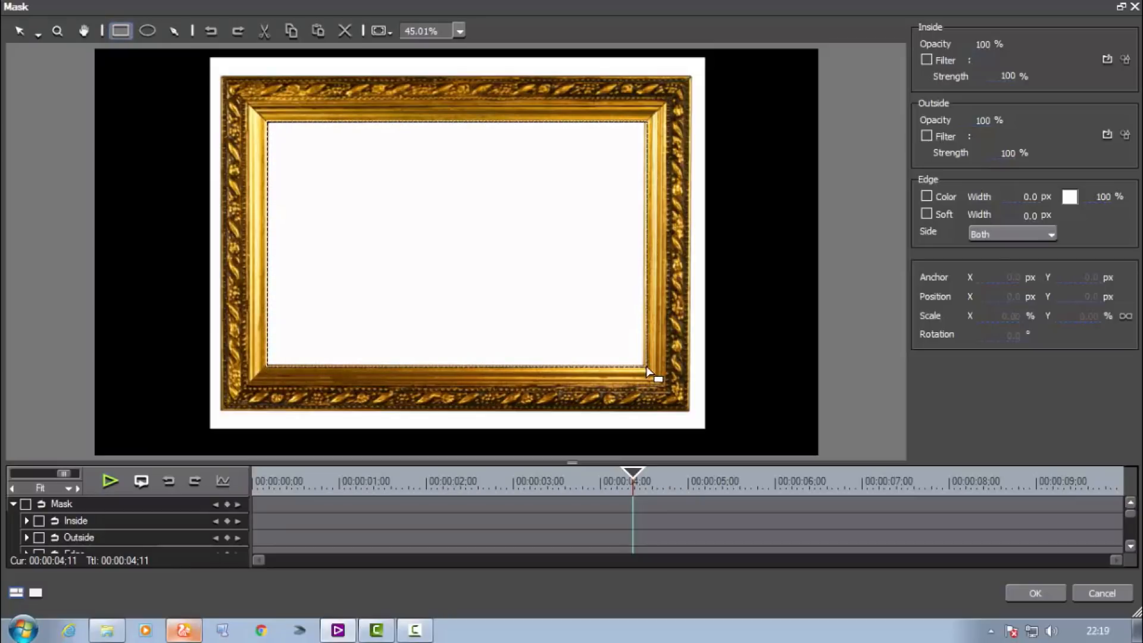
{"action": "left_click_drag", "start_coordinate": [643, 367], "coordinate": [647, 370]}
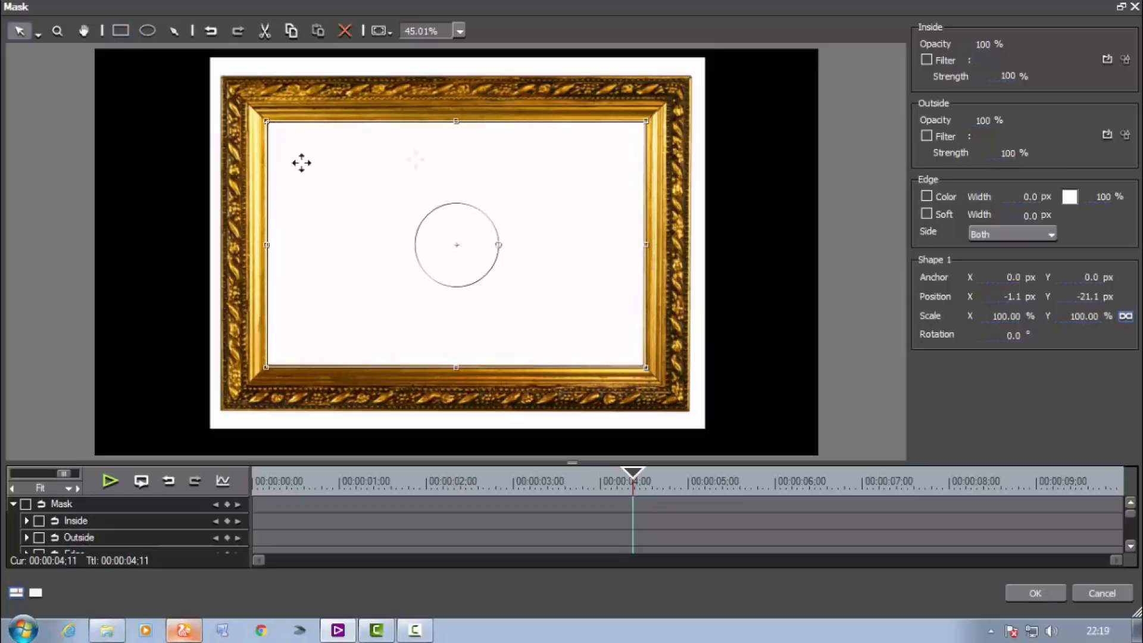
Enable the mask's inside filter, set the inside opacity to 0% and apply the mask.
{"action": "left_click", "coordinate": [926, 60]}
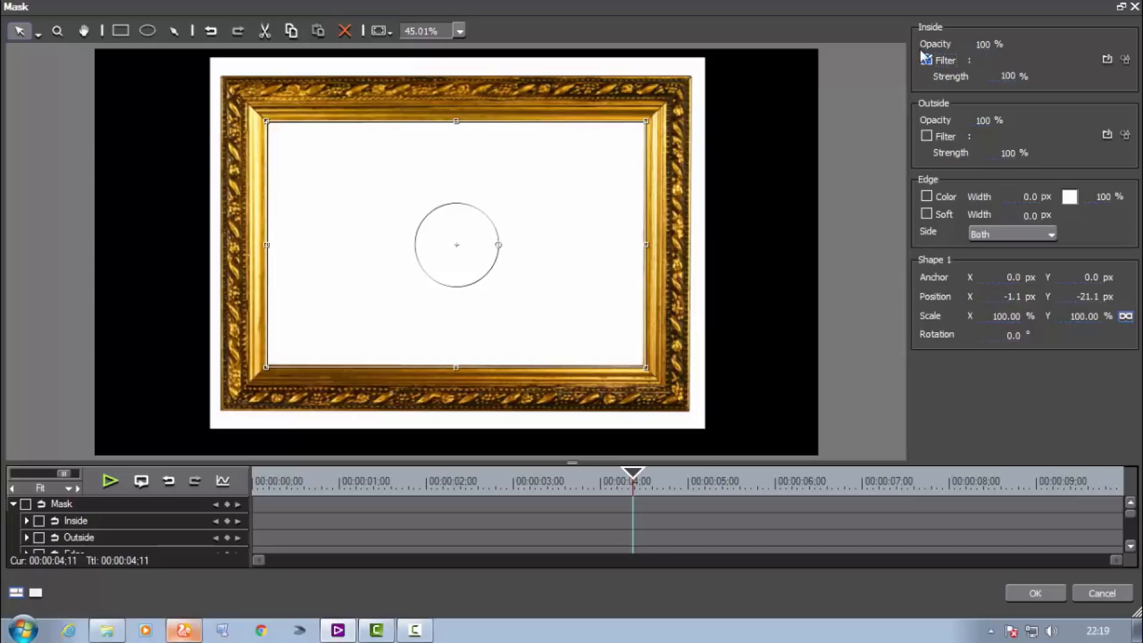
{"action": "left_click", "coordinate": [977, 48]}
{"action": "type", "text": "0"}
{"action": "left_click", "coordinate": [1036, 593]}
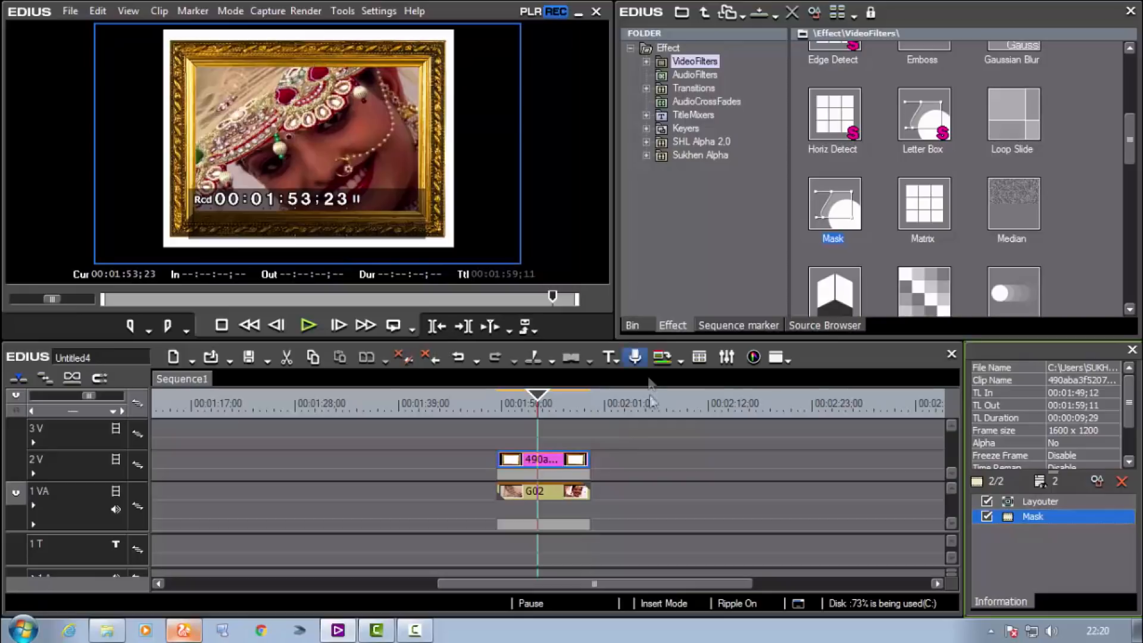
Add a second Mask filter to the gold frame clip and draw a rectangle along the frame's outer edge.
{"action": "left_click_drag", "start_coordinate": [831, 207], "coordinate": [518, 458]}
{"action": "double_click", "coordinate": [1032, 531]}
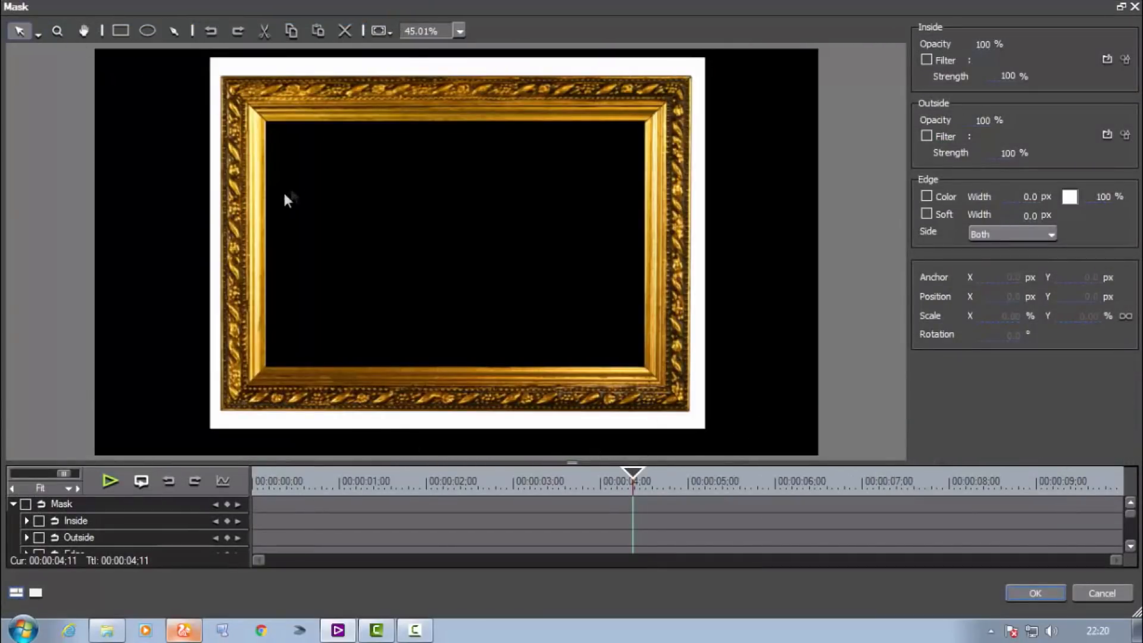
{"action": "left_click", "coordinate": [119, 31]}
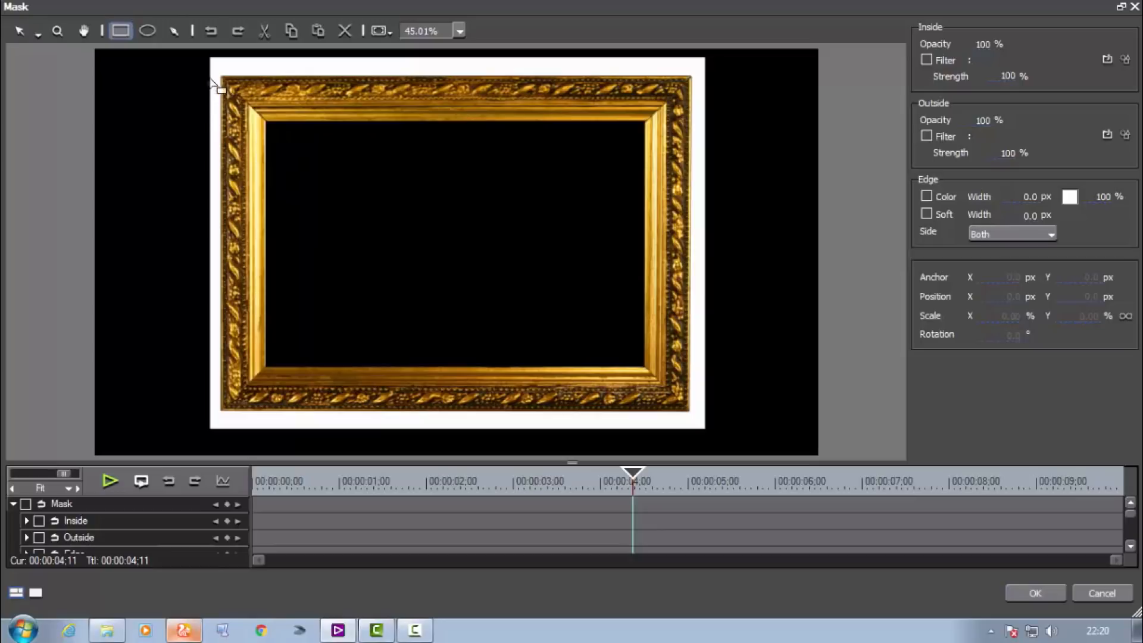
{"action": "left_click_drag", "start_coordinate": [221, 79], "coordinate": [688, 415]}
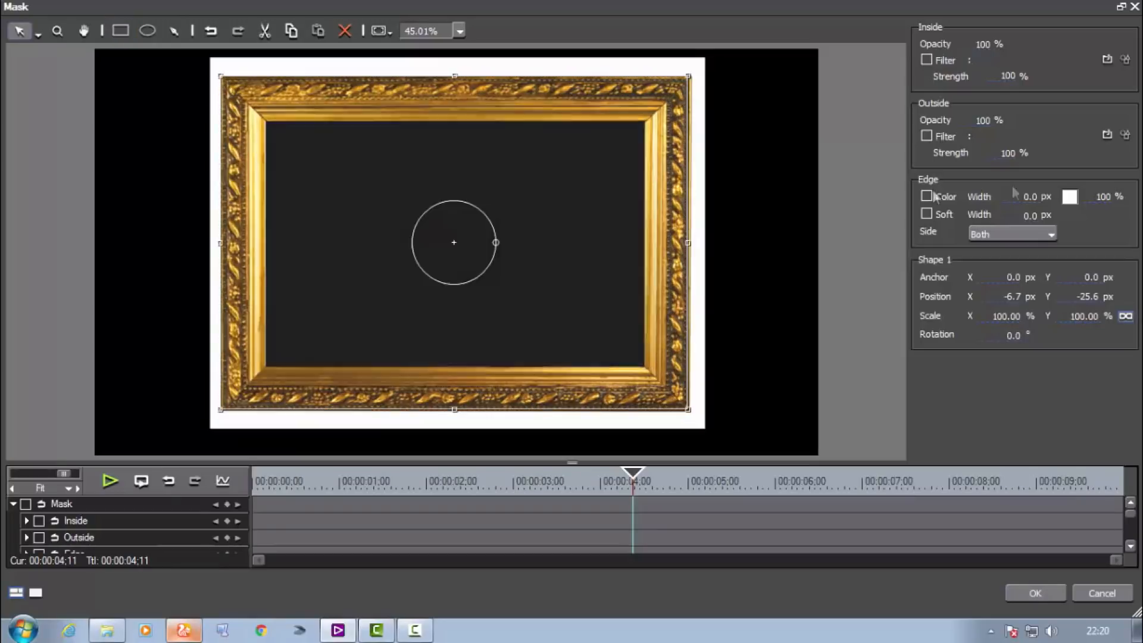
Enable the second mask's outside filter, set the outside opacity to 0% and apply the mask.
{"action": "left_click", "coordinate": [983, 122]}
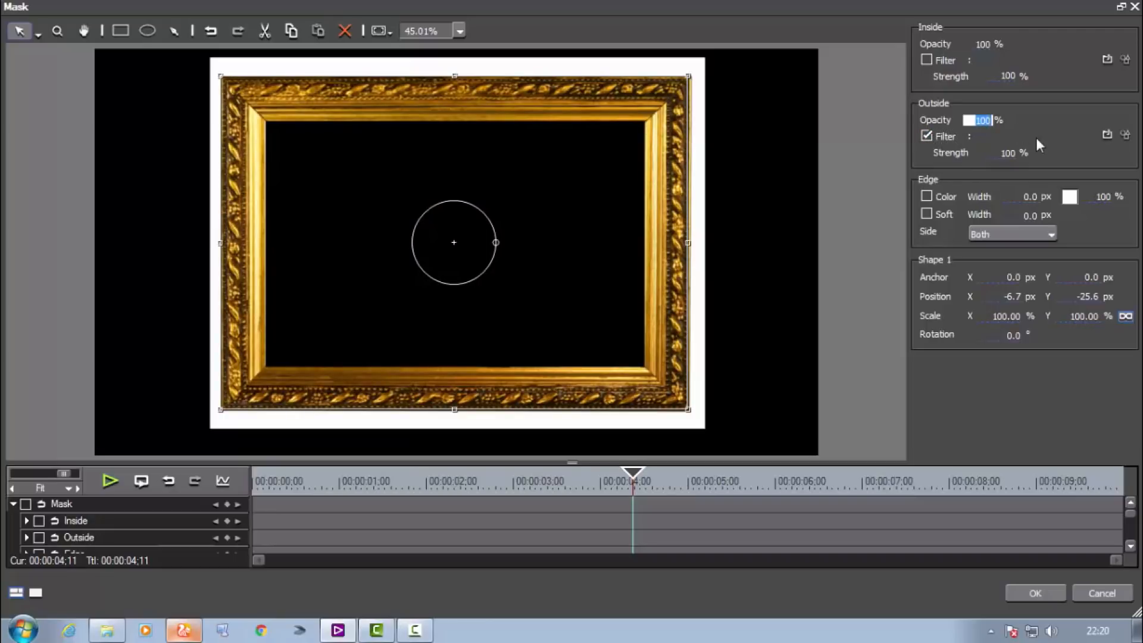
{"action": "type", "text": "0"}
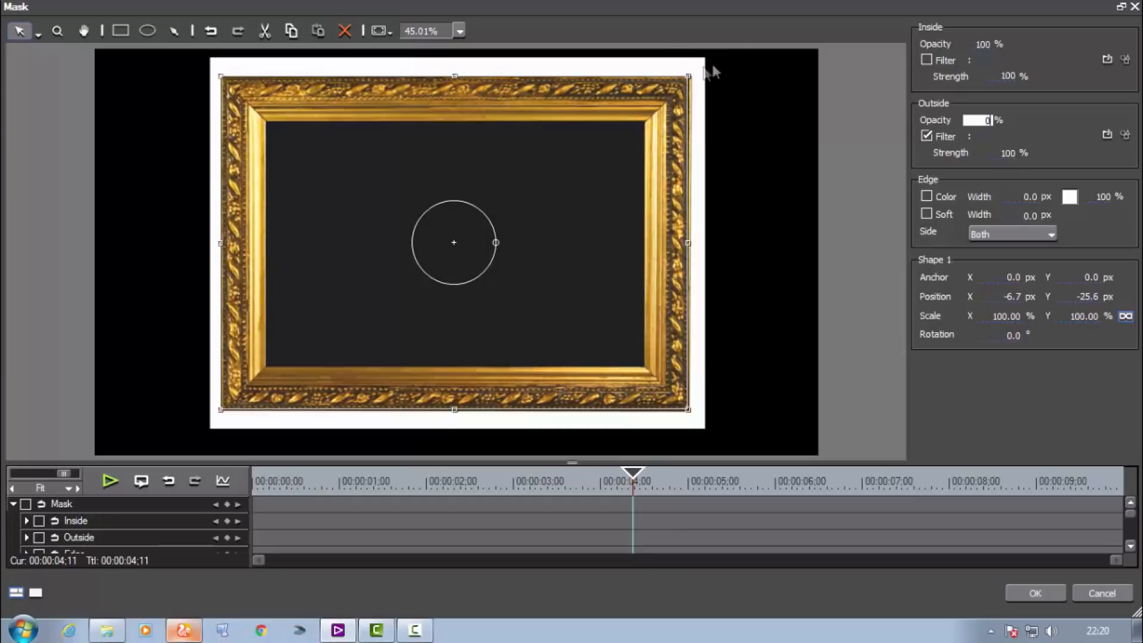
{"action": "left_click", "coordinate": [1040, 598]}
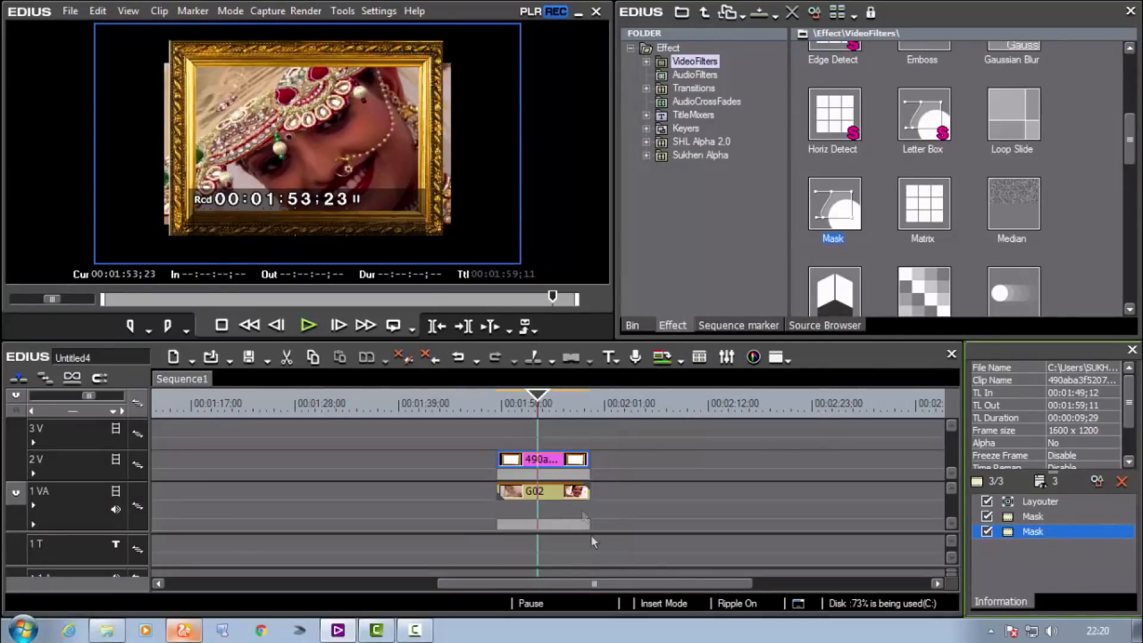
Crop the sides of the G02 clip to fit inside the gold picture frame and check the composite across the clip.
{"action": "double_click", "coordinate": [1101, 501]}
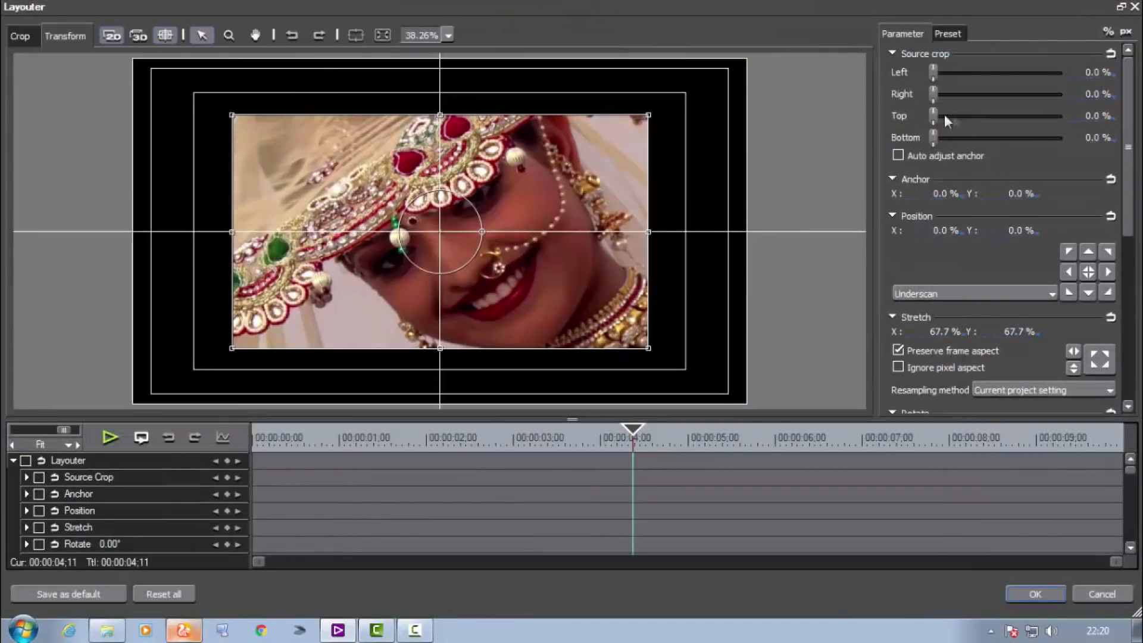
{"action": "mouse_move", "coordinate": [932, 94]}
{"action": "left_mouse_down"}
{"action": "mouse_move", "coordinate": [941, 99]}
{"action": "mouse_move", "coordinate": [942, 80]}
{"action": "left_mouse_up"}
{"action": "left_click", "coordinate": [1035, 594]}
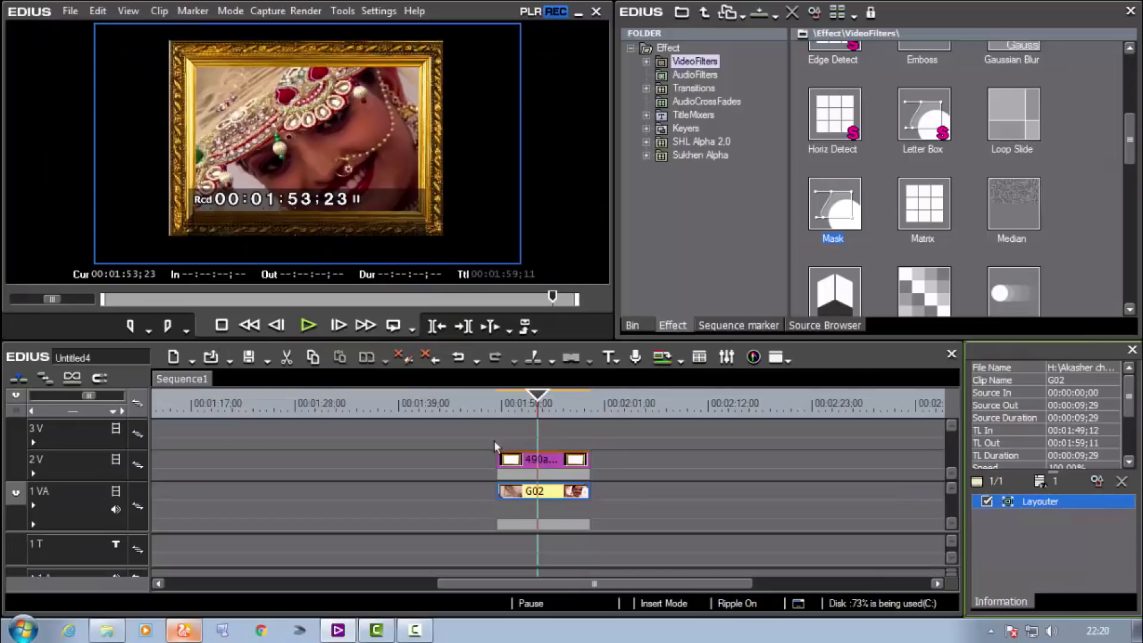
{"action": "mouse_move", "coordinate": [538, 402]}
{"action": "left_mouse_down"}
{"action": "mouse_move", "coordinate": [562, 402]}
{"action": "mouse_move", "coordinate": [529, 402]}
{"action": "mouse_move", "coordinate": [539, 402]}
{"action": "left_mouse_up"}
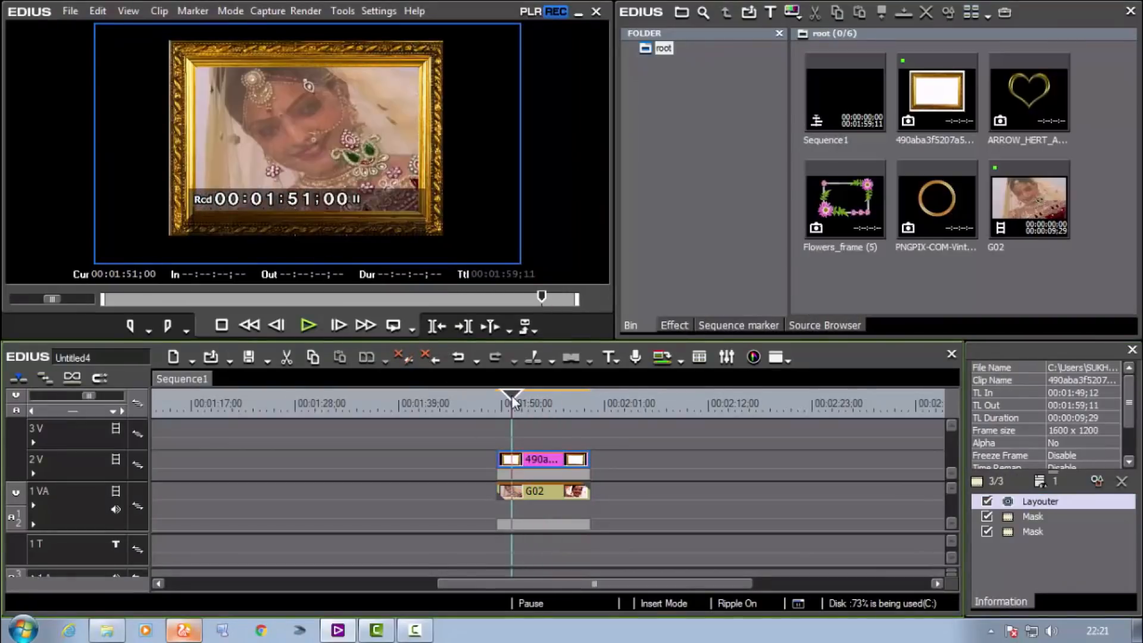
{"action": "left_click_drag", "start_coordinate": [512, 402], "coordinate": [549, 403]}
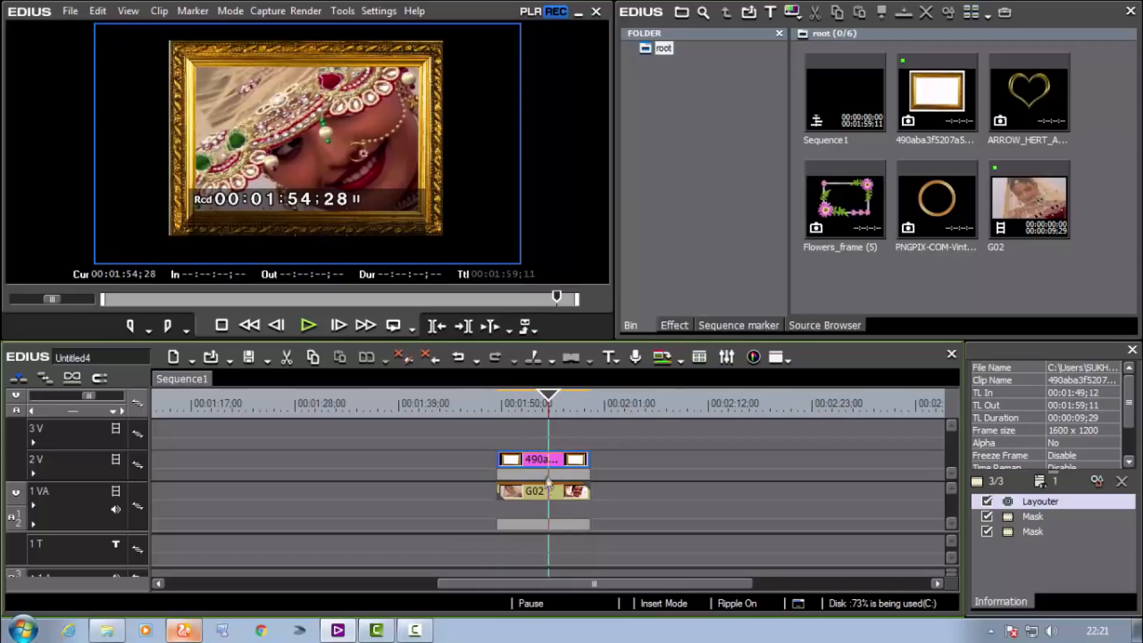
{"action": "left_click", "coordinate": [534, 403]}
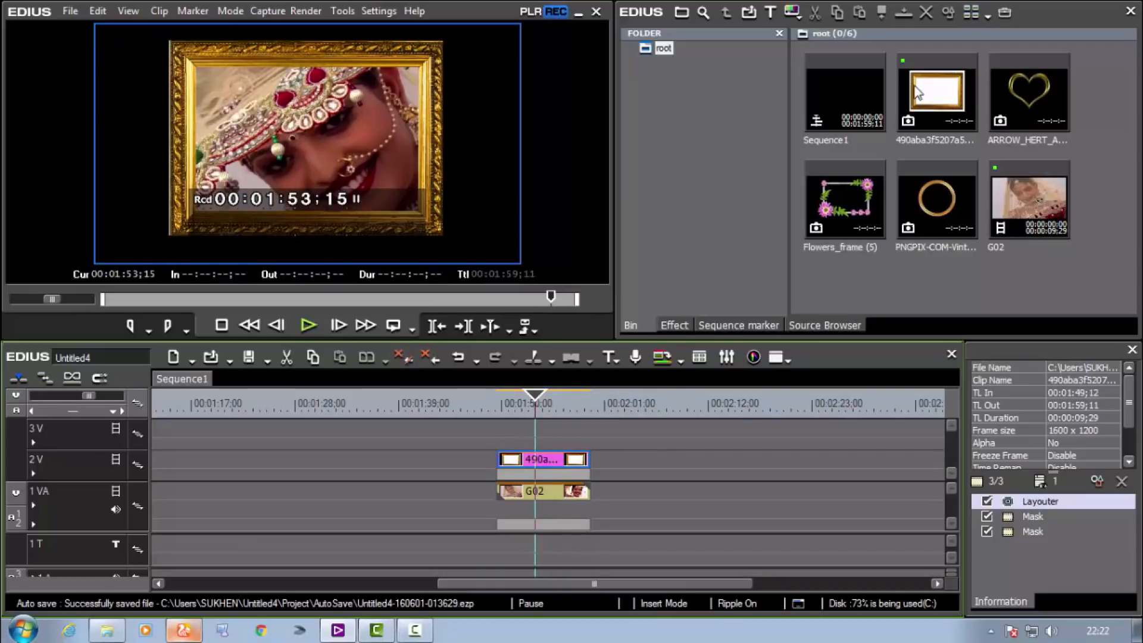
Place Flowers_frame (5) on track 2V with G02 beneath it on 1VA, and extend the frame to G02's length.
{"action": "left_click_drag", "start_coordinate": [837, 194], "coordinate": [759, 465]}
{"action": "left_click_drag", "start_coordinate": [1038, 228], "coordinate": [704, 505]}
{"action": "left_click_drag", "start_coordinate": [827, 460], "coordinate": [776, 466]}
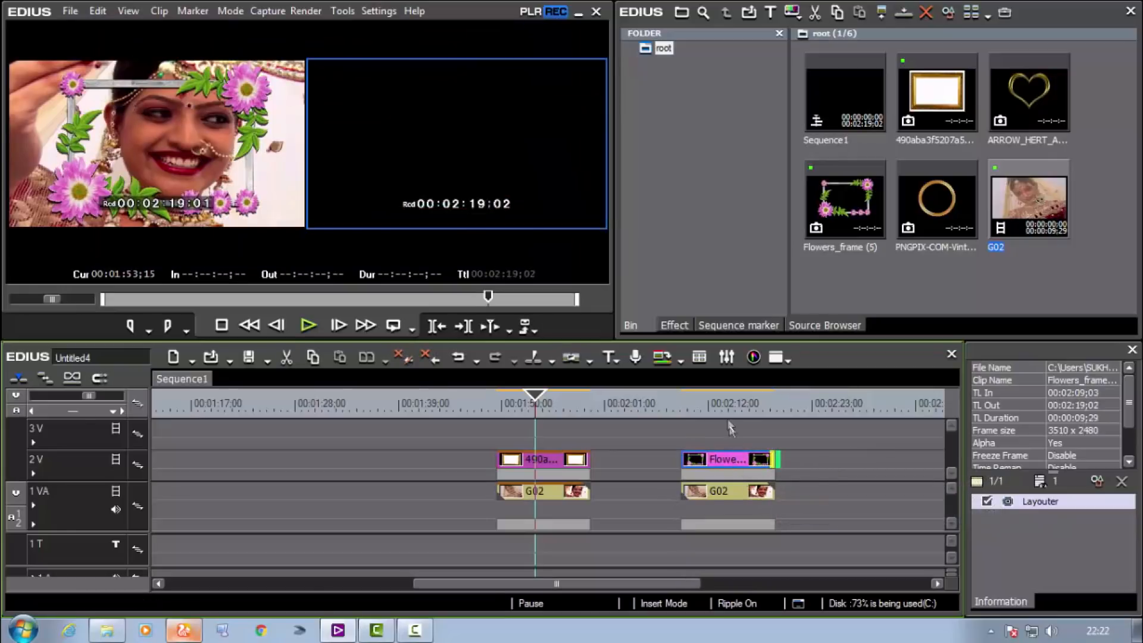
Scale the G02 clip under the flower frame to 62.5% in the Layouter.
{"action": "mouse_move", "coordinate": [713, 396]}
{"action": "left_mouse_down"}
{"action": "mouse_move", "coordinate": [724, 399]}
{"action": "mouse_move", "coordinate": [714, 403]}
{"action": "left_mouse_up"}
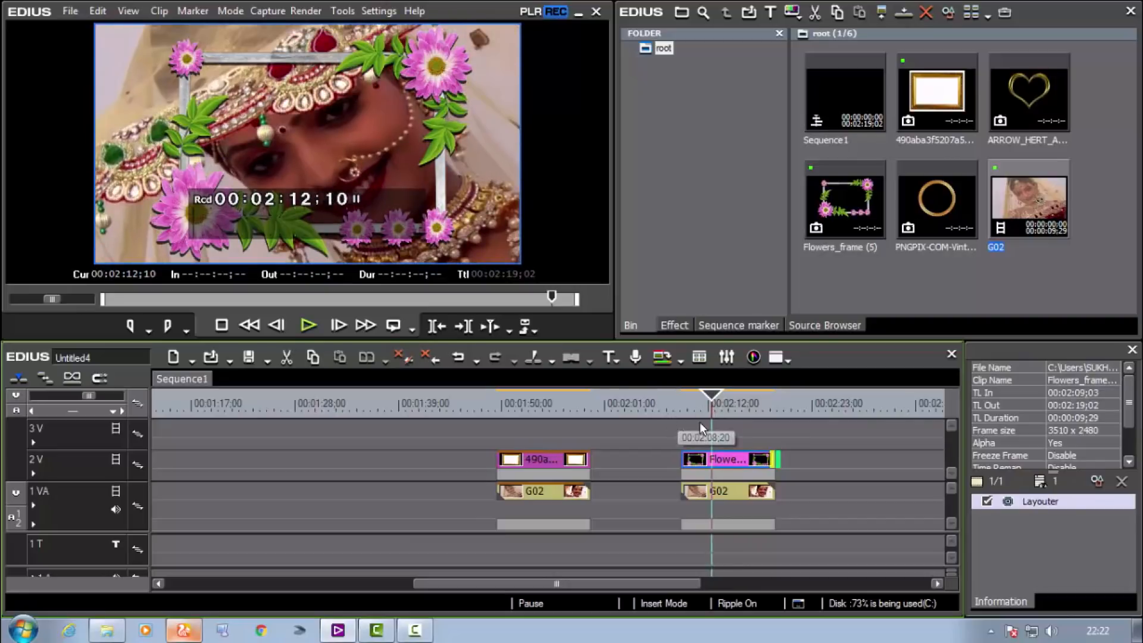
{"action": "mouse_move", "coordinate": [707, 404]}
{"action": "left_mouse_down"}
{"action": "mouse_move", "coordinate": [682, 402]}
{"action": "mouse_move", "coordinate": [726, 412]}
{"action": "left_mouse_up"}
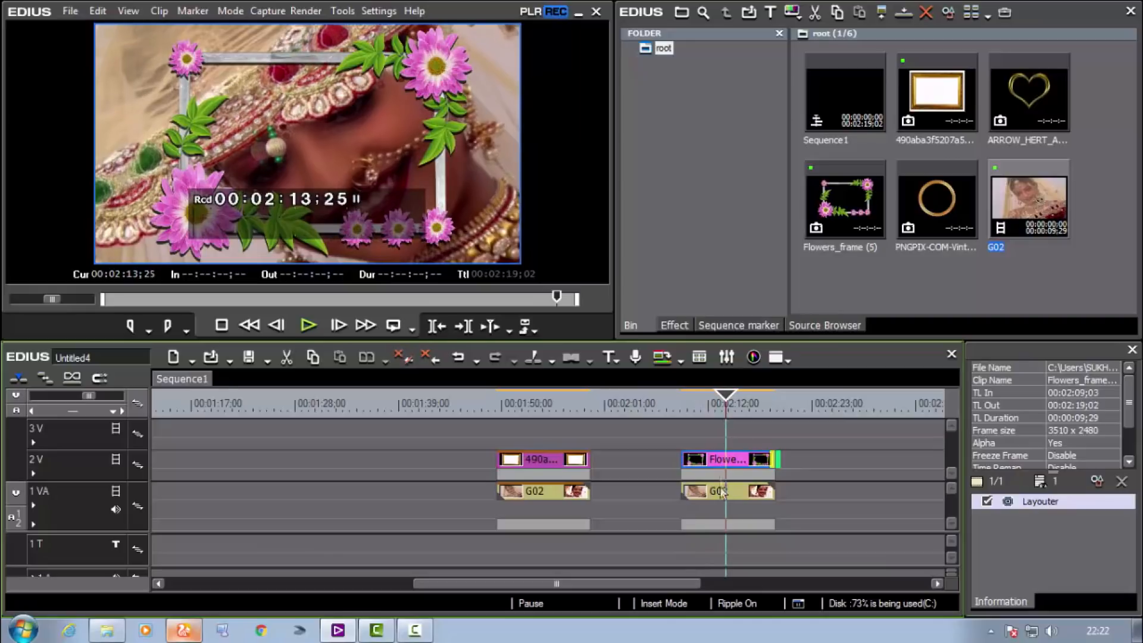
{"action": "left_click", "coordinate": [736, 493]}
{"action": "left_click", "coordinate": [1096, 480]}
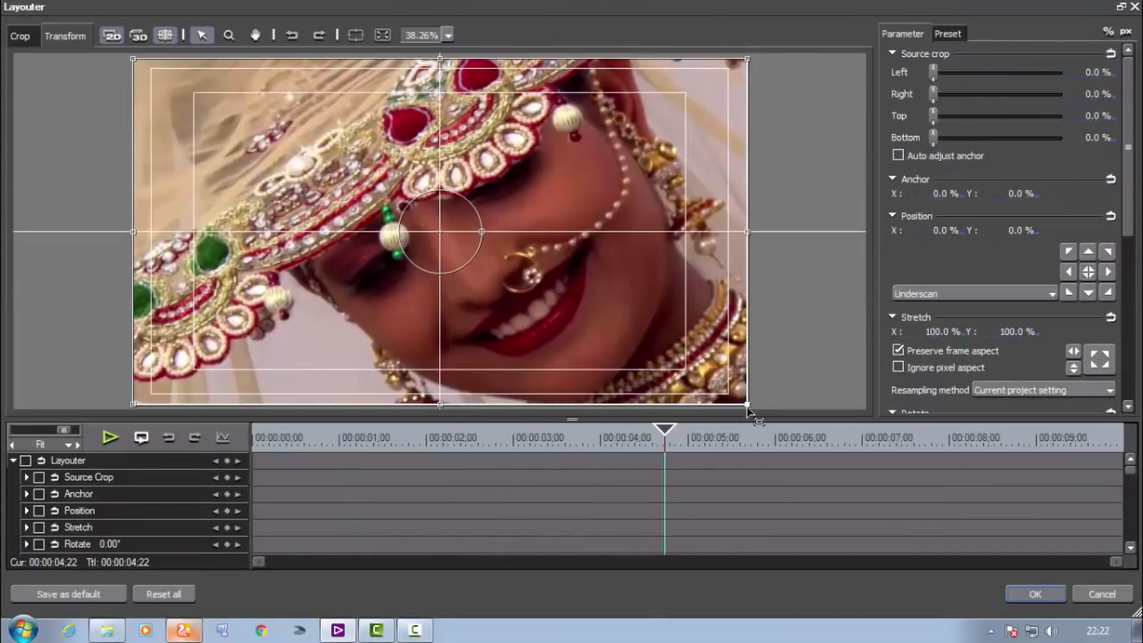
{"action": "left_click_drag", "start_coordinate": [747, 404], "coordinate": [632, 340]}
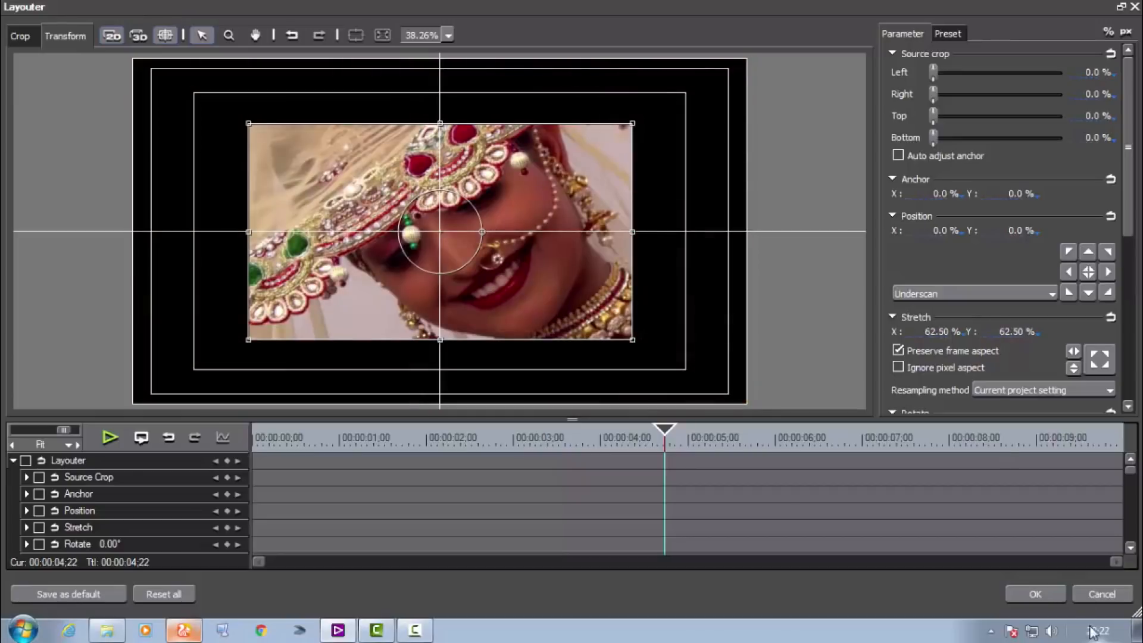
{"action": "left_click", "coordinate": [1038, 594]}
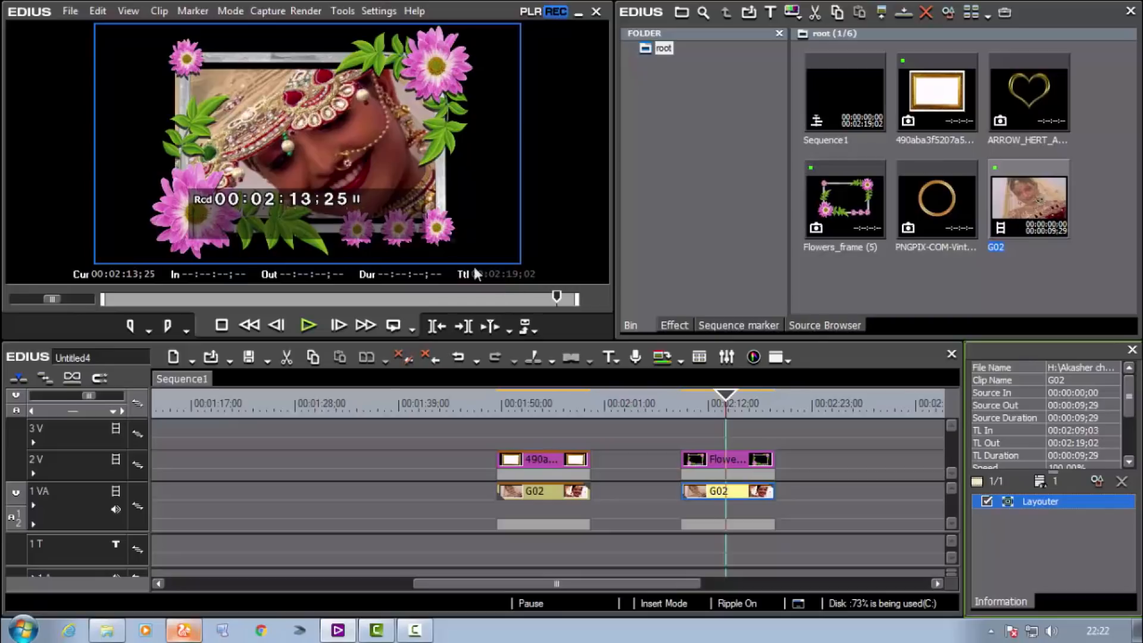
Scale the flower frame clip to 39.4% and position it at X -0.70%, Y 0.20%.
{"action": "left_click", "coordinate": [749, 463]}
{"action": "left_click", "coordinate": [1100, 483]}
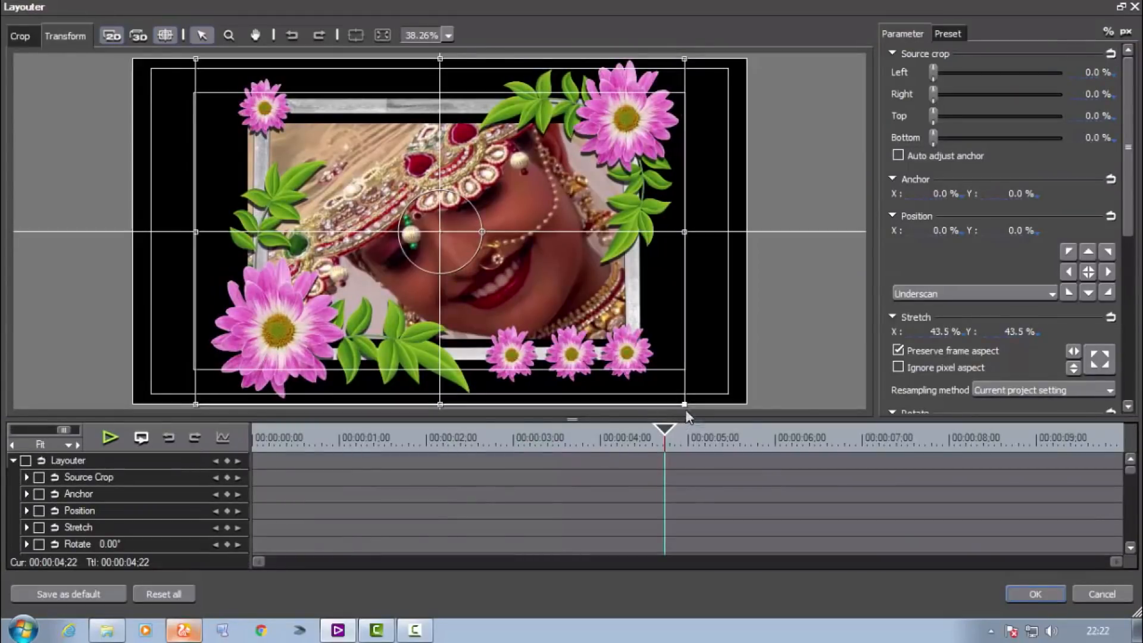
{"action": "left_click_drag", "start_coordinate": [685, 404], "coordinate": [661, 387]}
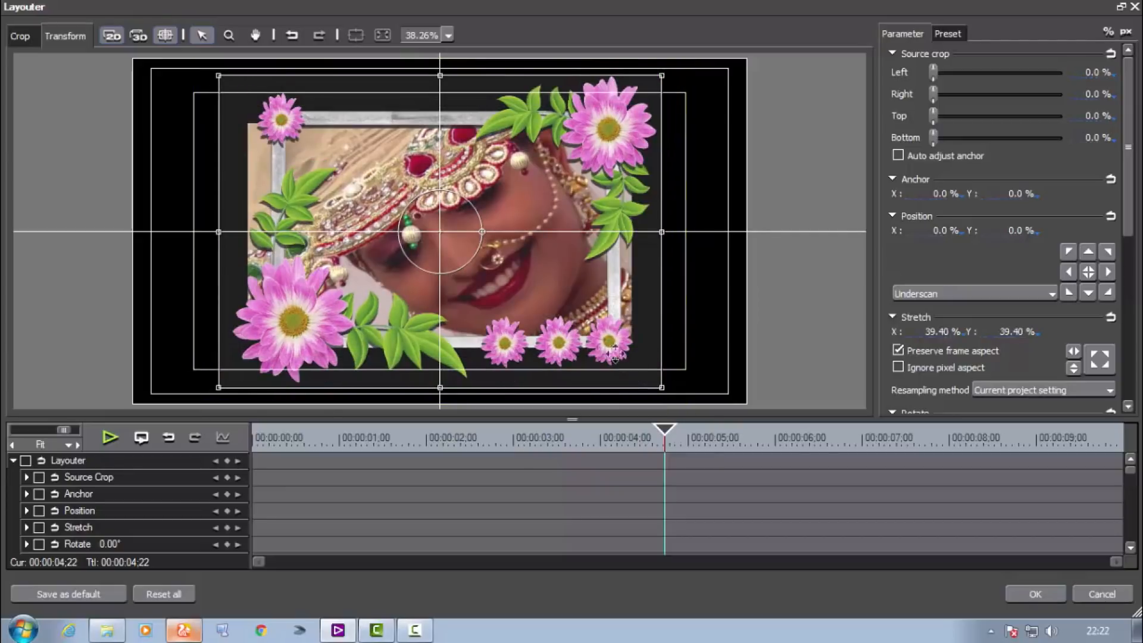
{"action": "left_click_drag", "start_coordinate": [588, 337], "coordinate": [619, 354]}
{"action": "left_click_drag", "start_coordinate": [573, 317], "coordinate": [568, 317]}
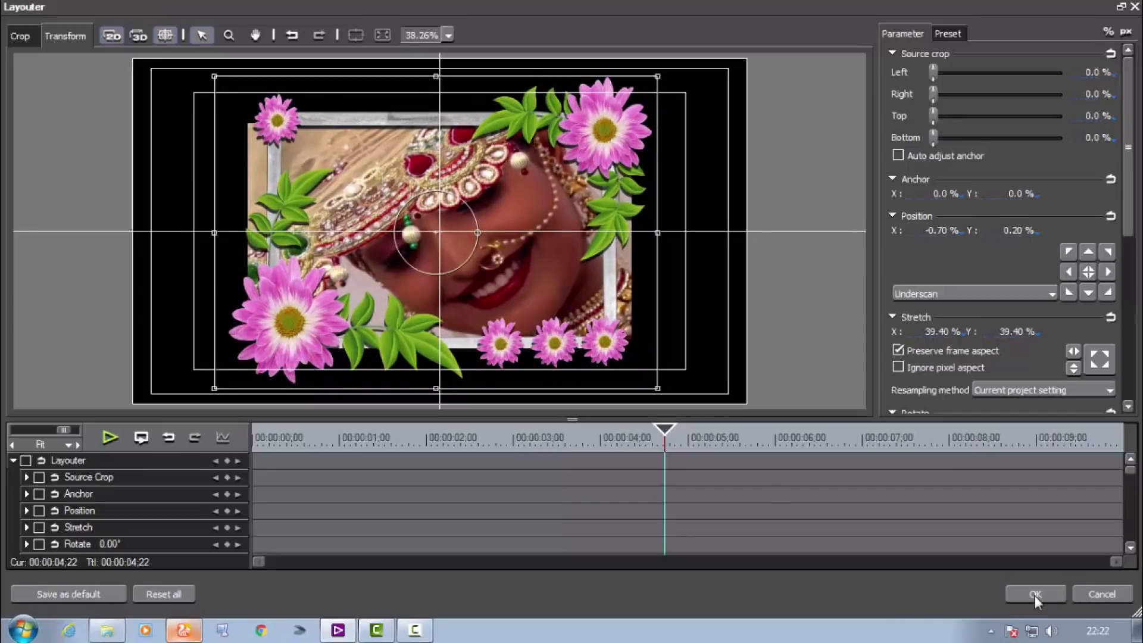
{"action": "left_click", "coordinate": [1034, 595]}
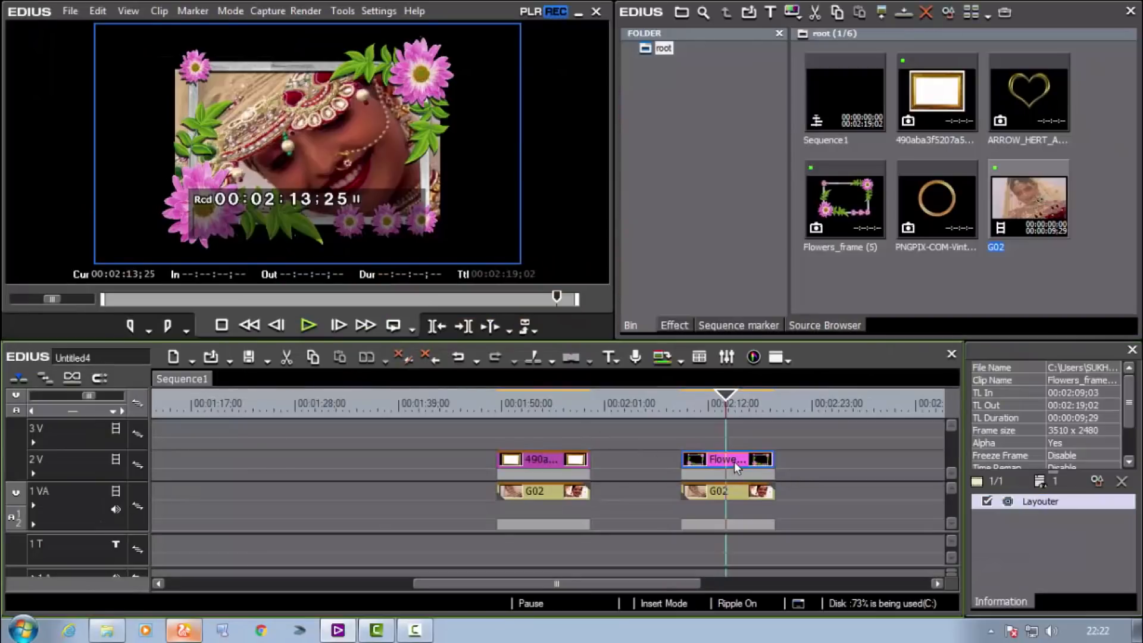
Crop the G02 clip under the flower frame by 5.3% on its left side and 7.3% on its right.
{"action": "left_click", "coordinate": [740, 496]}
{"action": "double_click", "coordinate": [1095, 502]}
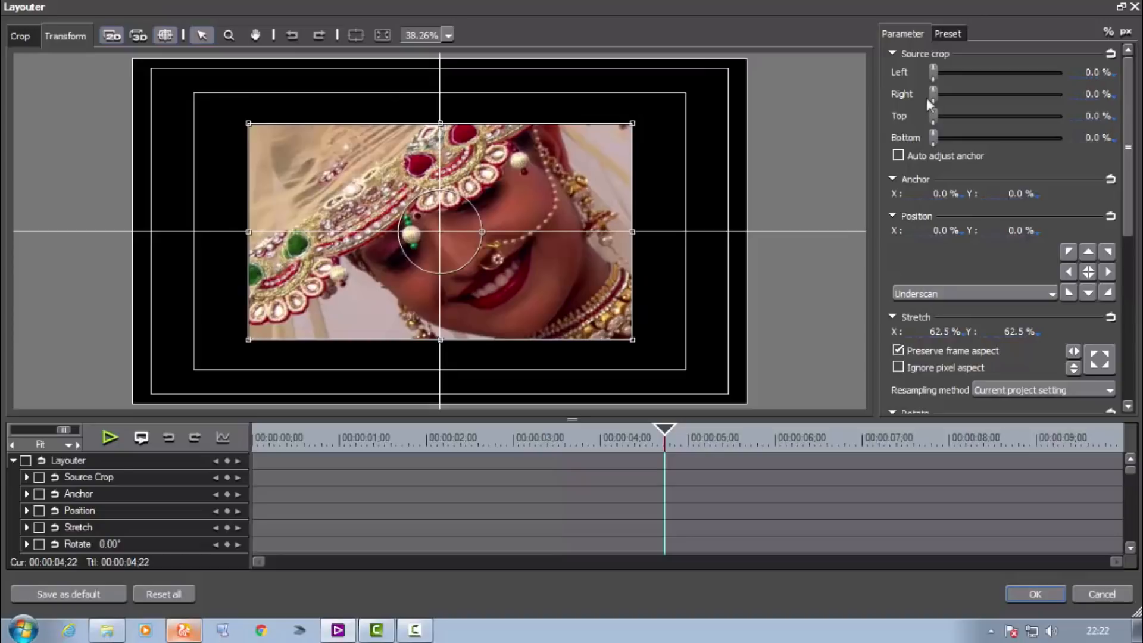
{"action": "left_click_drag", "start_coordinate": [933, 94], "coordinate": [942, 96]}
{"action": "left_click_drag", "start_coordinate": [933, 72], "coordinate": [943, 75]}
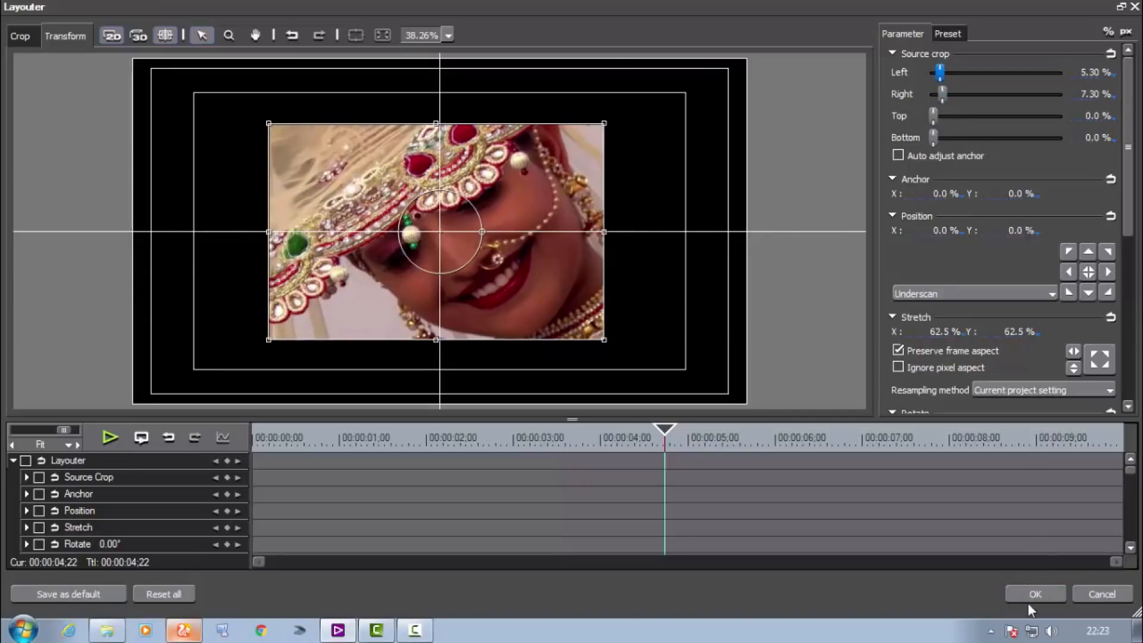
{"action": "left_click", "coordinate": [1029, 595]}
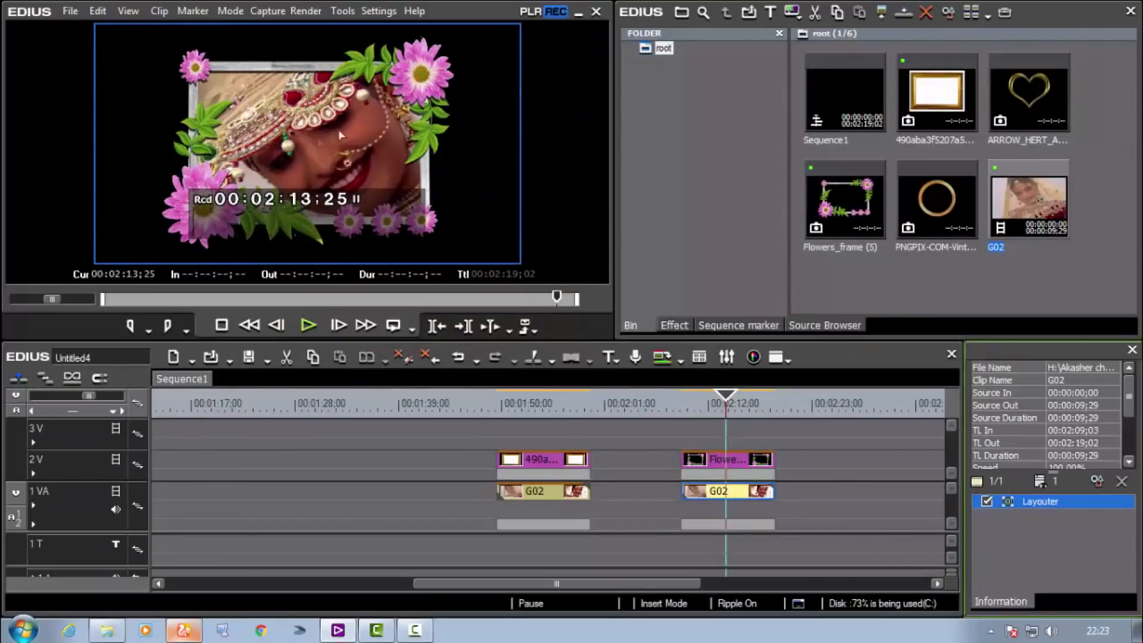
Place the round gold PNGPIX frame on 2V with G02 beneath it on 1VA, after the flower frame, and match their lengths.
{"action": "left_click_drag", "start_coordinate": [614, 581], "coordinate": [712, 600]}
{"action": "left_click_drag", "start_coordinate": [427, 410], "coordinate": [450, 399]}
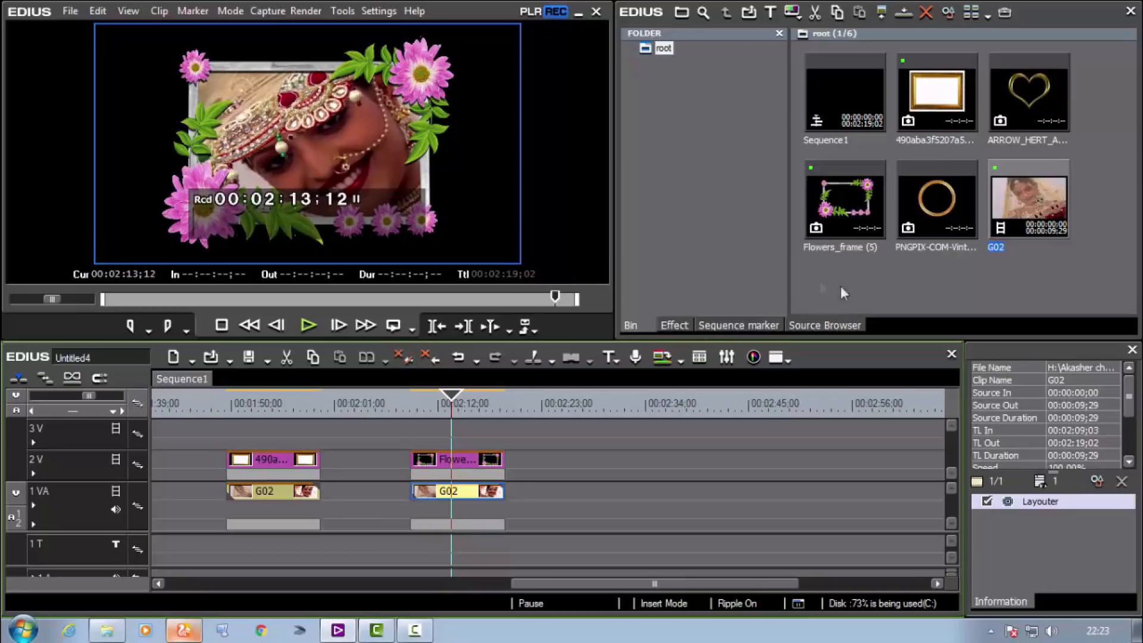
{"action": "left_click", "coordinate": [920, 288]}
{"action": "left_click", "coordinate": [941, 209]}
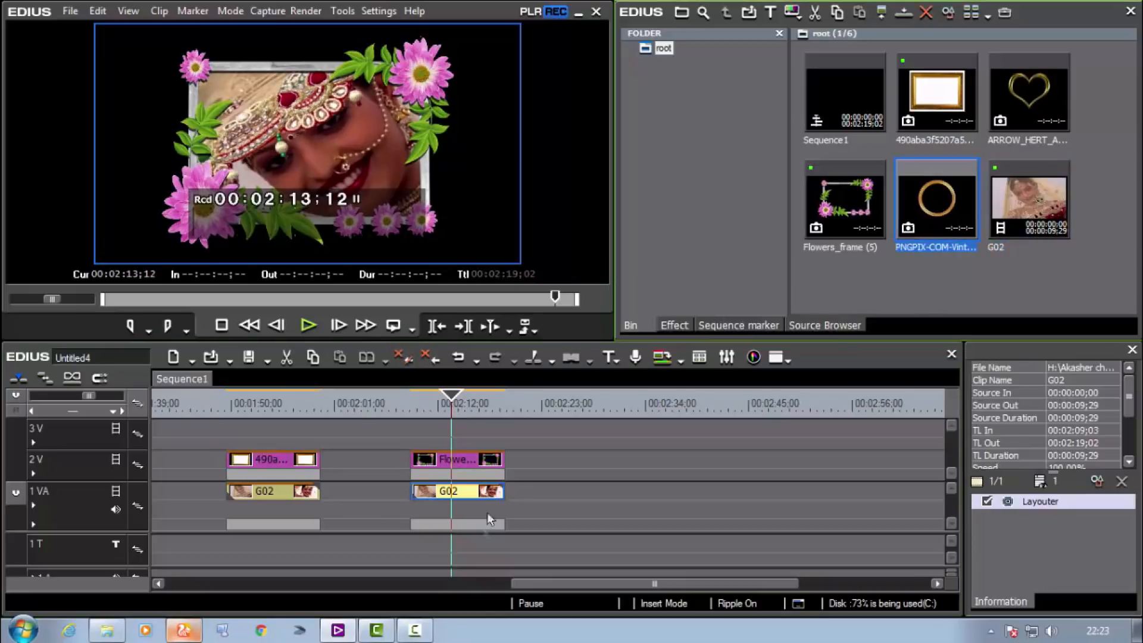
{"action": "left_click_drag", "start_coordinate": [532, 582], "coordinate": [565, 589]}
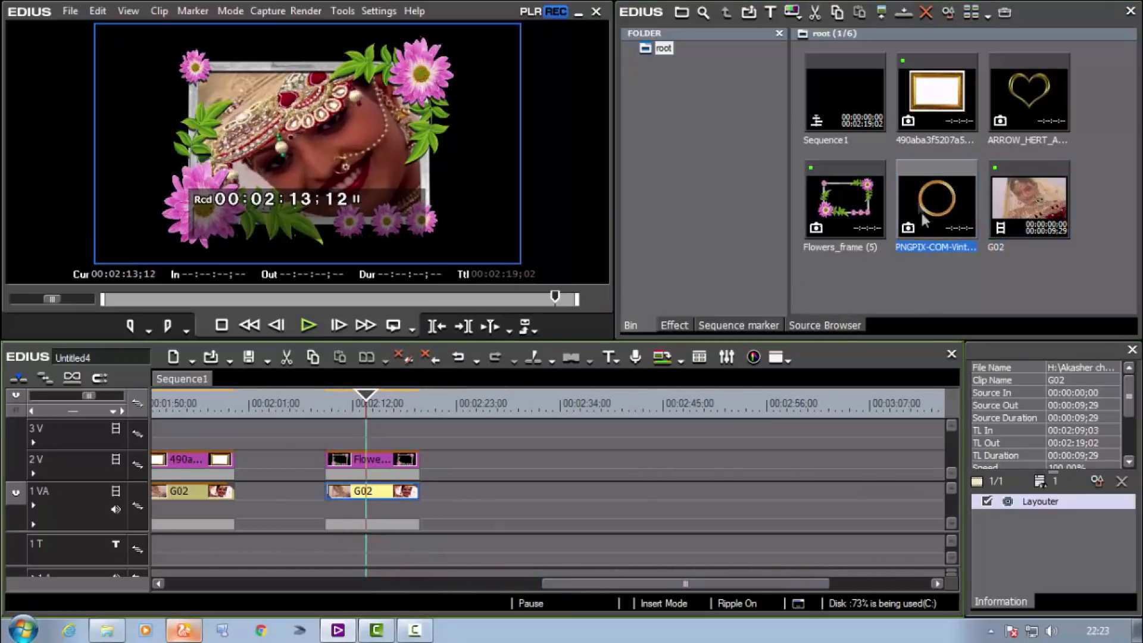
{"action": "left_click_drag", "start_coordinate": [940, 205], "coordinate": [748, 545]}
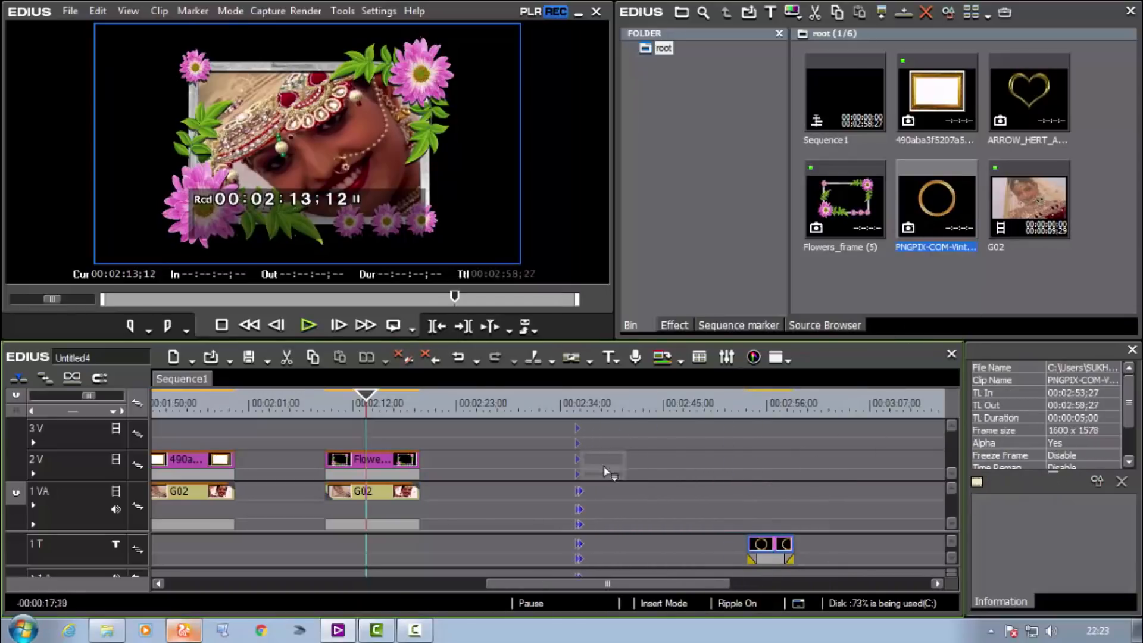
{"action": "left_click_drag", "start_coordinate": [607, 473], "coordinate": [606, 472]}
{"action": "left_click_drag", "start_coordinate": [995, 250], "coordinate": [616, 512]}
{"action": "left_click_drag", "start_coordinate": [709, 462], "coordinate": [675, 470]}
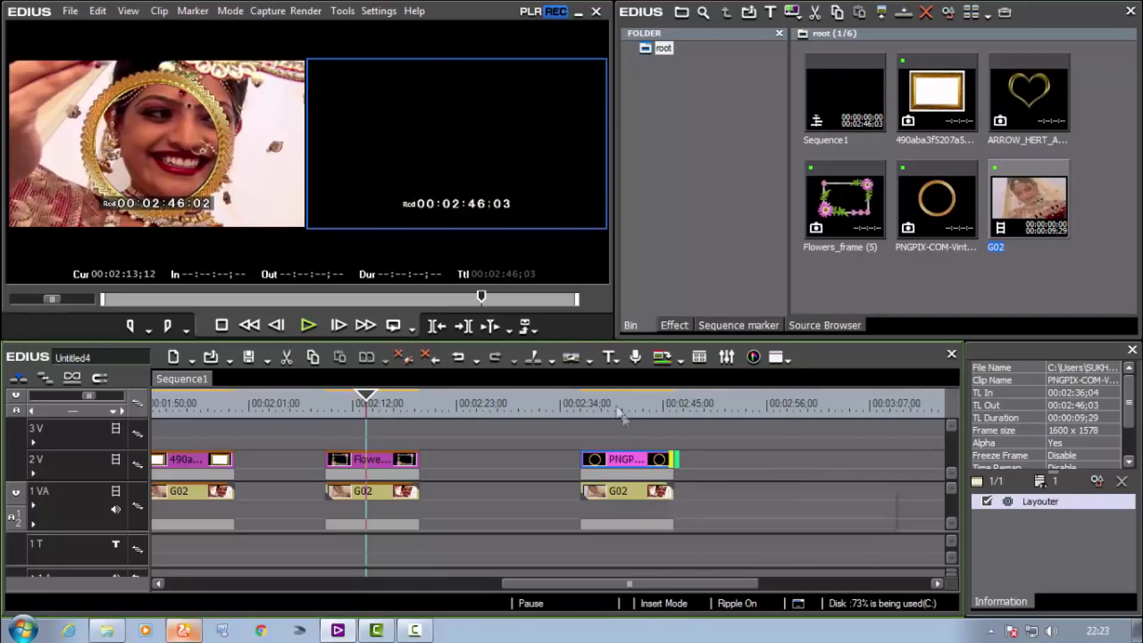
Scale the G02 clip under the round gold frame to 75.3% in the Layouter.
{"action": "left_click", "coordinate": [580, 400]}
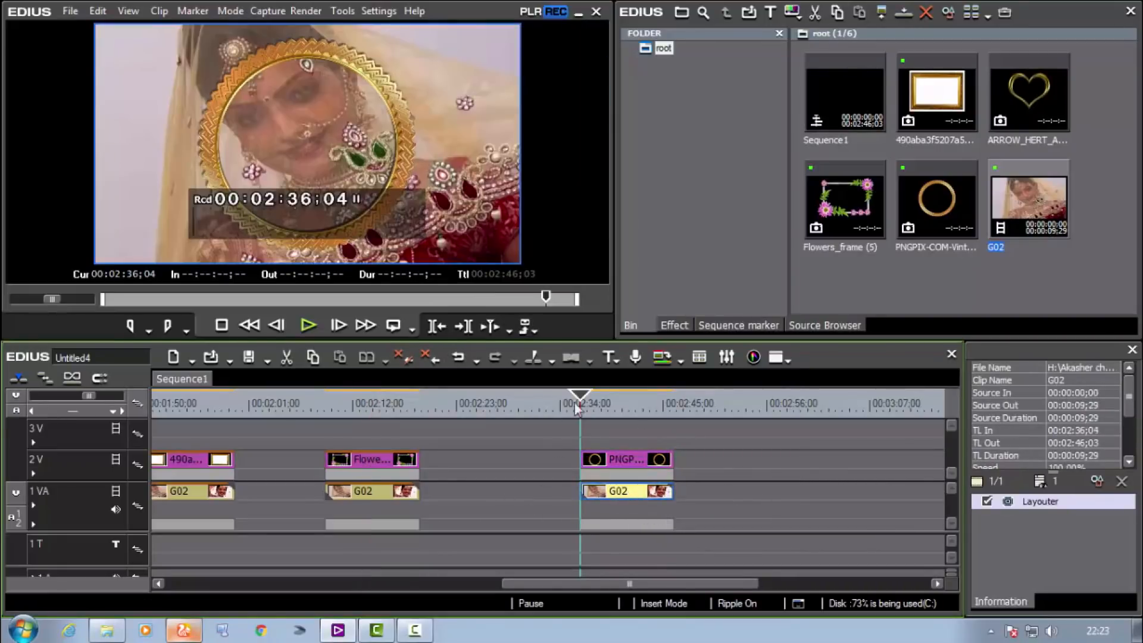
{"action": "key", "text": "space"}
{"action": "left_click_drag", "start_coordinate": [599, 405], "coordinate": [580, 405]}
{"action": "left_click", "coordinate": [1097, 481]}
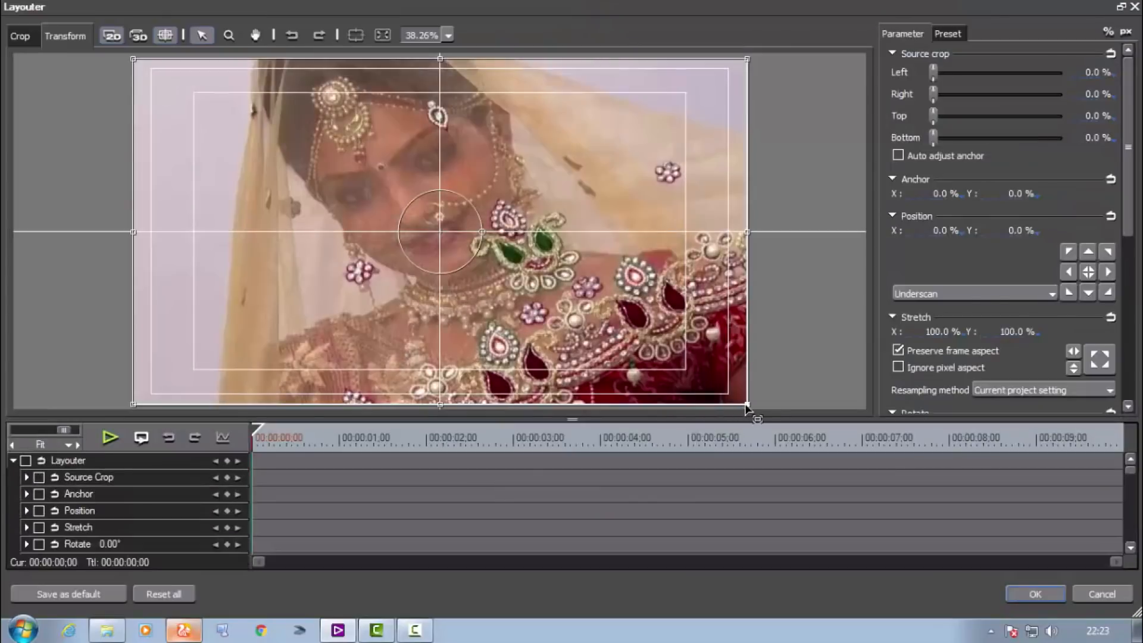
{"action": "left_click_drag", "start_coordinate": [746, 406], "coordinate": [671, 361]}
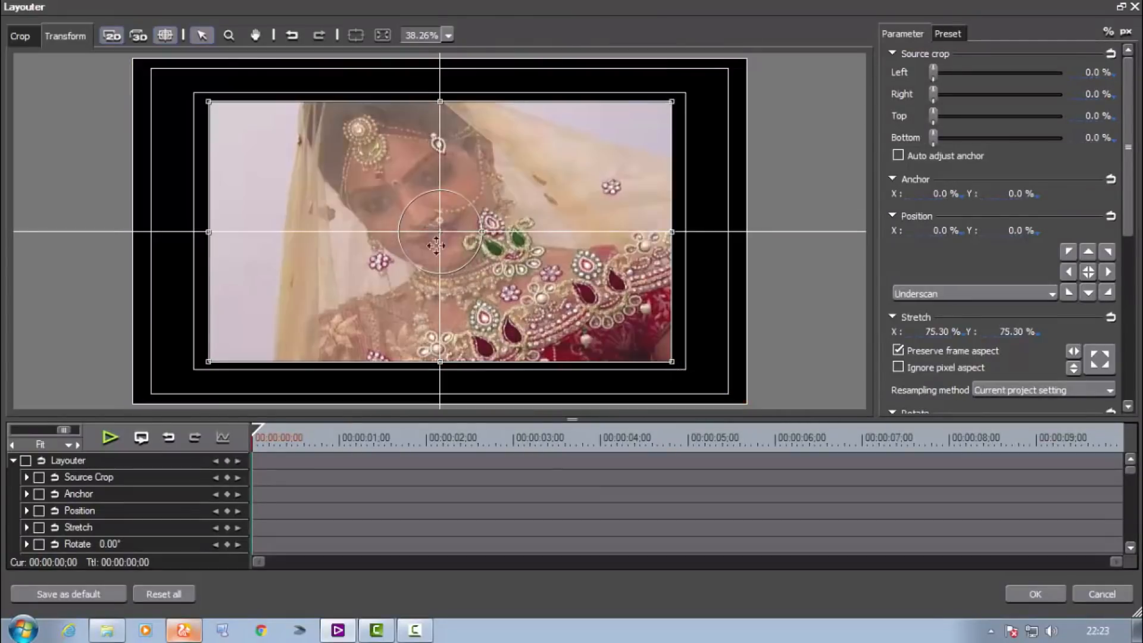
{"action": "left_click", "coordinate": [1034, 594]}
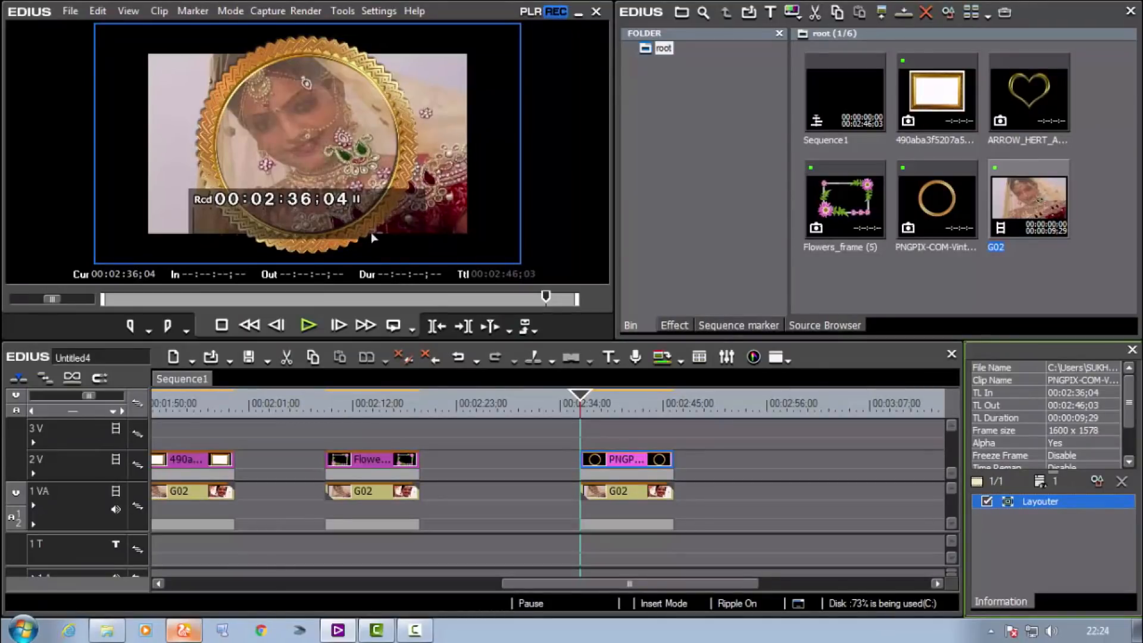
Add a Mask filter to the round gold frame clip and open its settings.
{"action": "left_click", "coordinate": [628, 462]}
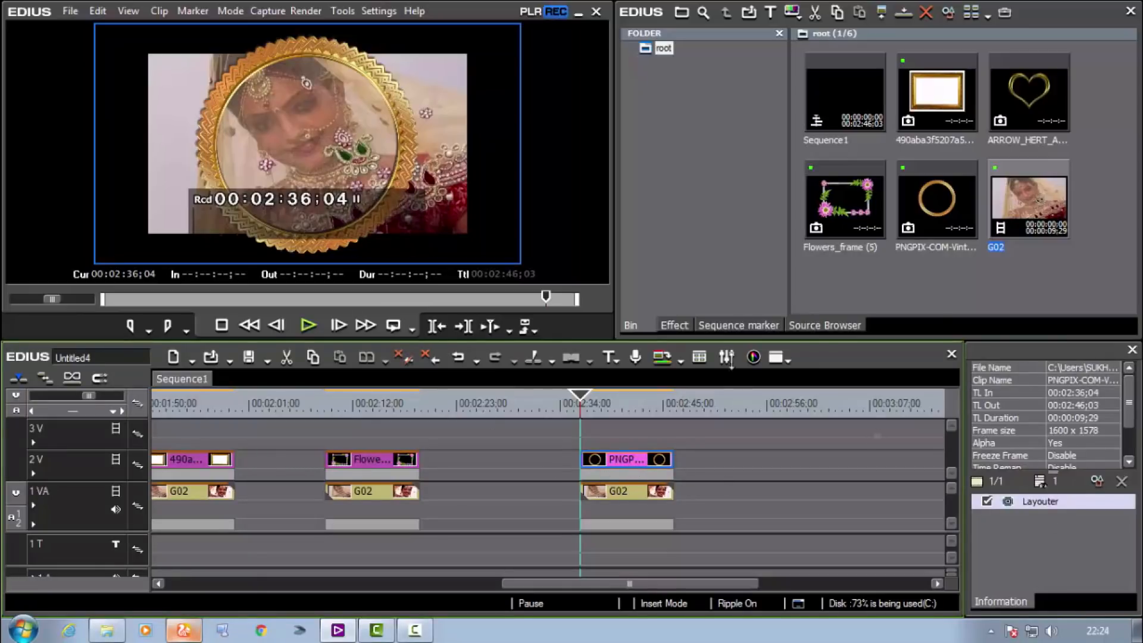
{"action": "left_click", "coordinate": [670, 324]}
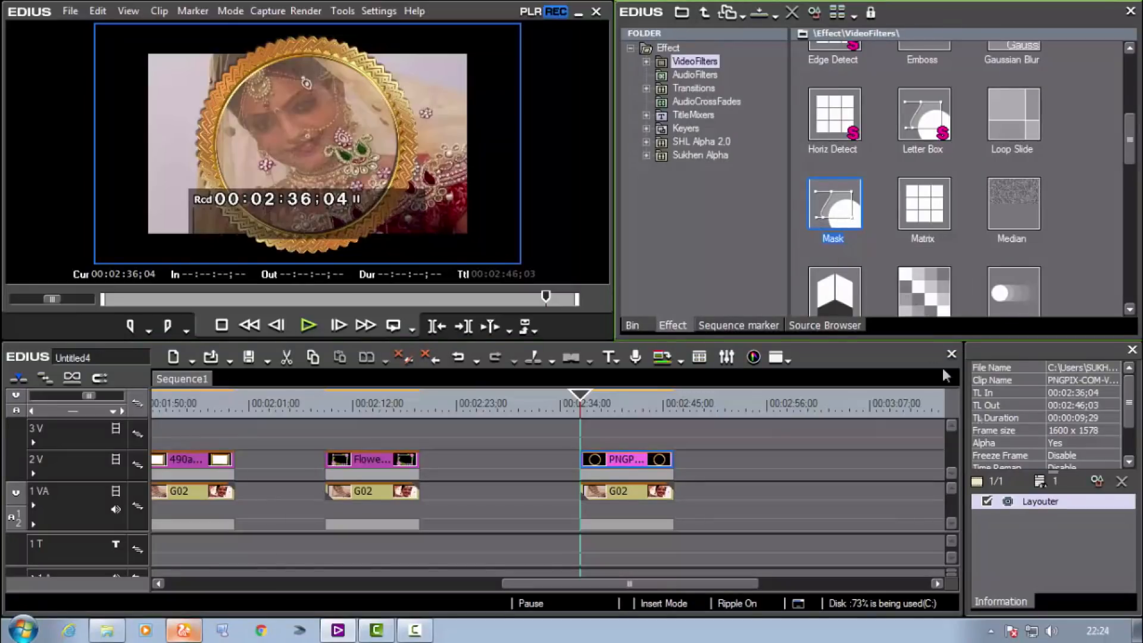
{"action": "left_click_drag", "start_coordinate": [839, 208], "coordinate": [628, 460]}
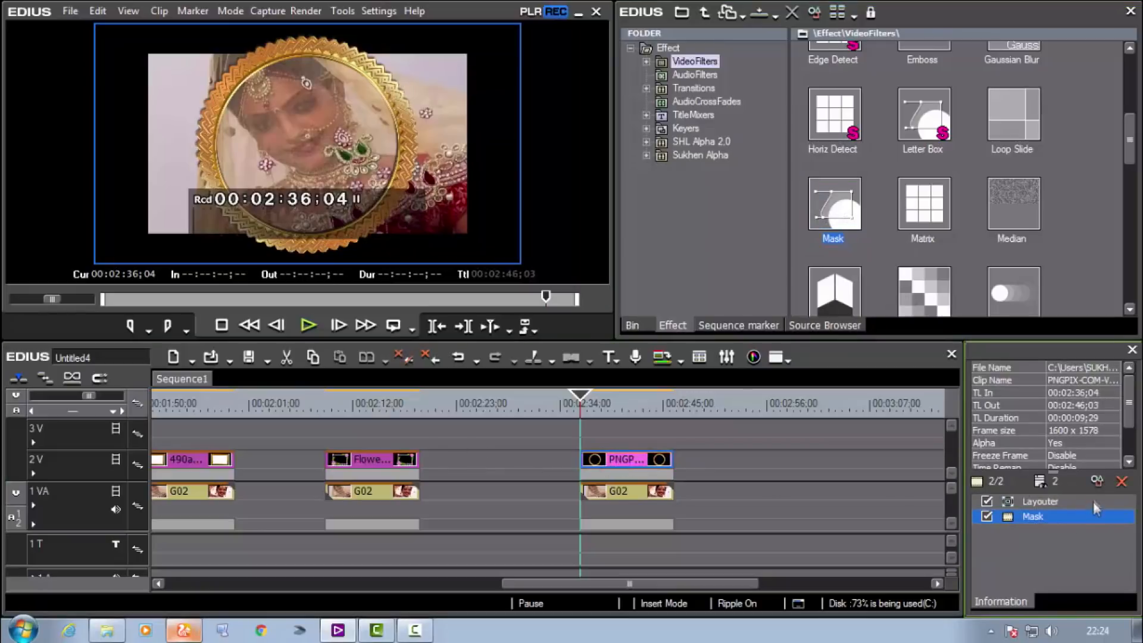
{"action": "double_click", "coordinate": [1071, 516]}
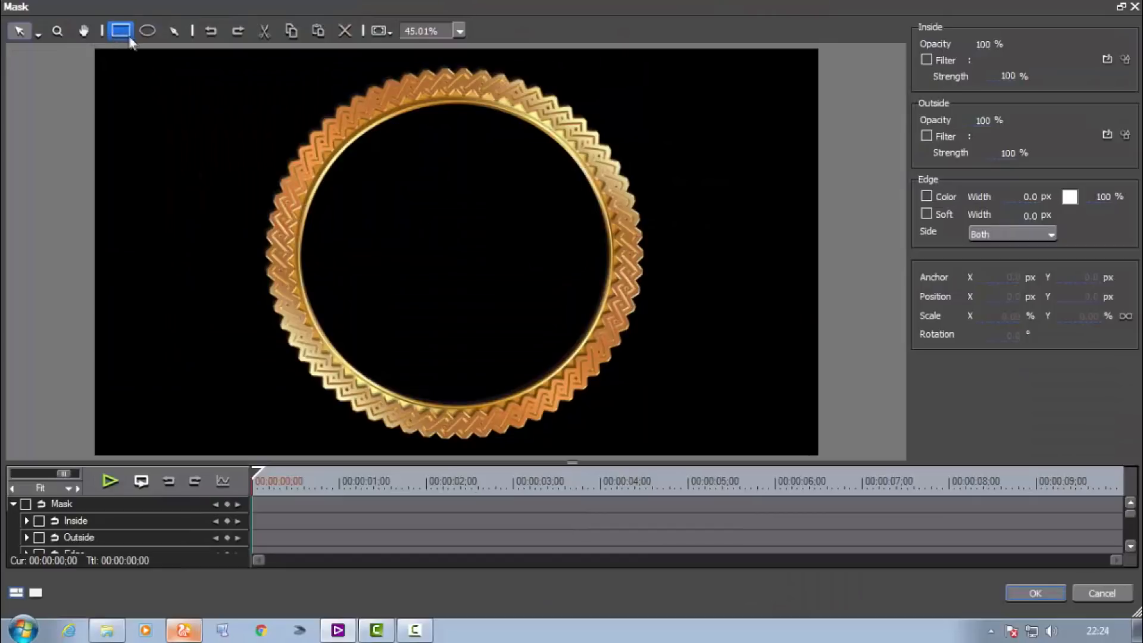
Draw an elliptical mask over the round frame's opening, scaled to about 121.4% and positioned near X -21.1 px, Y 4.4 px.
{"action": "left_click", "coordinate": [174, 31]}
{"action": "left_click", "coordinate": [141, 36]}
{"action": "left_click_drag", "start_coordinate": [338, 127], "coordinate": [572, 374]}
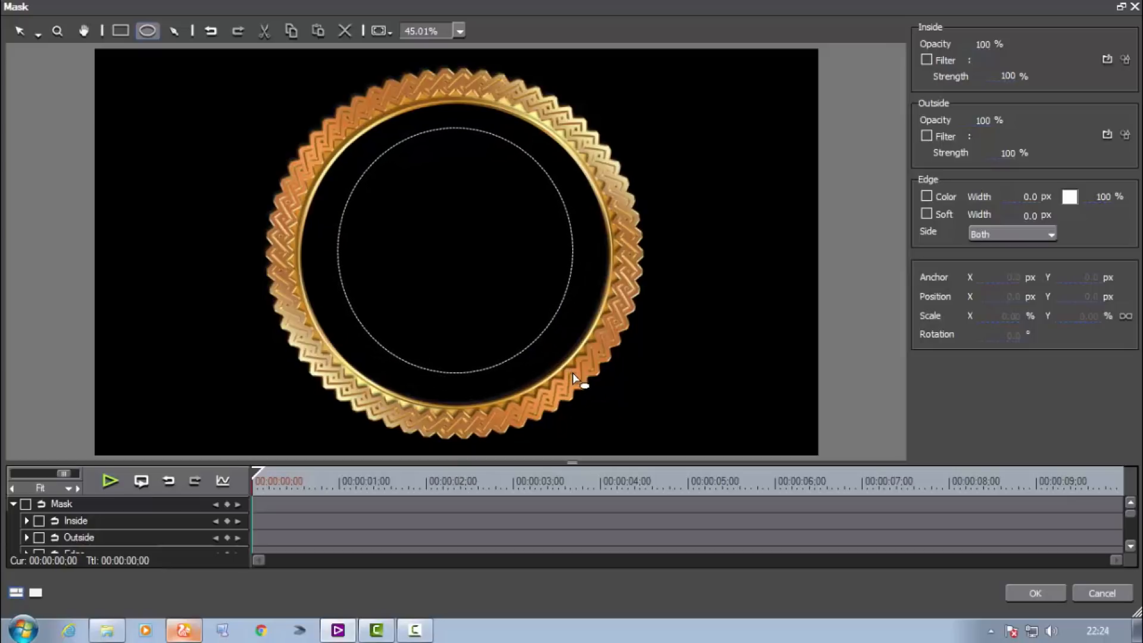
{"action": "left_click_drag", "start_coordinate": [573, 374], "coordinate": [589, 387]}
{"action": "left_click_drag", "start_coordinate": [518, 309], "coordinate": [500, 291]}
{"action": "left_click_drag", "start_coordinate": [569, 369], "coordinate": [605, 402]}
{"action": "mouse_move", "coordinate": [527, 296]}
{"action": "left_mouse_down"}
{"action": "mouse_move", "coordinate": [519, 308]}
{"action": "mouse_move", "coordinate": [510, 301]}
{"action": "left_mouse_up"}
{"action": "left_click_drag", "start_coordinate": [597, 412], "coordinate": [591, 255]}
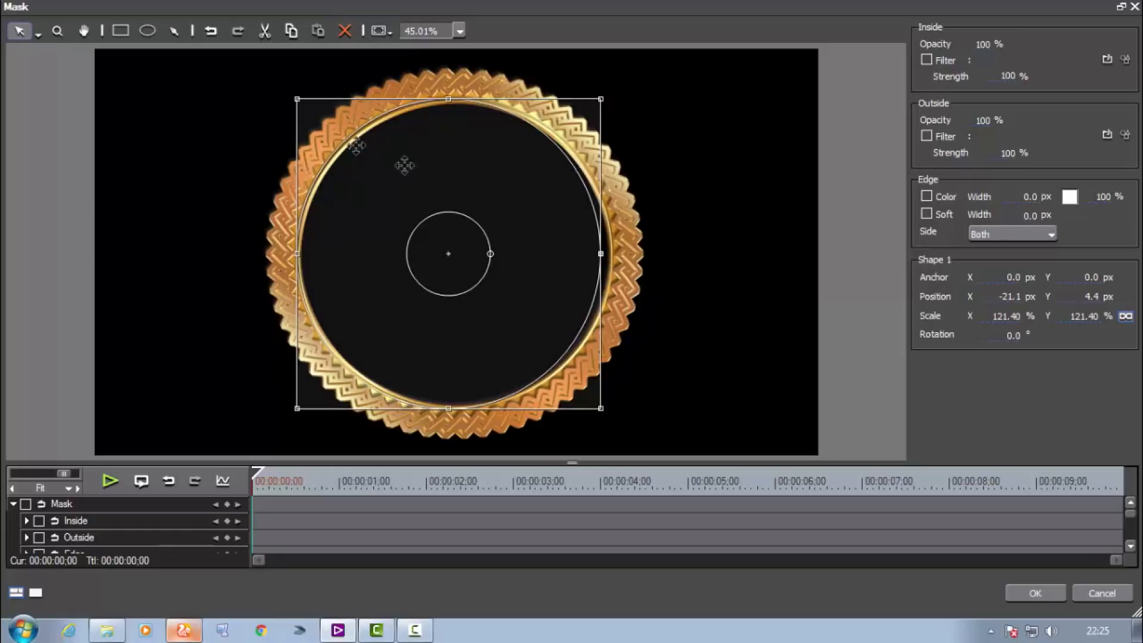
Reshape the elliptical mask with added vertices at the upper right and lower left, moving its points onto the round frame's inner edge.
{"action": "left_click", "coordinate": [36, 33]}
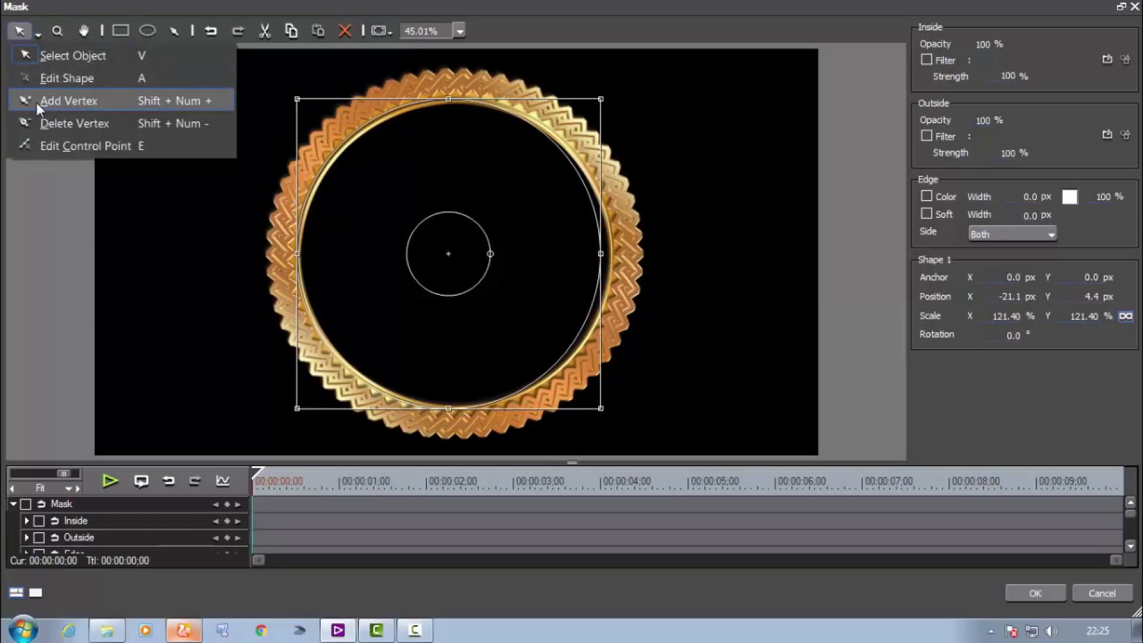
{"action": "left_click", "coordinate": [67, 101]}
{"action": "left_click", "coordinate": [450, 410]}
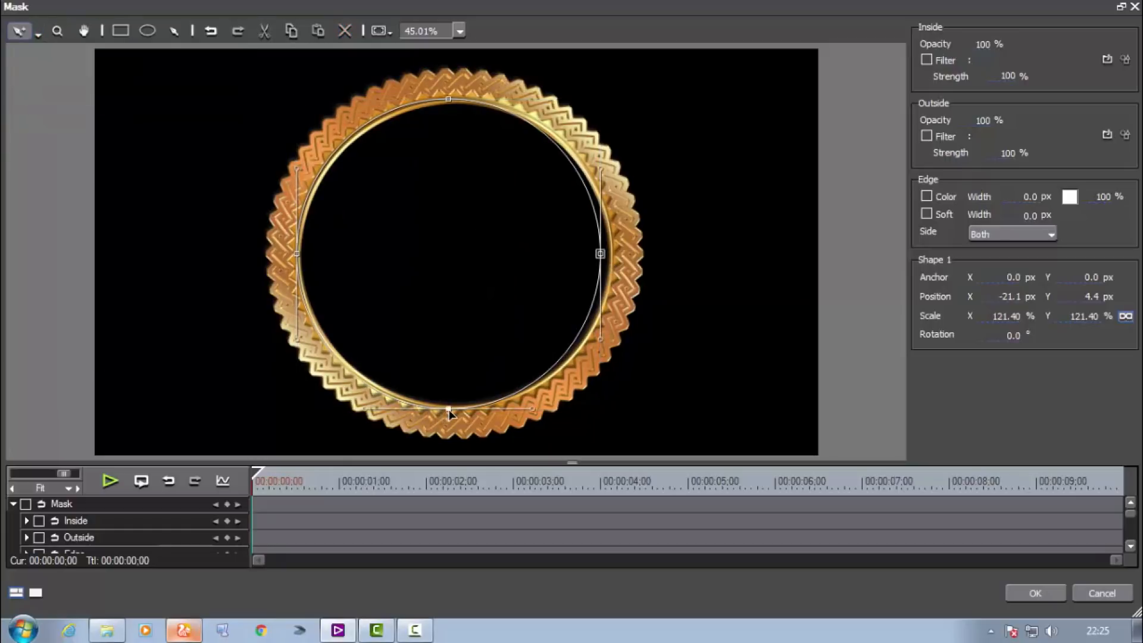
{"action": "left_click_drag", "start_coordinate": [449, 412], "coordinate": [461, 410]}
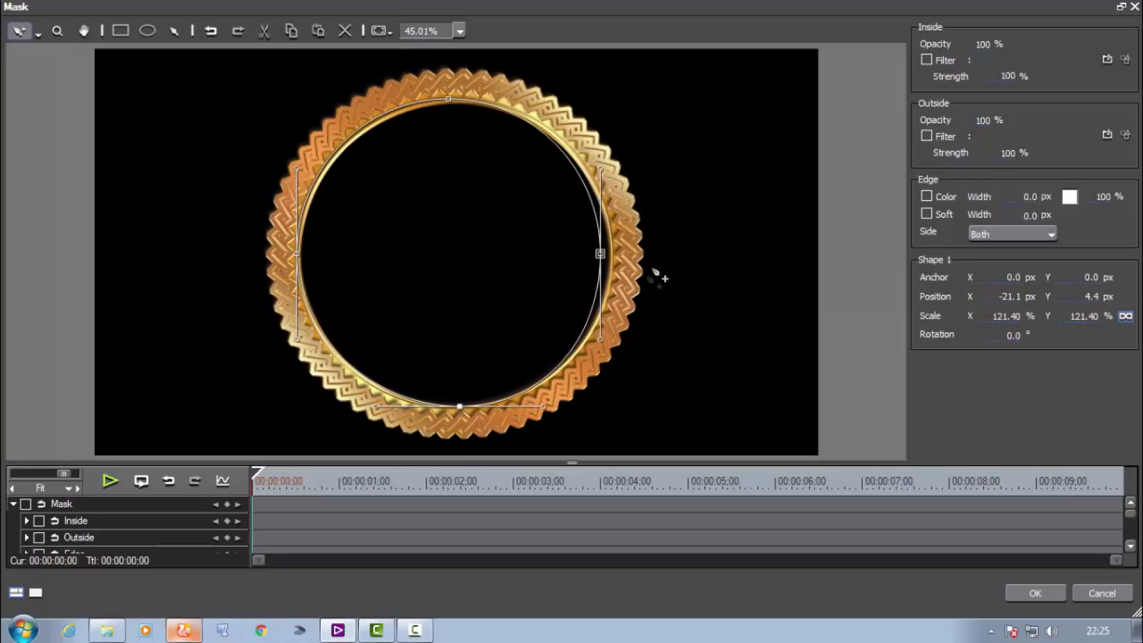
{"action": "left_click_drag", "start_coordinate": [601, 255], "coordinate": [610, 257]}
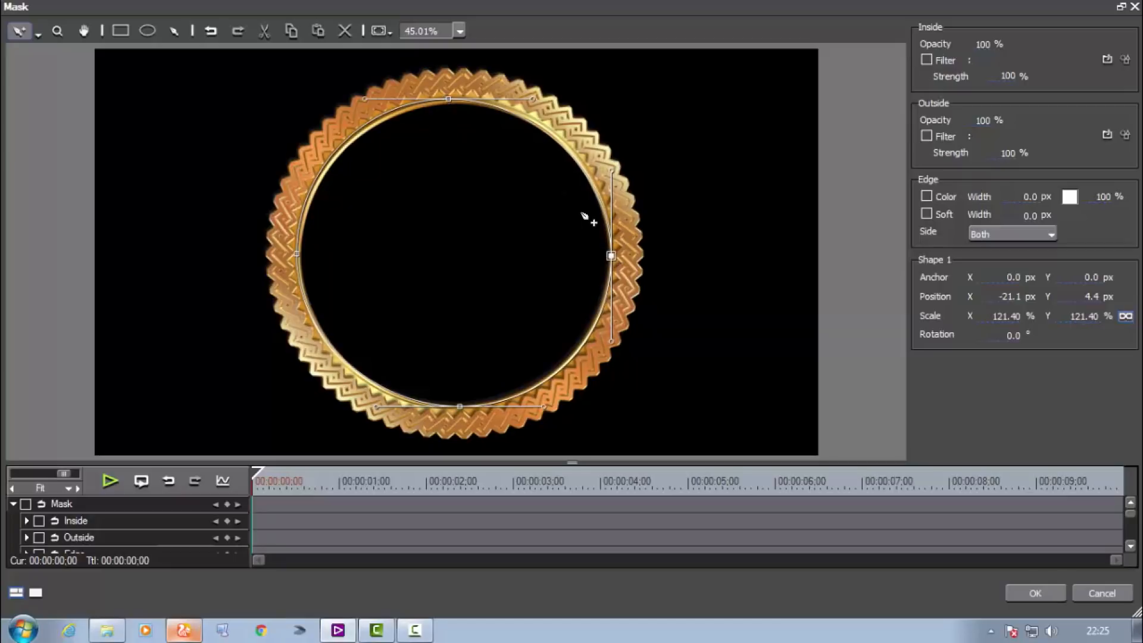
{"action": "left_click_drag", "start_coordinate": [611, 257], "coordinate": [614, 258]}
{"action": "left_click", "coordinate": [552, 140]}
{"action": "left_click_drag", "start_coordinate": [551, 140], "coordinate": [555, 136]}
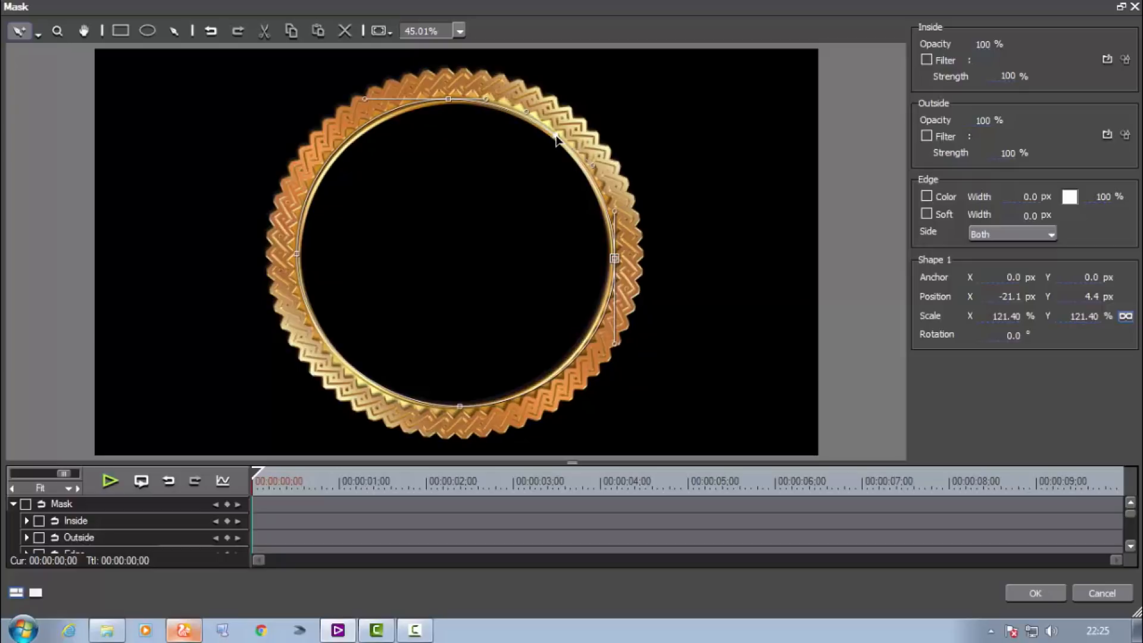
{"action": "left_click", "coordinate": [340, 361]}
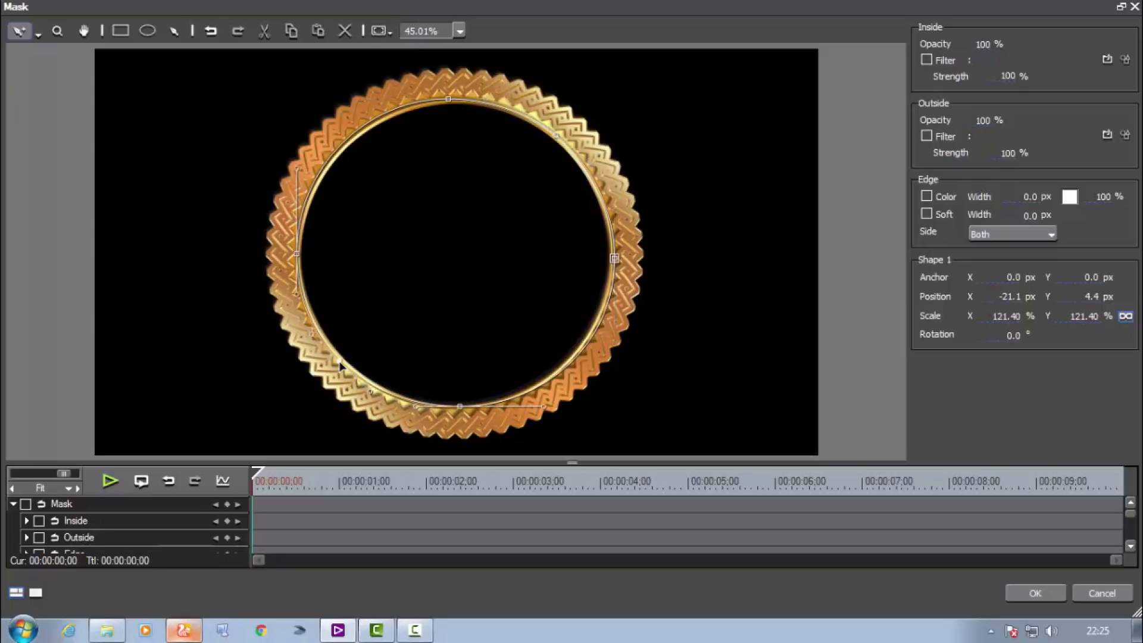
{"action": "left_click_drag", "start_coordinate": [460, 409], "coordinate": [460, 413]}
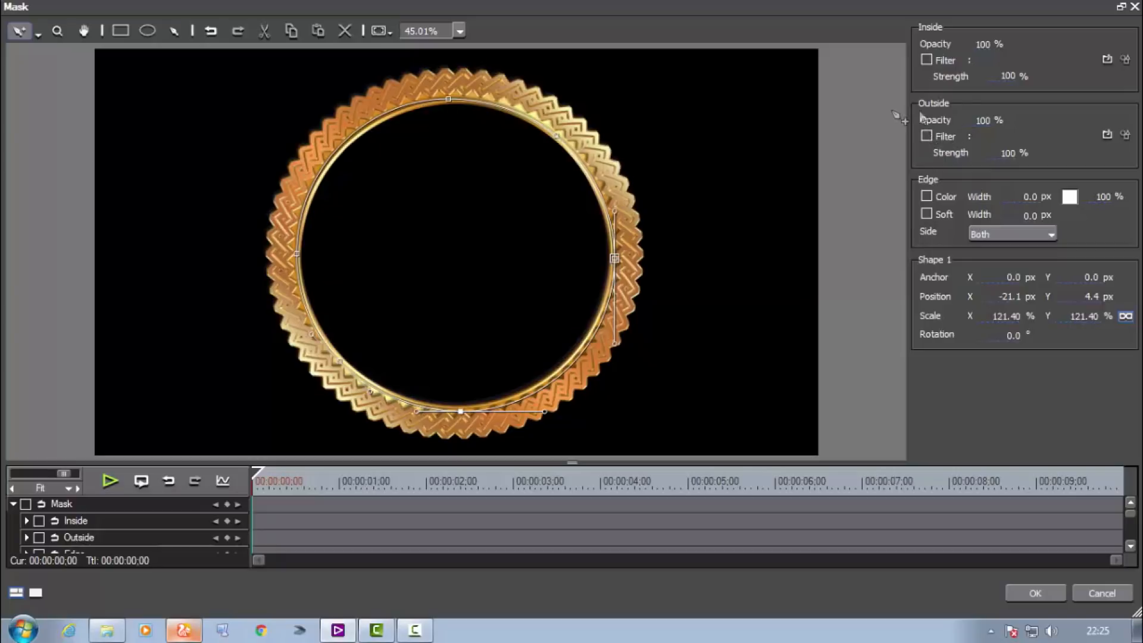
Set the mask's outside opacity to 0% and apply it to the round frame clip.
{"action": "left_click", "coordinate": [981, 122]}
{"action": "type", "text": "0"}
{"action": "left_click", "coordinate": [1029, 592]}
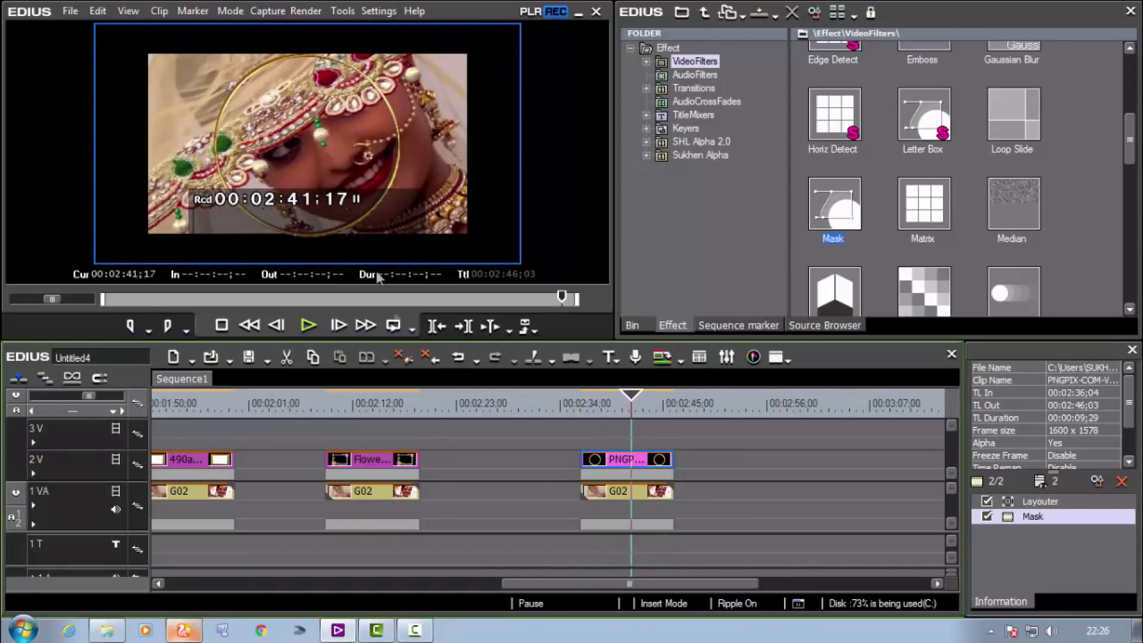
Copy the Mask filter from the round frame clip to the G02 clip beneath it and delete it from the frame clip.
{"action": "left_click", "coordinate": [1041, 520]}
{"action": "left_click_drag", "start_coordinate": [1042, 516], "coordinate": [635, 491]}
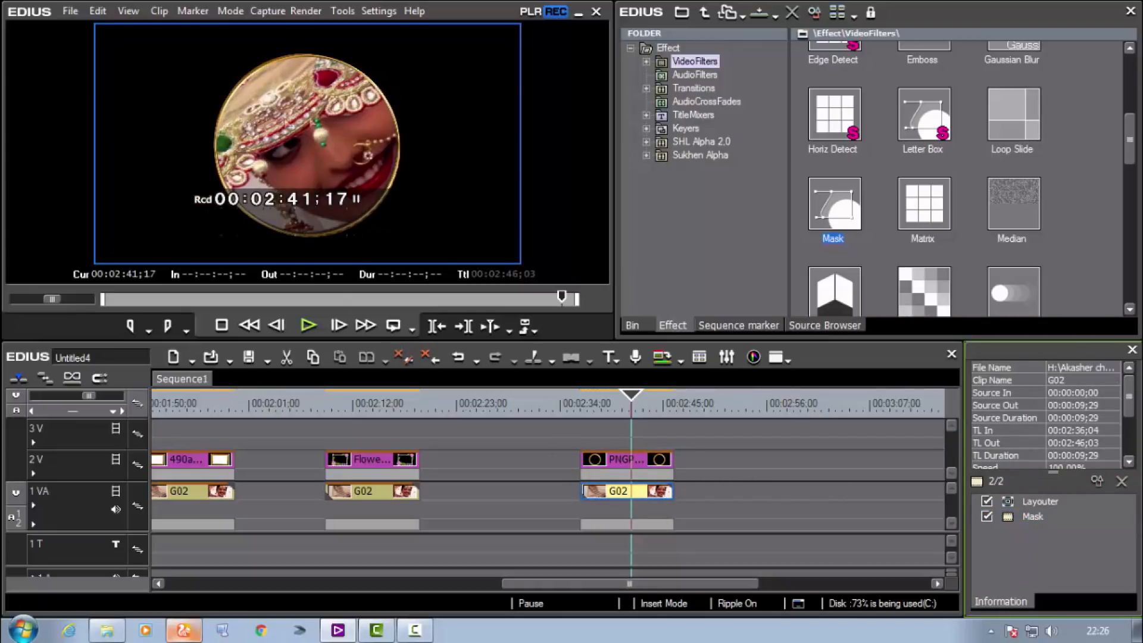
{"action": "left_click", "coordinate": [631, 461]}
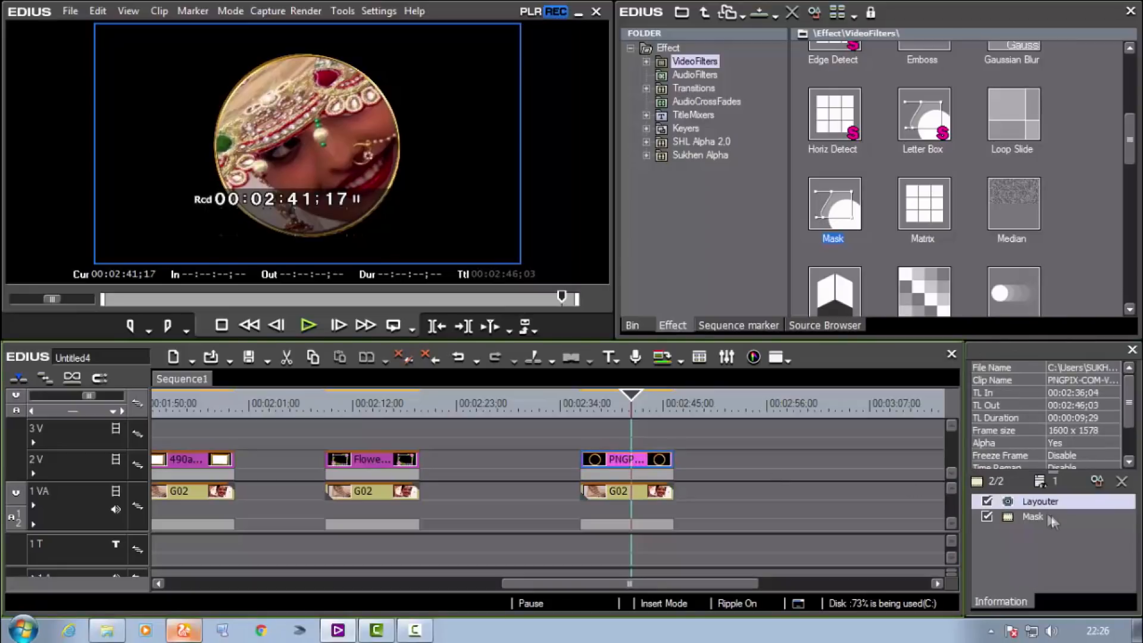
{"action": "left_click", "coordinate": [1107, 517]}
{"action": "left_click", "coordinate": [1122, 485]}
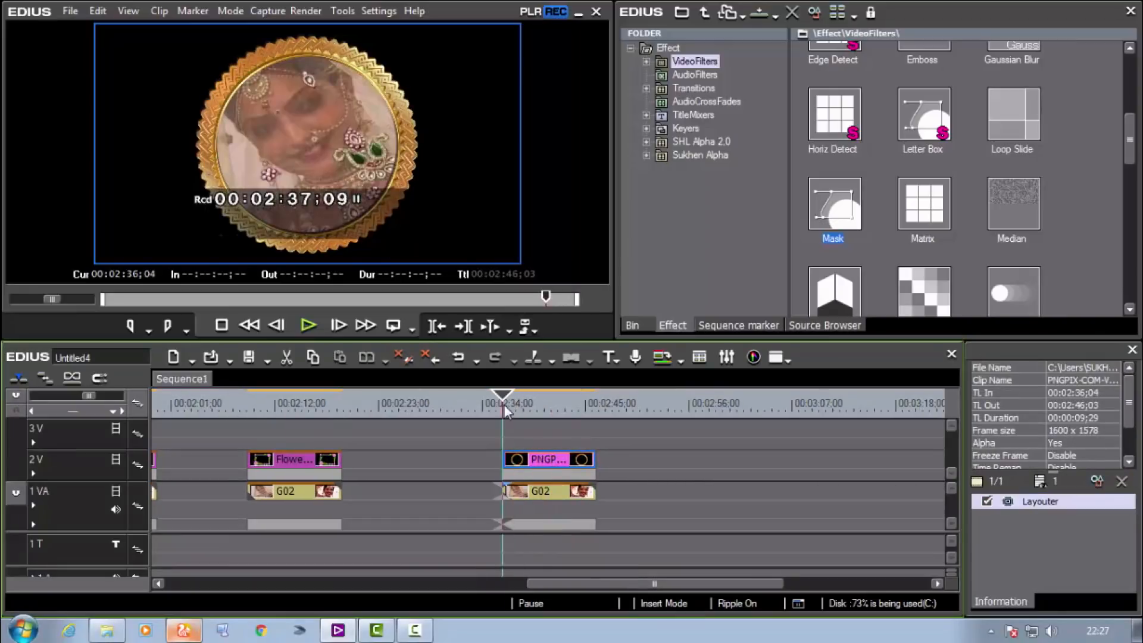
{"action": "left_click_drag", "start_coordinate": [505, 409], "coordinate": [548, 433]}
Place the ARROW_HERT heart frame on 2V after the round frame, with G02 beneath it on 1VA, and match their lengths.
{"action": "left_click", "coordinate": [632, 325]}
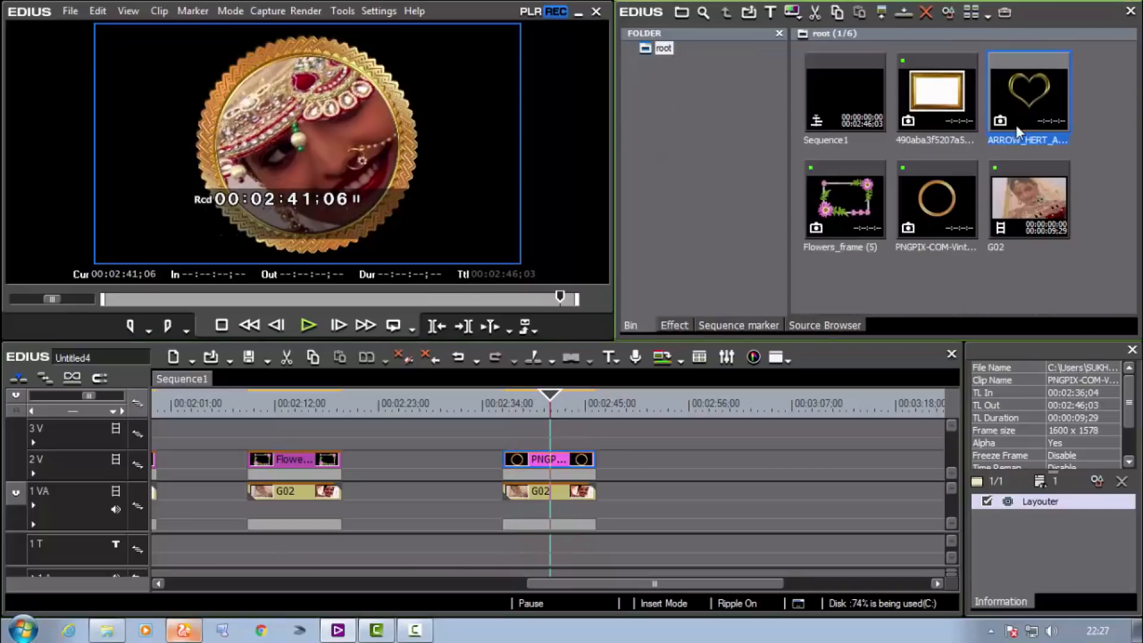
{"action": "left_click_drag", "start_coordinate": [576, 584], "coordinate": [645, 588]}
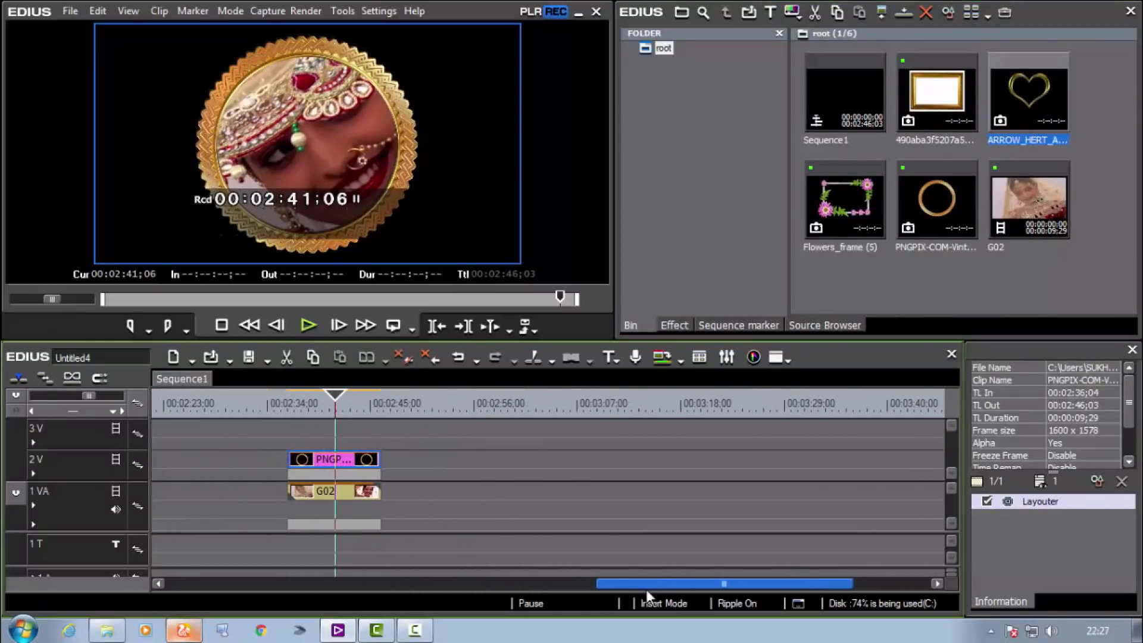
{"action": "left_click", "coordinate": [470, 410]}
{"action": "left_click", "coordinate": [1031, 127]}
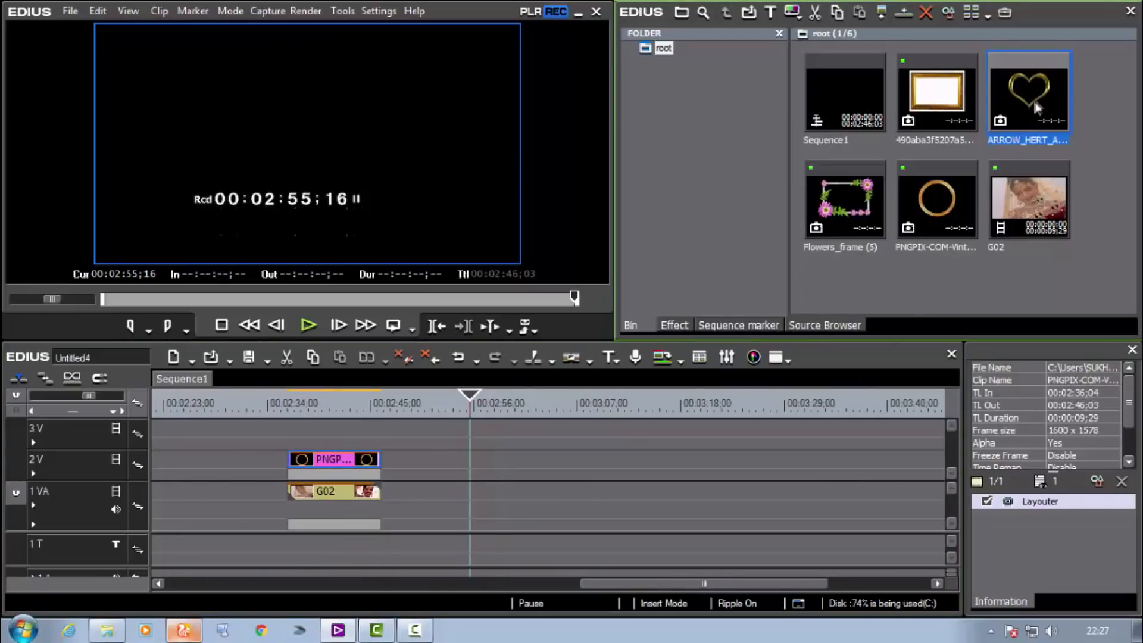
{"action": "left_click_drag", "start_coordinate": [1031, 98], "coordinate": [612, 474]}
{"action": "left_click_drag", "start_coordinate": [469, 405], "coordinate": [533, 442]}
{"action": "left_click", "coordinate": [551, 461]}
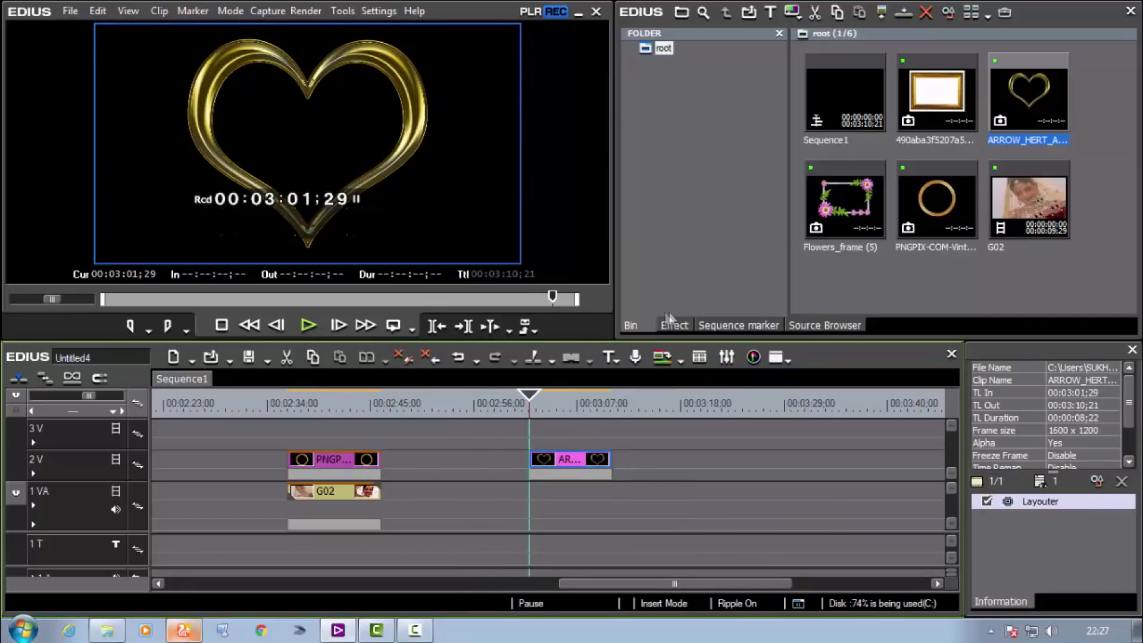
{"action": "left_click", "coordinate": [1018, 215]}
{"action": "left_click_drag", "start_coordinate": [871, 443], "coordinate": [623, 462]}
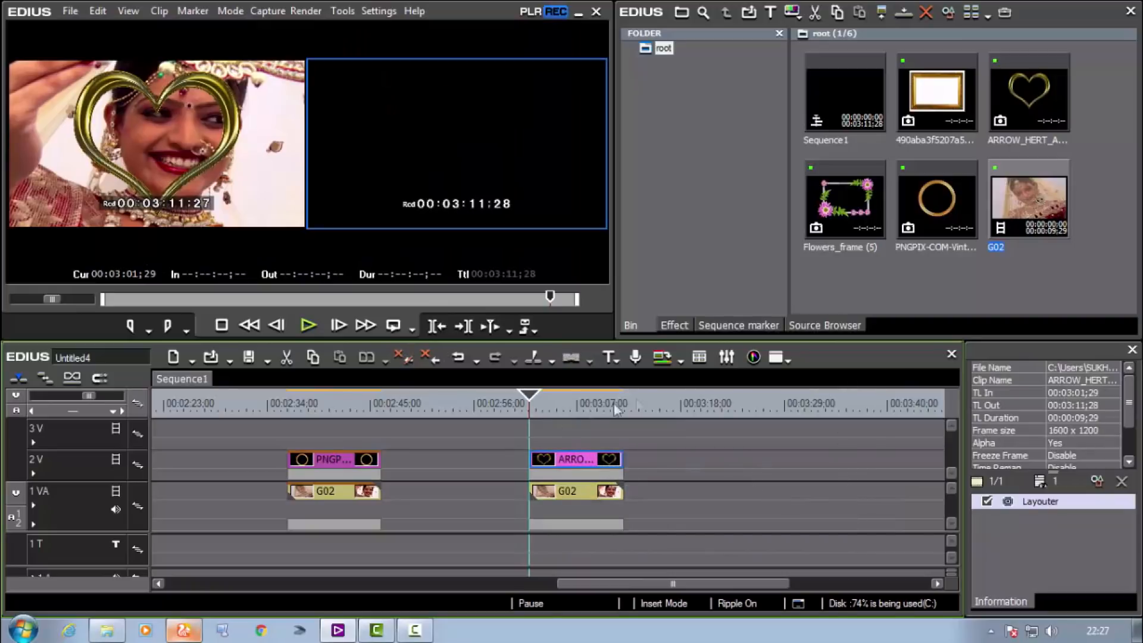
Add a Mask filter to the heart frame clip and open its settings.
{"action": "left_click", "coordinate": [674, 325]}
{"action": "left_click_drag", "start_coordinate": [822, 213], "coordinate": [583, 452]}
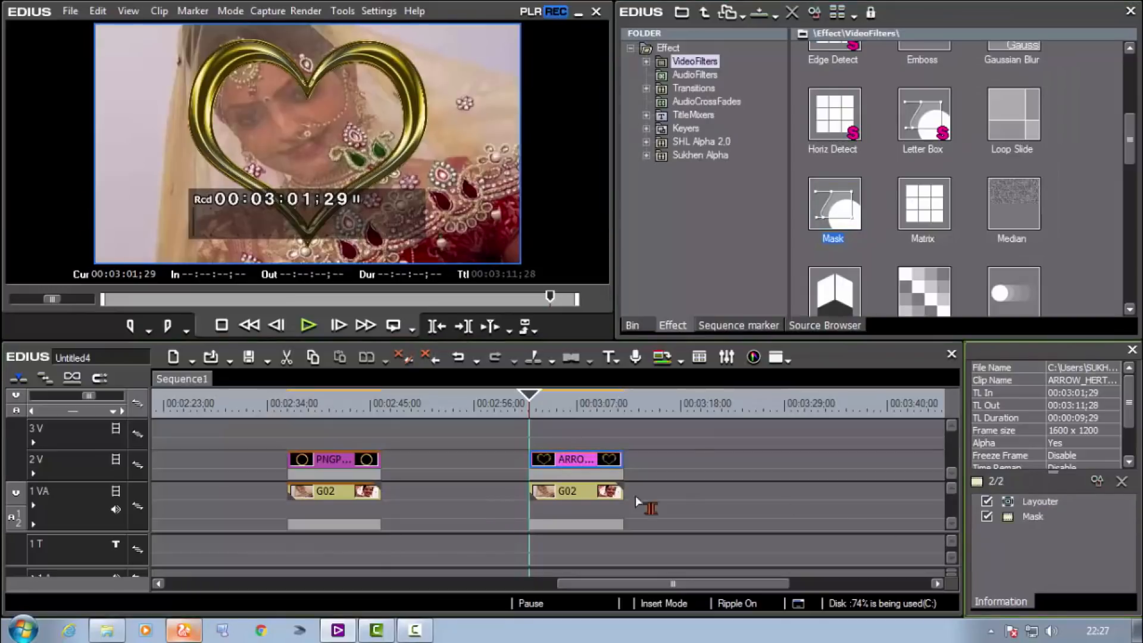
{"action": "left_click", "coordinate": [565, 400]}
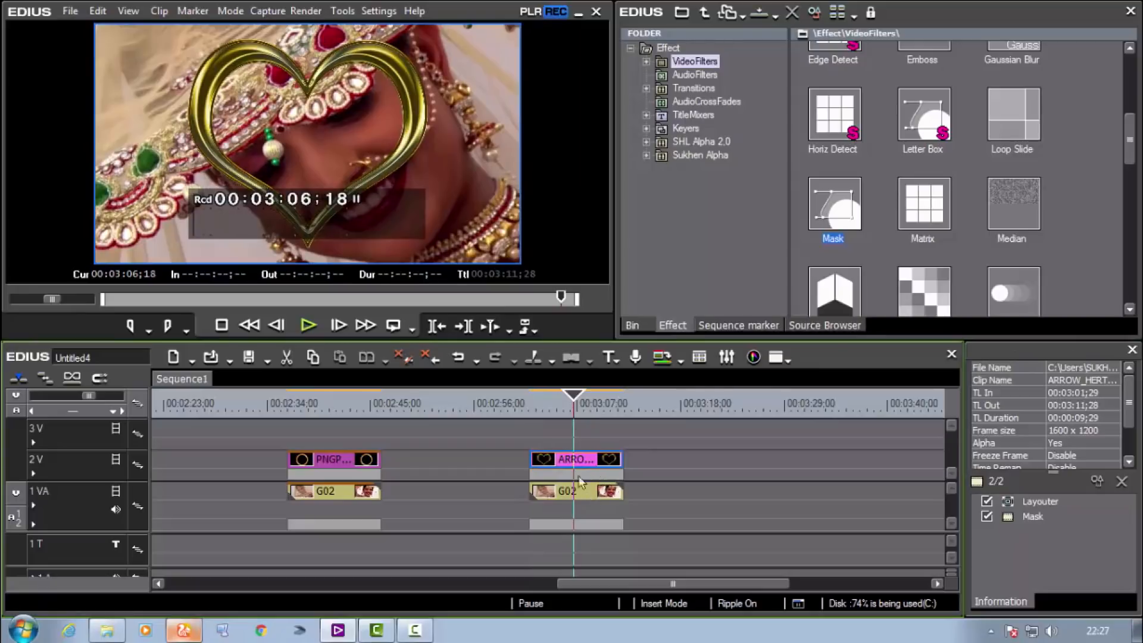
{"action": "left_click", "coordinate": [1035, 516]}
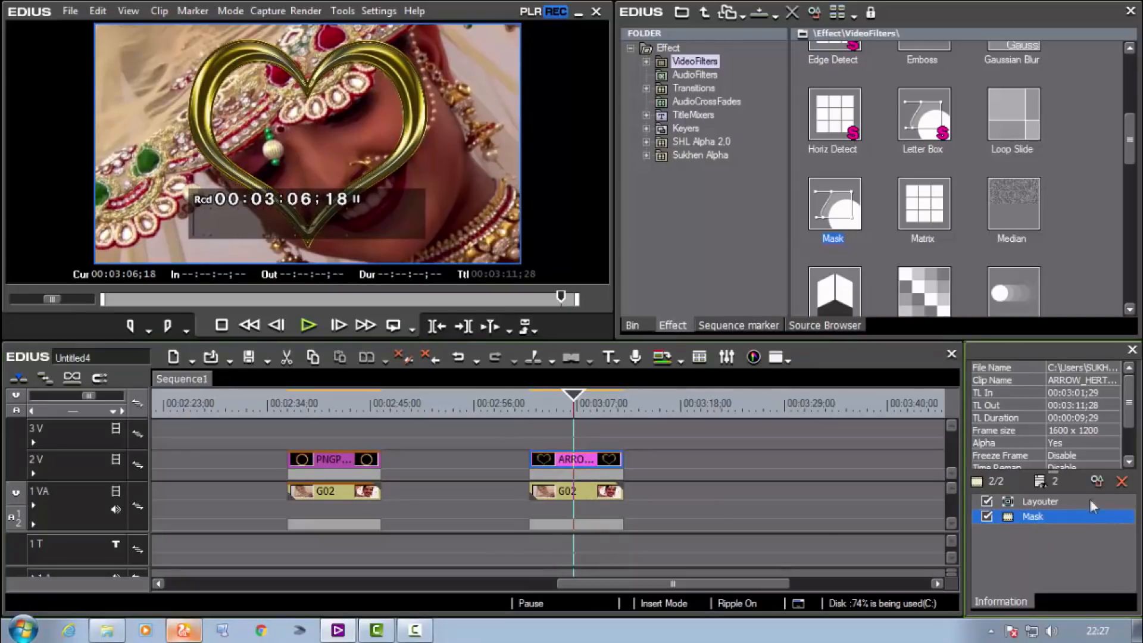
{"action": "left_click", "coordinate": [1095, 482]}
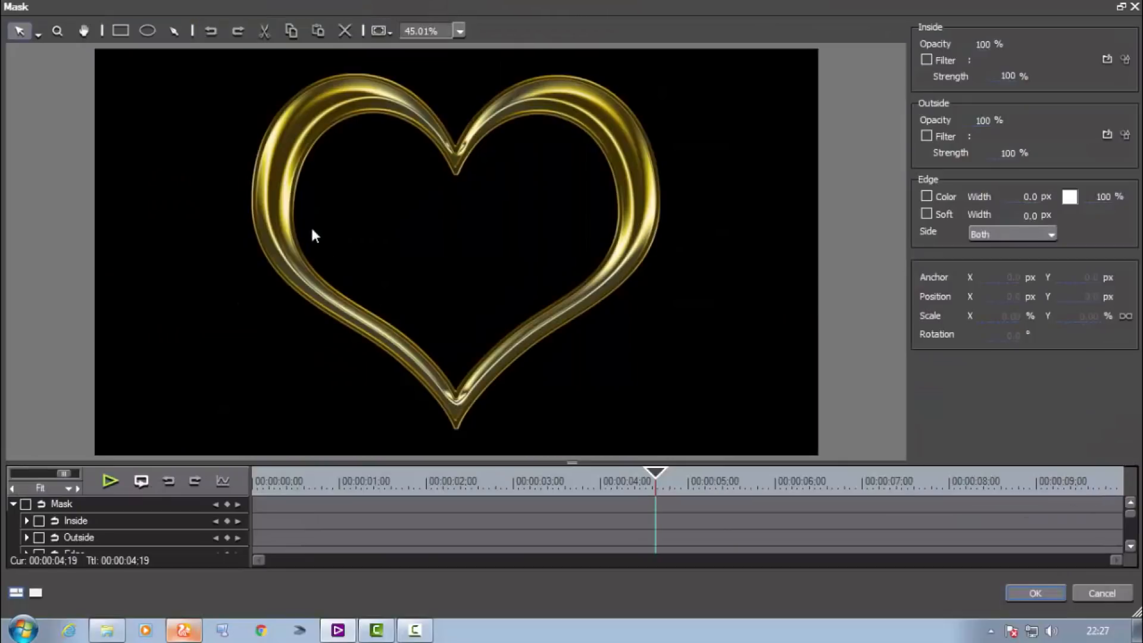
Trace a closed path mask point by point along the inner edge of the gold heart frame.
{"action": "left_click", "coordinate": [174, 31]}
{"action": "left_click", "coordinate": [455, 394]}
{"action": "left_click", "coordinate": [433, 364]}
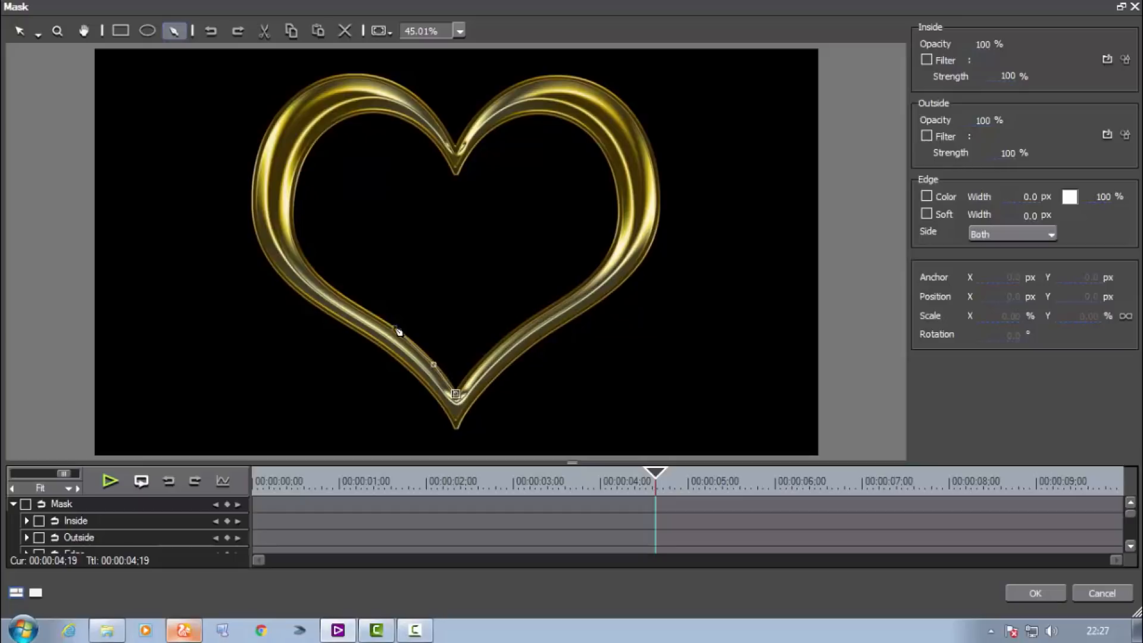
{"action": "left_click", "coordinate": [390, 327]}
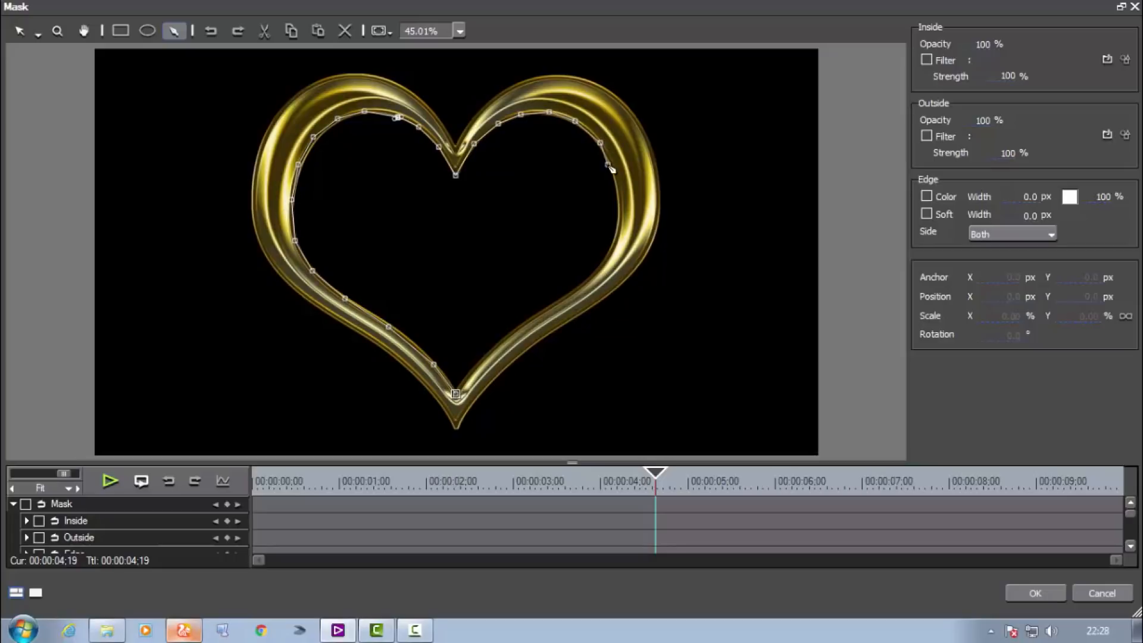
{"action": "left_click", "coordinate": [619, 199]}
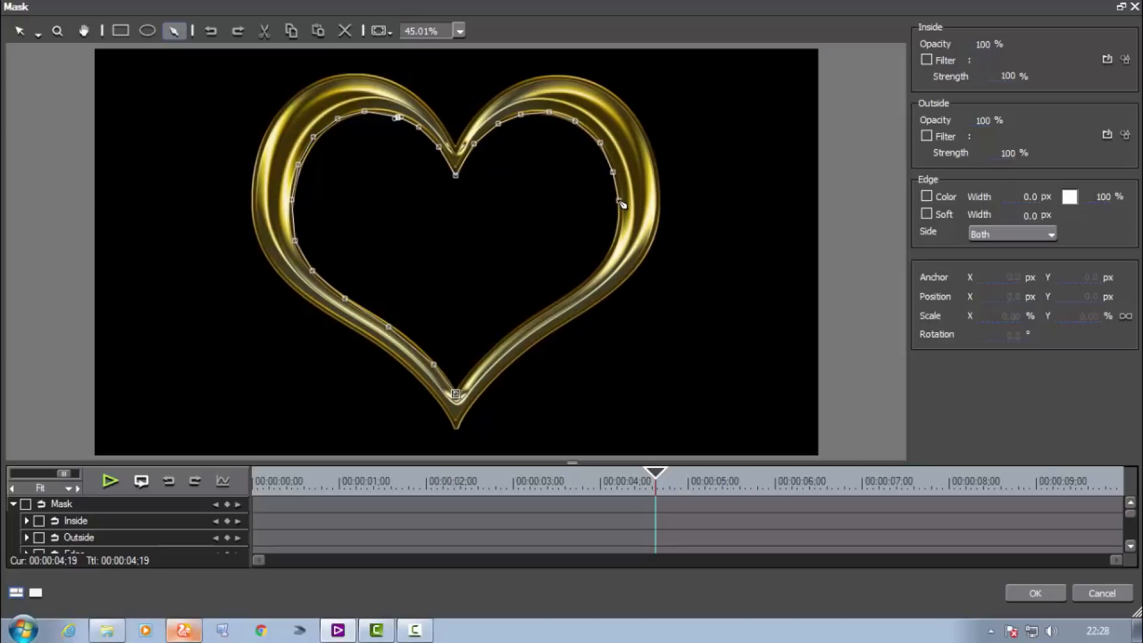
{"action": "left_click", "coordinate": [618, 233]}
{"action": "left_click", "coordinate": [606, 263]}
{"action": "left_click", "coordinate": [545, 310]}
{"action": "left_click", "coordinate": [501, 339]}
{"action": "left_click", "coordinate": [469, 375]}
{"action": "left_click", "coordinate": [456, 394]}
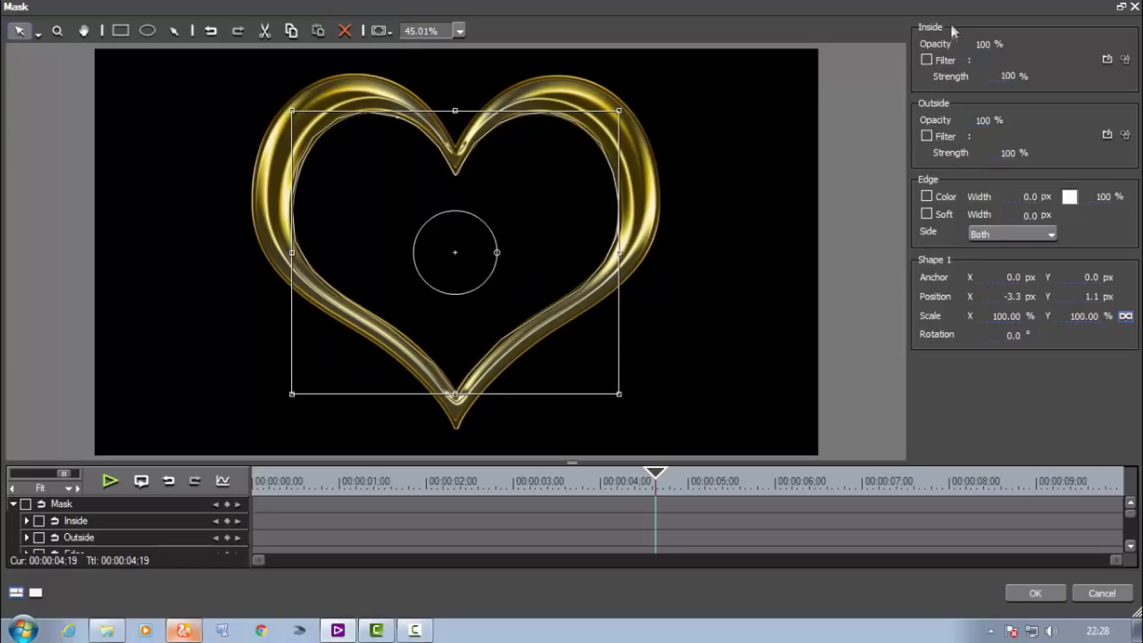
Set the heart mask's outside opacity to 0% and apply the mask.
{"action": "left_click", "coordinate": [926, 137]}
{"action": "left_click", "coordinate": [979, 122]}
{"action": "type", "text": "0"}
{"action": "left_click", "coordinate": [1028, 592]}
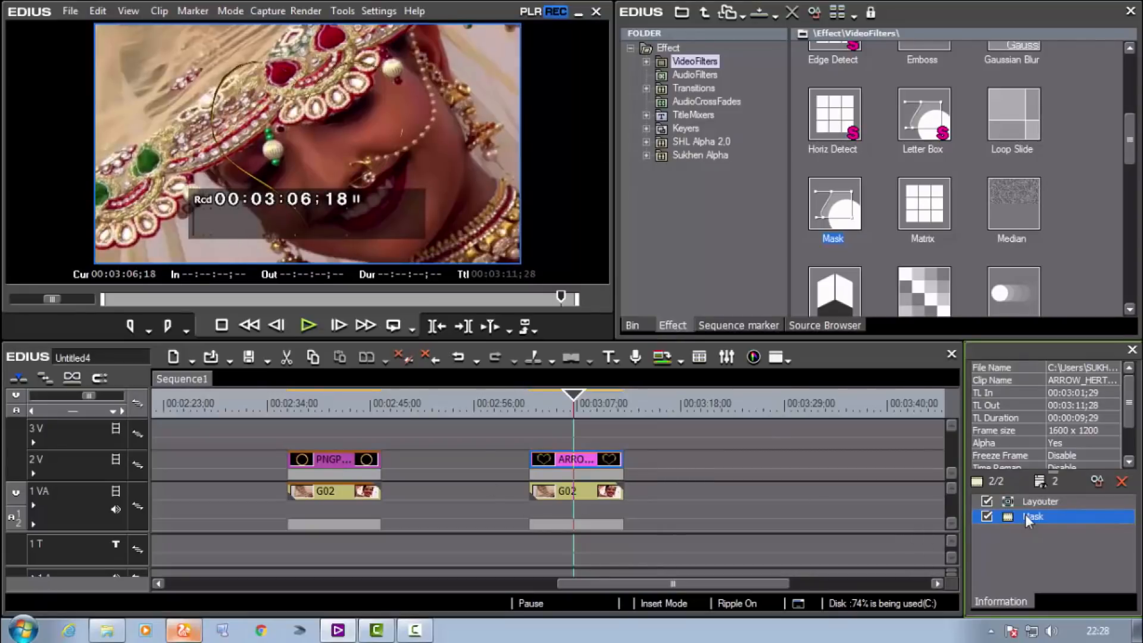
Copy the Mask filter from the heart frame clip to the G02 clip beneath it and delete it from the frame clip.
{"action": "left_click", "coordinate": [577, 493]}
{"action": "left_click_drag", "start_coordinate": [576, 490], "coordinate": [578, 493]}
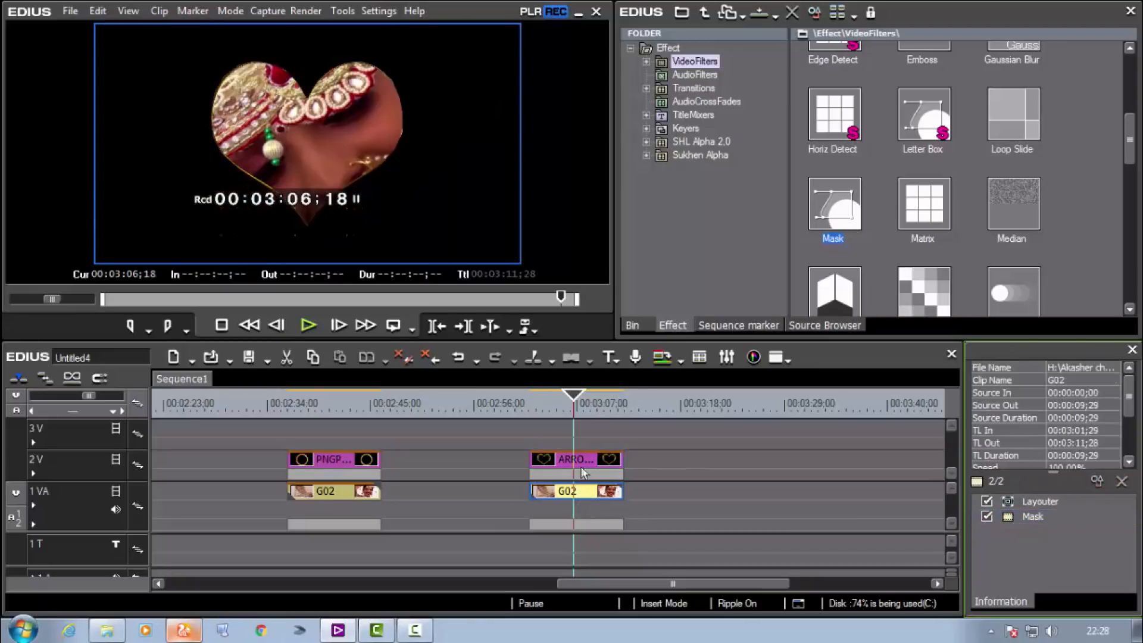
{"action": "left_click", "coordinate": [581, 466]}
{"action": "left_click", "coordinate": [1036, 516]}
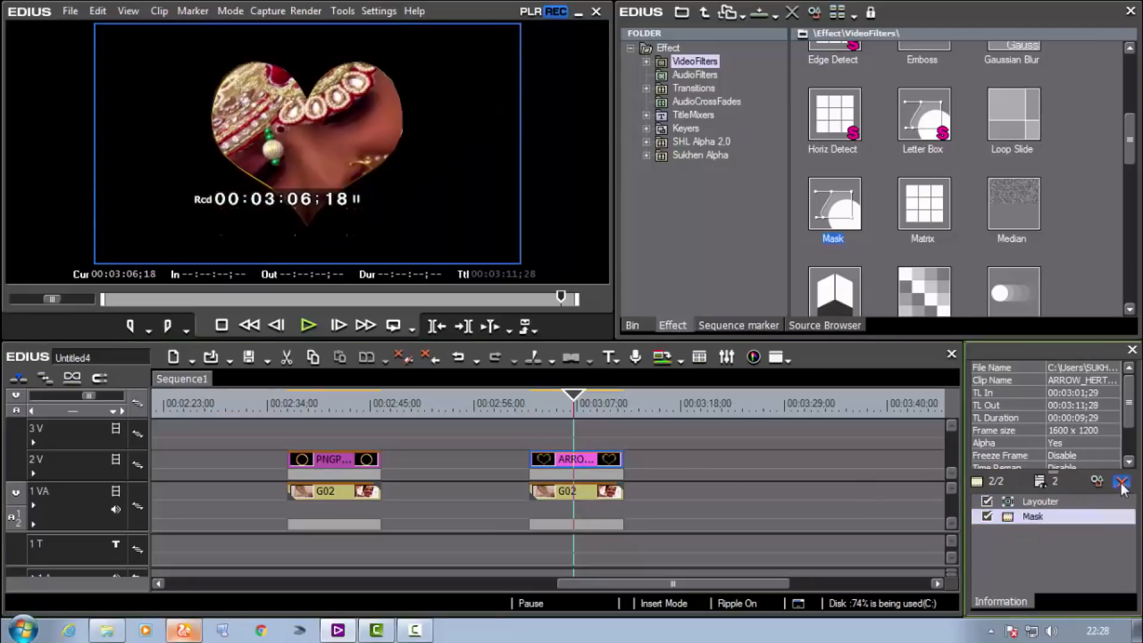
{"action": "left_click", "coordinate": [1122, 481]}
{"action": "left_click_drag", "start_coordinate": [573, 400], "coordinate": [549, 408]}
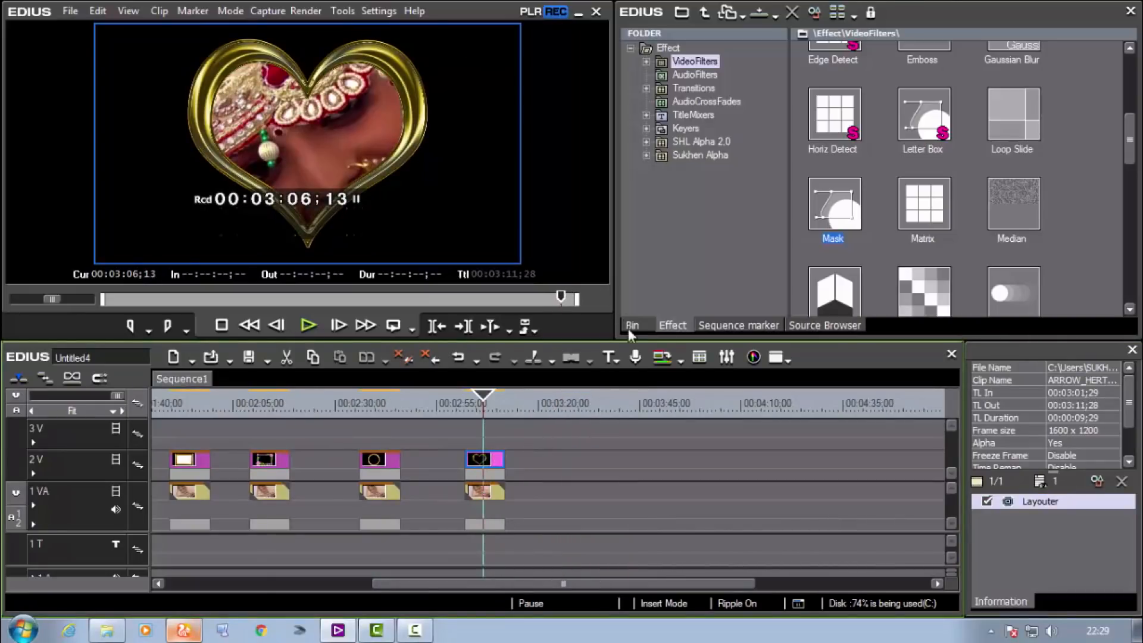
Import the Green Fields Animated Wallpaper video from the All folder and place it on 1VA after the heart frame clips.
{"action": "left_click", "coordinate": [632, 326]}
{"action": "double_click", "coordinate": [967, 268]}
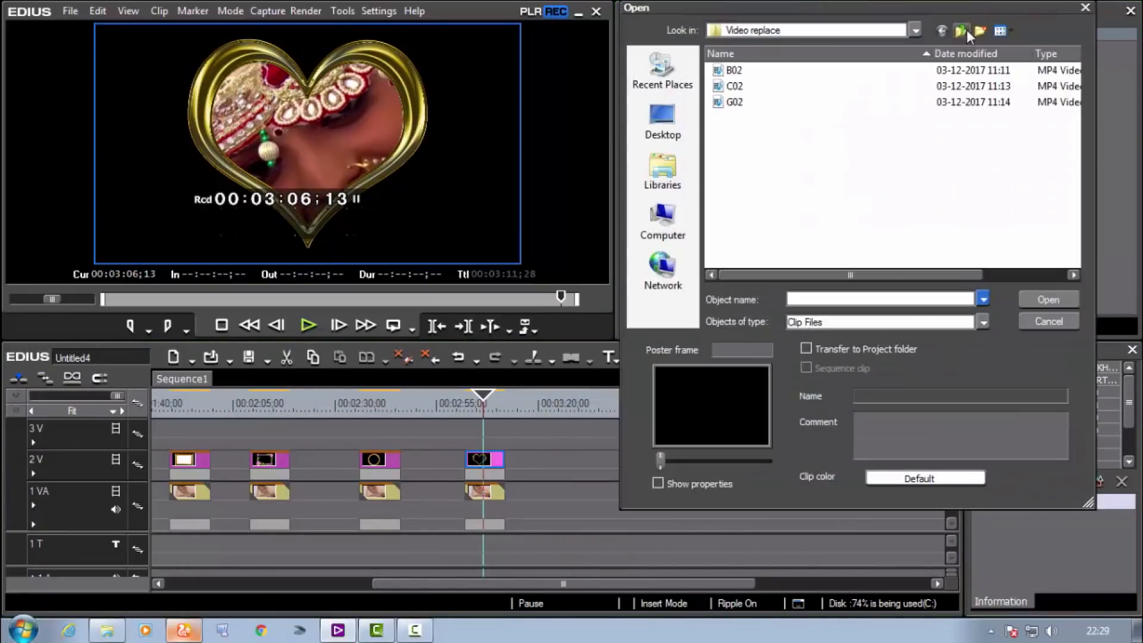
{"action": "left_click", "coordinate": [960, 31]}
{"action": "double_click", "coordinate": [768, 73]}
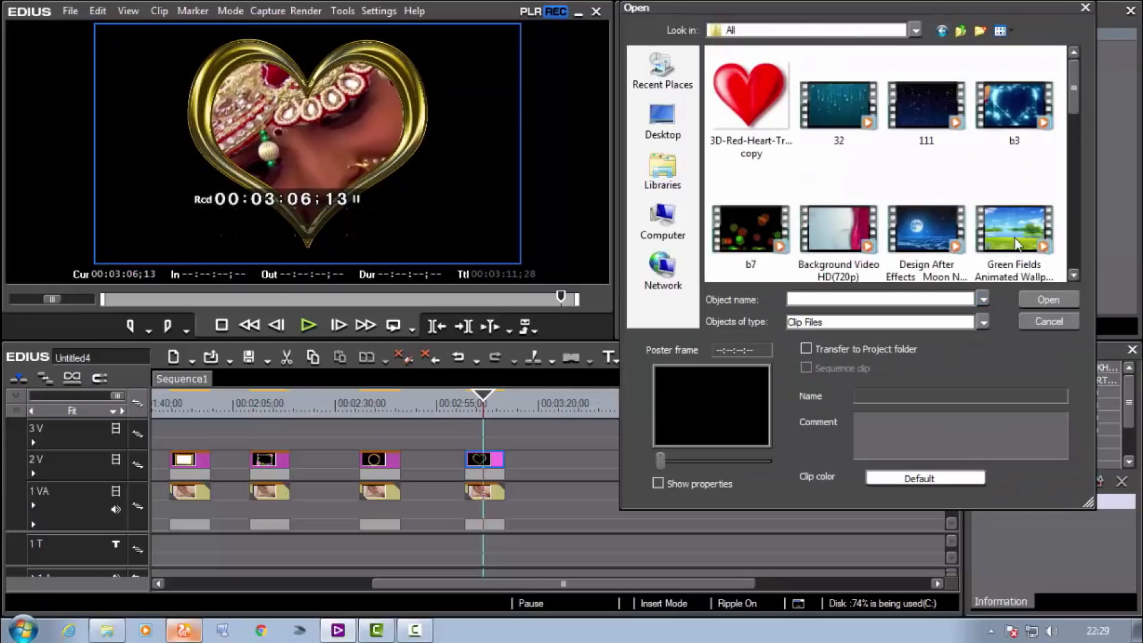
{"action": "left_click", "coordinate": [1016, 244]}
{"action": "left_click", "coordinate": [1047, 300]}
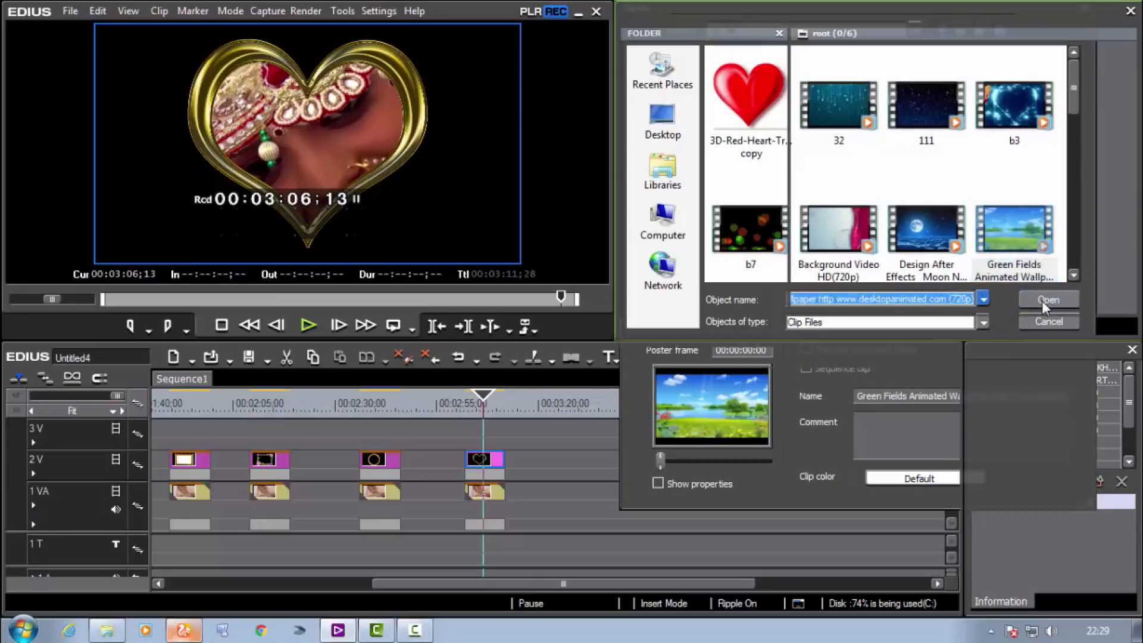
{"action": "left_click_drag", "start_coordinate": [851, 251], "coordinate": [630, 515]}
{"action": "left_click", "coordinate": [593, 411]}
Add the heart frame clip and the G02 clip beneath it to the bin as one sequence.
{"action": "left_click", "coordinate": [479, 459]}
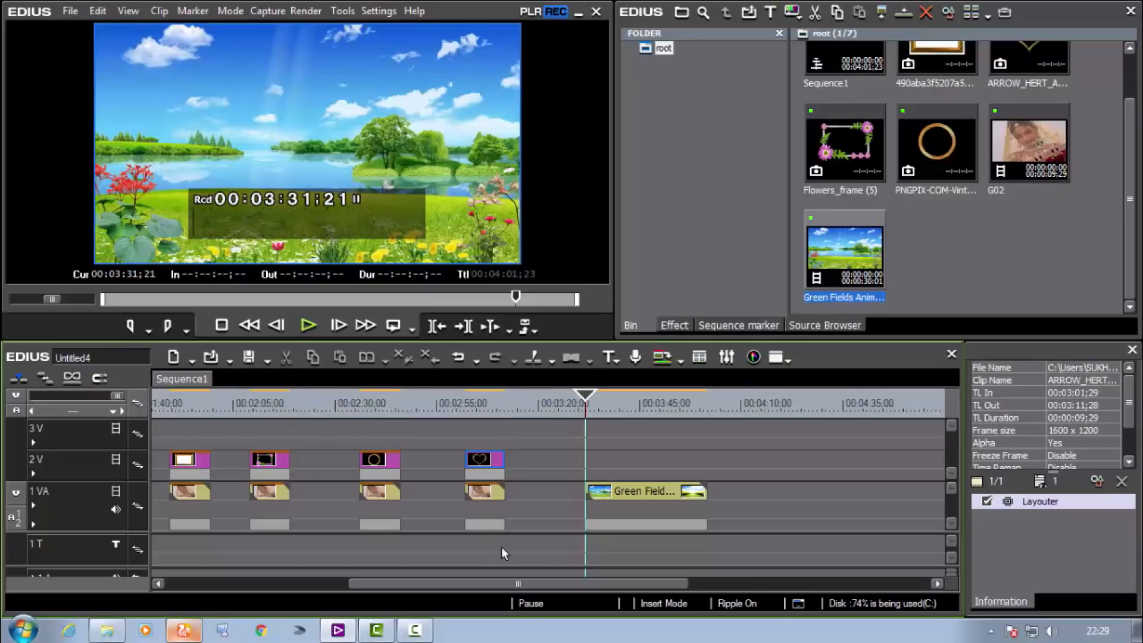
{"action": "left_click", "coordinate": [485, 495]}
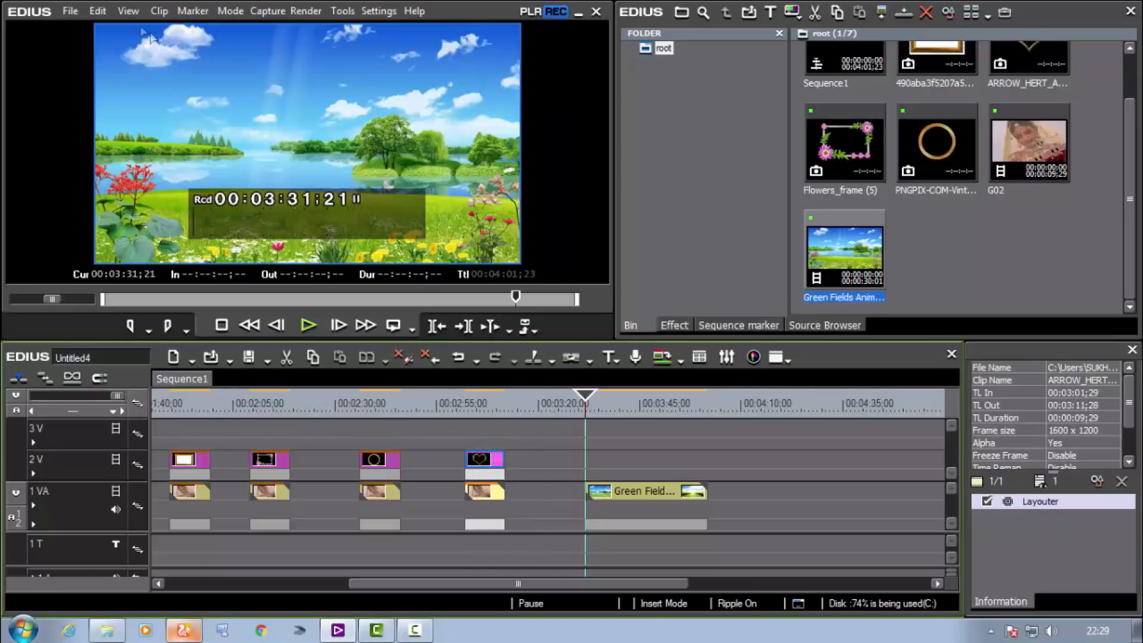
{"action": "left_click", "coordinate": [98, 13]}
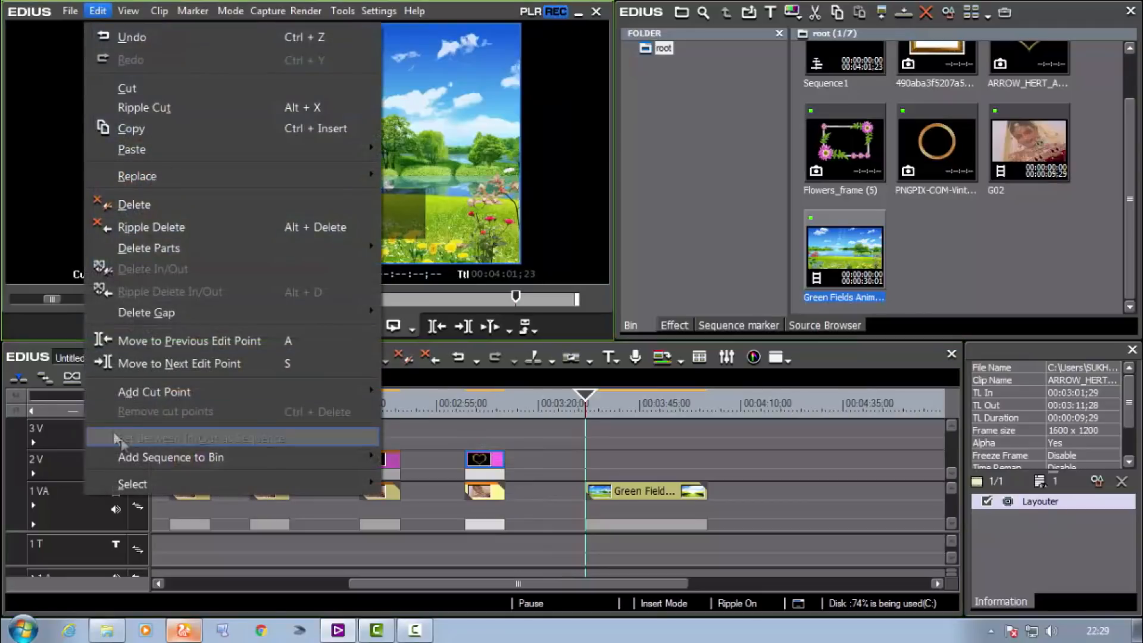
{"action": "mouse_move", "coordinate": [143, 467]}
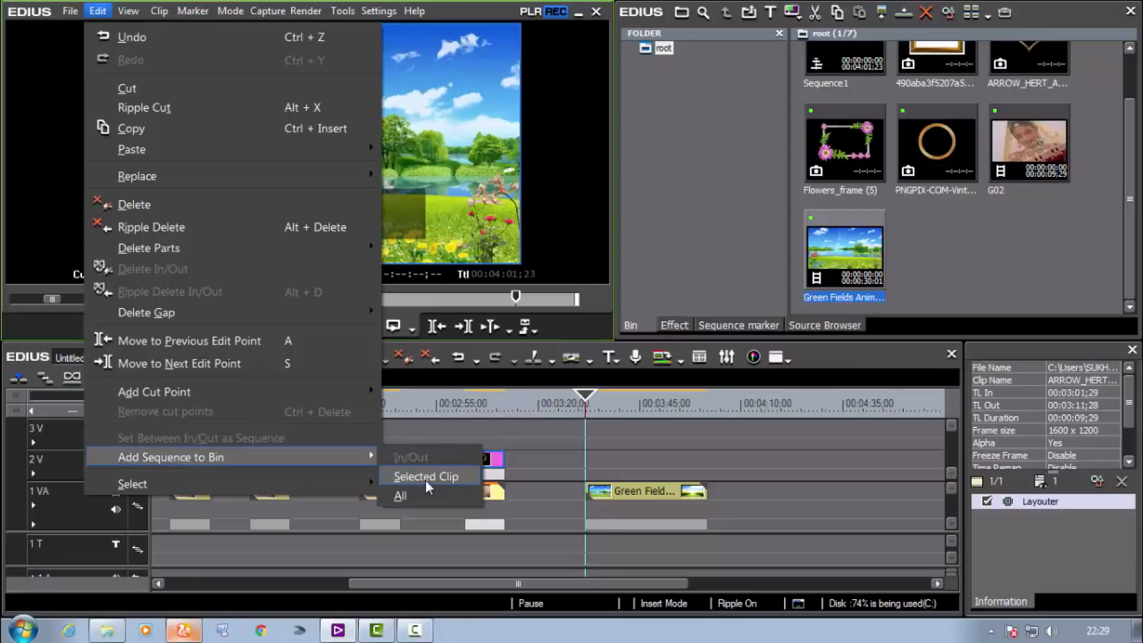
{"action": "left_click", "coordinate": [425, 479]}
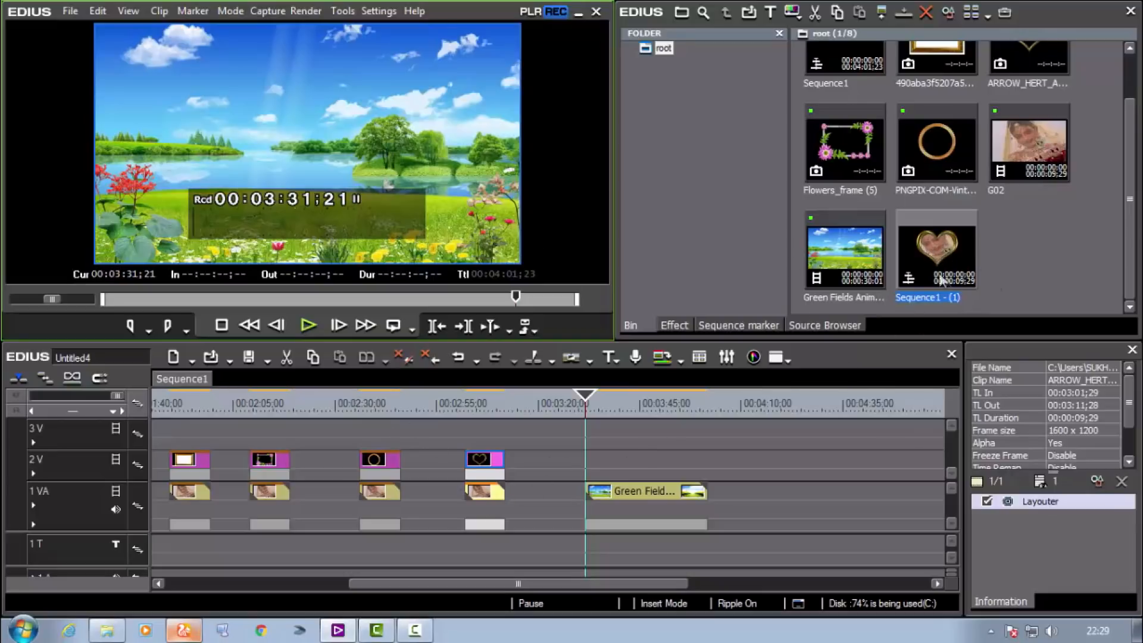
Place the Sequence1 - (1) heart sequence on 2V and align the Green Fields clip on 1VA with its start.
{"action": "left_click", "coordinate": [936, 252]}
{"action": "left_click_drag", "start_coordinate": [940, 238], "coordinate": [843, 544]}
{"action": "left_click_drag", "start_coordinate": [842, 544], "coordinate": [606, 462]}
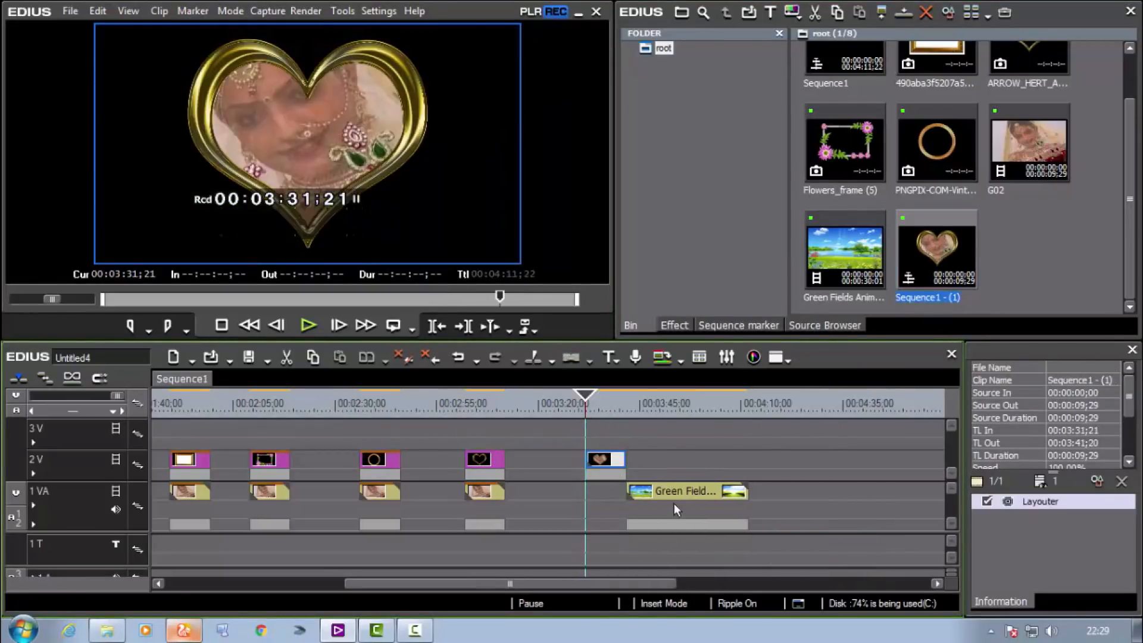
{"action": "left_click_drag", "start_coordinate": [705, 495], "coordinate": [662, 494]}
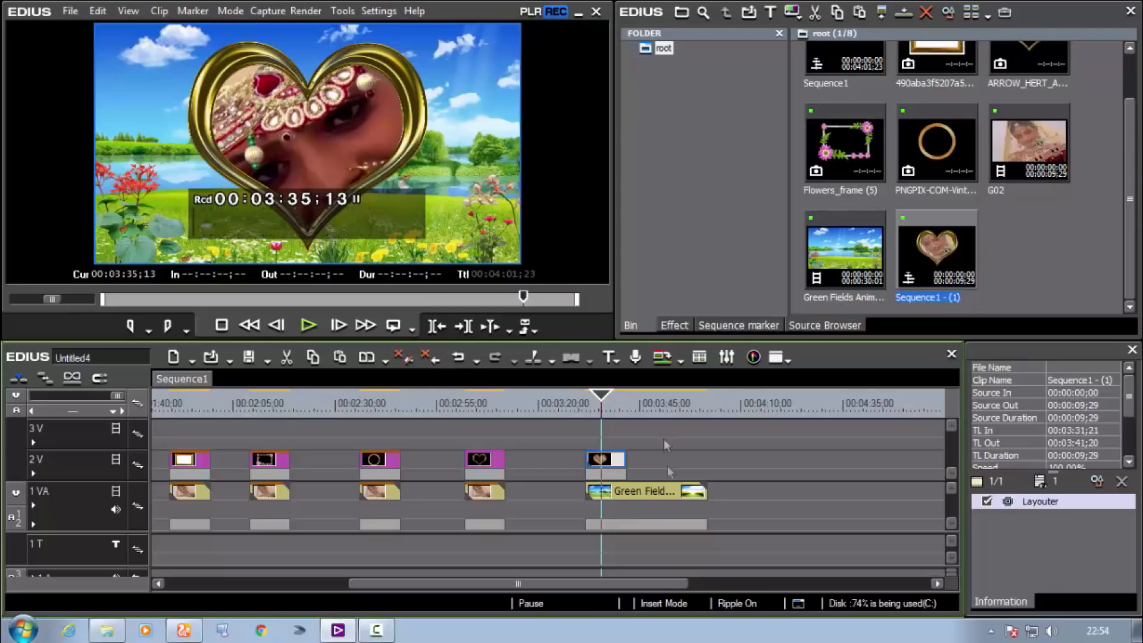
In the heart sequence's Layouter, shrink the heart, move it toward the picture's lower right and enable layout keyframes on the first frame.
{"action": "left_click", "coordinate": [1097, 482]}
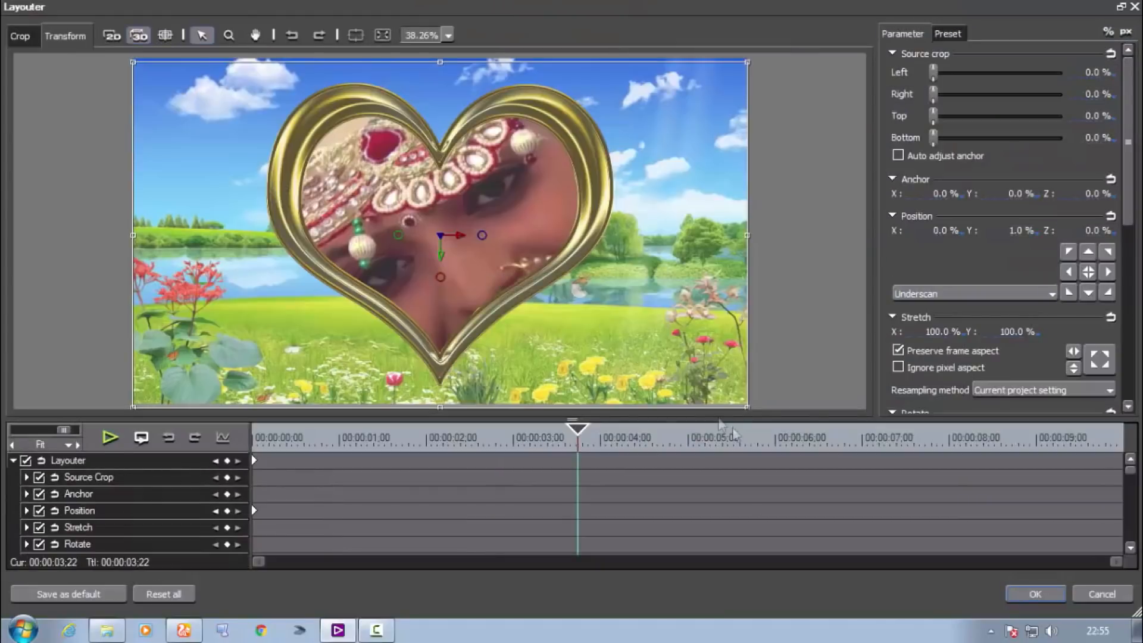
{"action": "key", "text": "Home"}
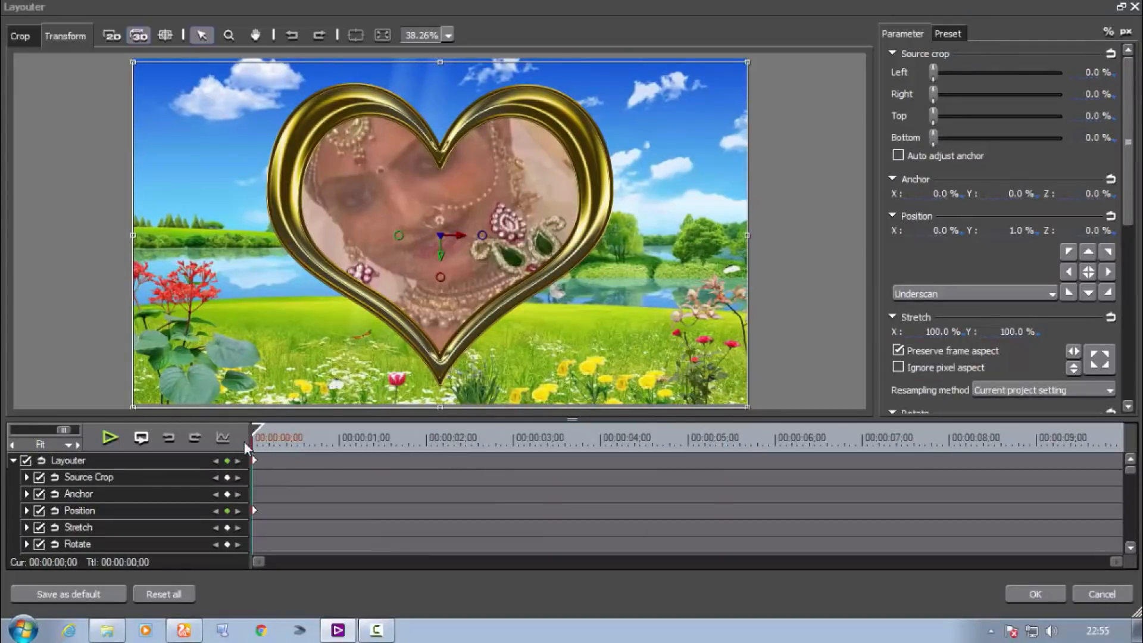
{"action": "left_click", "coordinate": [111, 35]}
{"action": "left_click", "coordinate": [615, 348]}
{"action": "left_click_drag", "start_coordinate": [748, 410], "coordinate": [582, 314]}
{"action": "left_click_drag", "start_coordinate": [467, 280], "coordinate": [643, 299]}
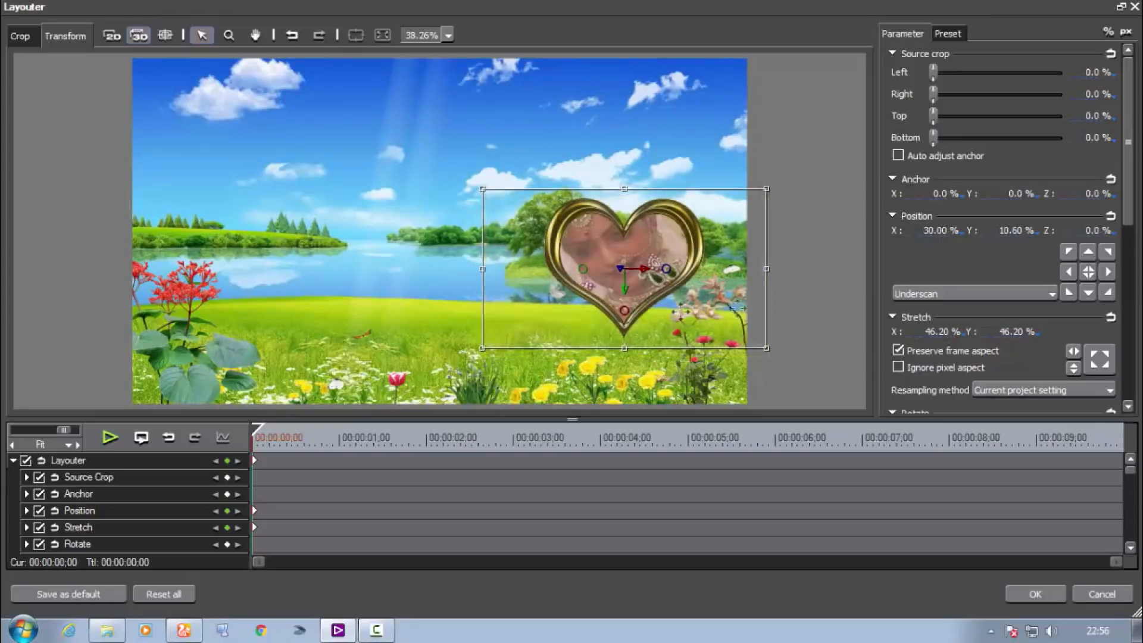
{"action": "left_click", "coordinate": [226, 460]}
{"action": "left_click", "coordinate": [227, 461]}
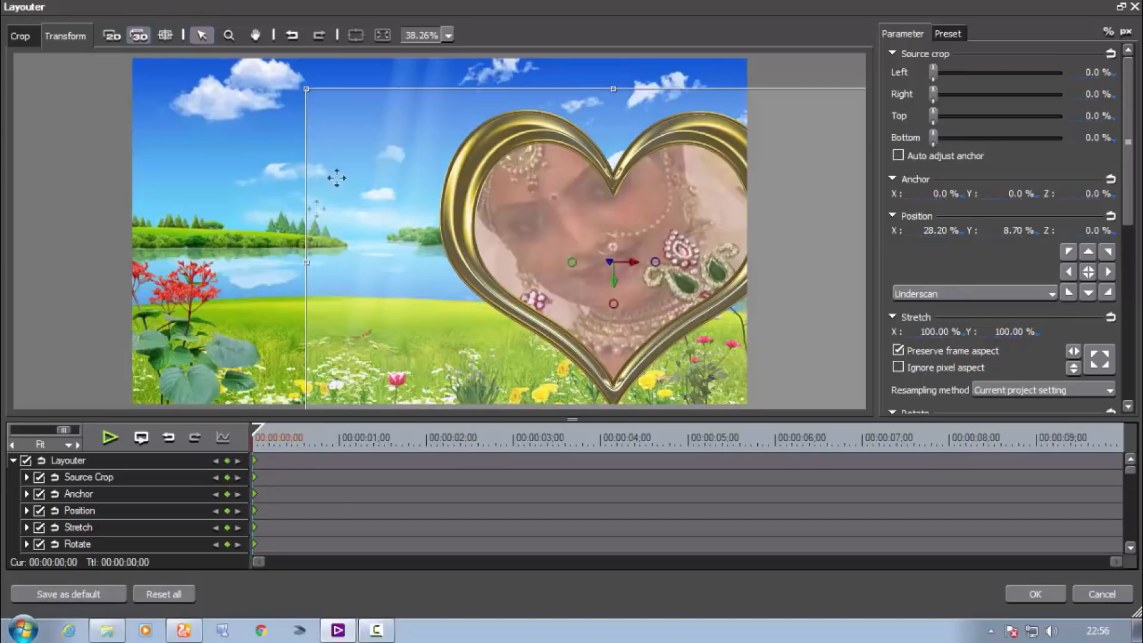
Scale the heart to about 40.70% and position it at about X 29.00%, Y 14.00% on the first frame.
{"action": "left_click_drag", "start_coordinate": [305, 87], "coordinate": [502, 198]}
{"action": "mouse_move", "coordinate": [634, 302]}
{"action": "left_mouse_down"}
{"action": "mouse_move", "coordinate": [645, 324]}
{"action": "mouse_move", "coordinate": [651, 316]}
{"action": "left_mouse_up"}
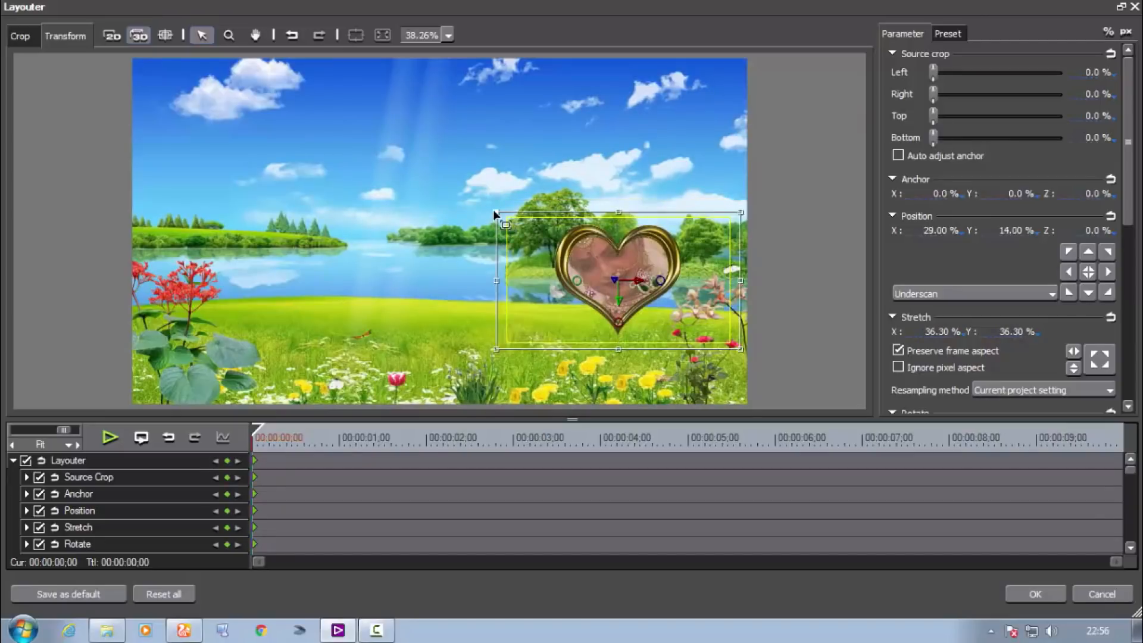
{"action": "left_click_drag", "start_coordinate": [494, 213], "coordinate": [492, 210]}
Set the heart's Y rotation to 360° on the last frame, apply the layout and play back the spin.
{"action": "left_click_drag", "start_coordinate": [267, 427], "coordinate": [870, 484]}
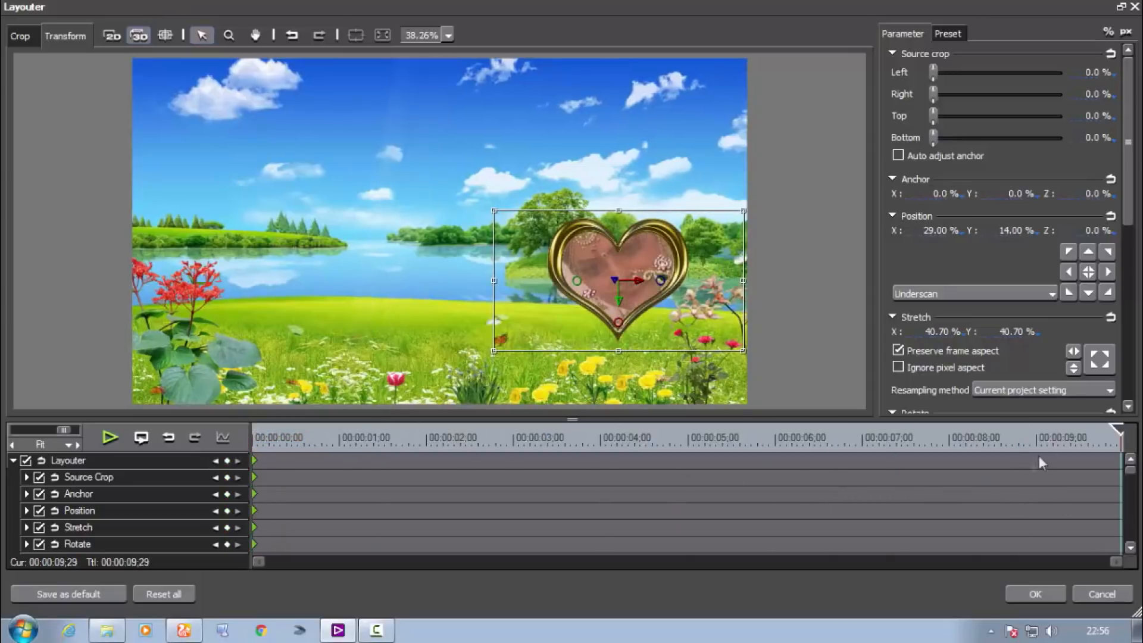
{"action": "left_click_drag", "start_coordinate": [1127, 213], "coordinate": [1127, 353]}
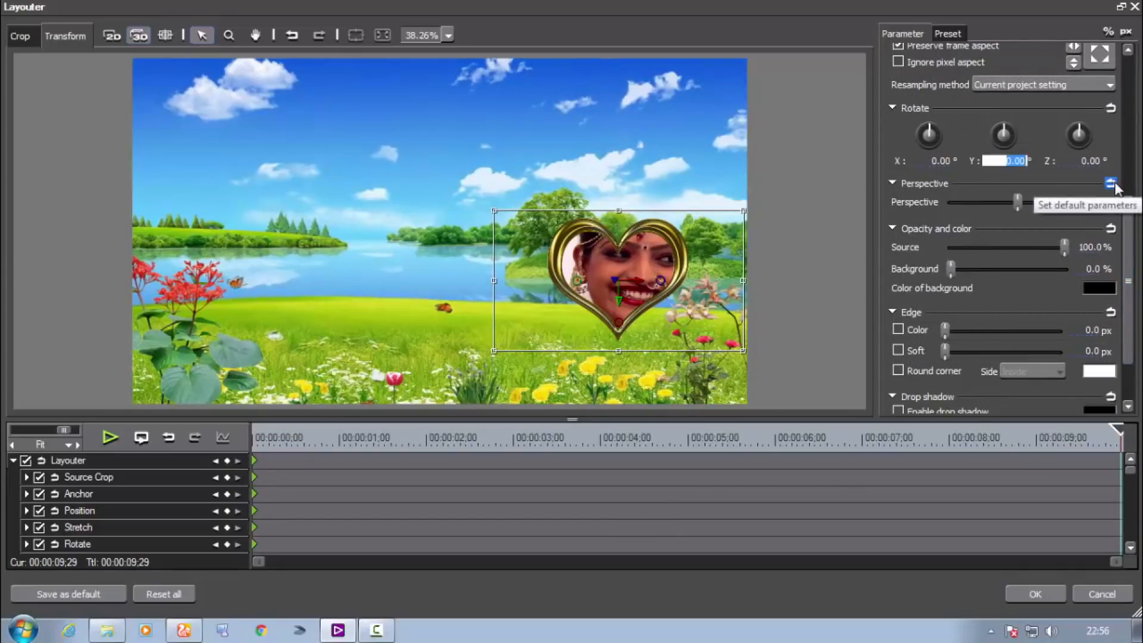
{"action": "type", "text": "360"}
{"action": "left_click_drag", "start_coordinate": [1101, 439], "coordinate": [1101, 515]}
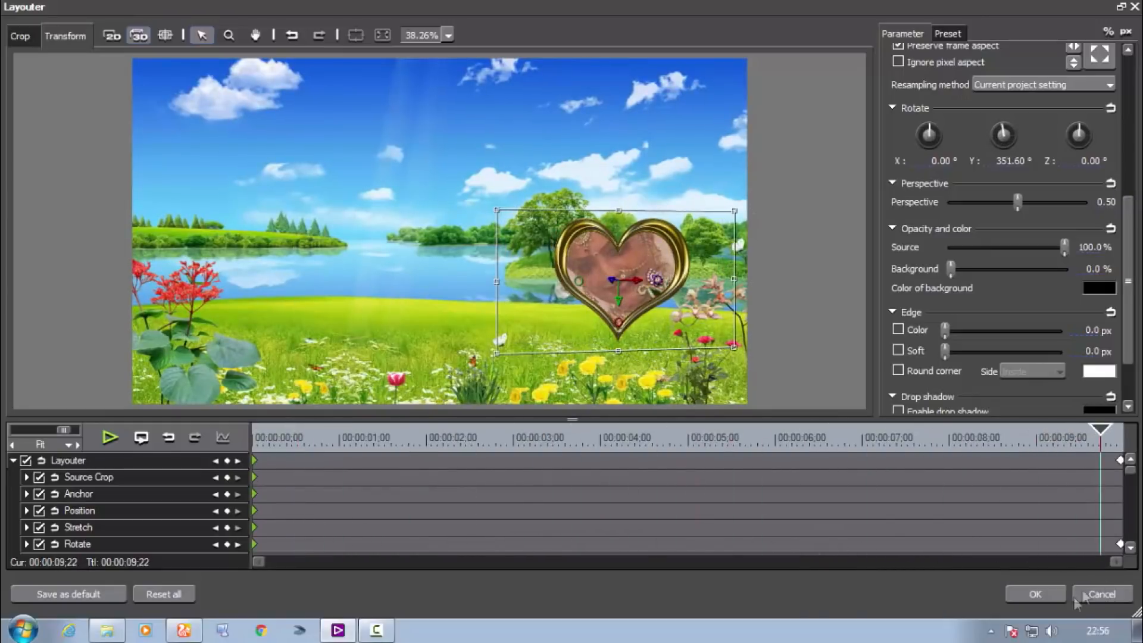
{"action": "left_click", "coordinate": [1036, 595]}
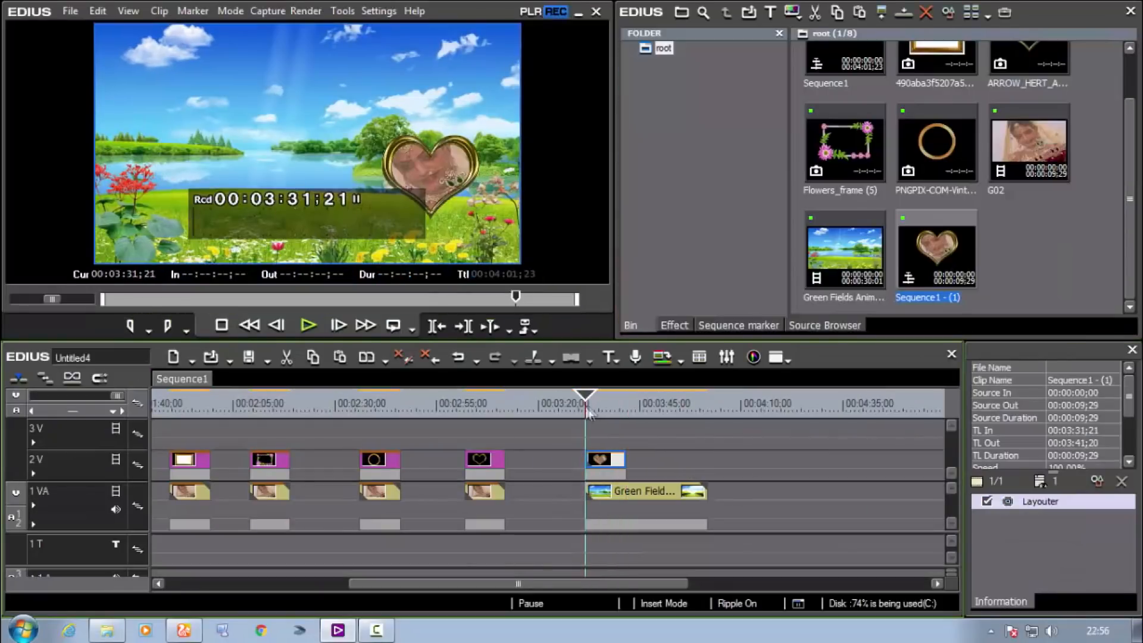
{"action": "left_click", "coordinate": [309, 326]}
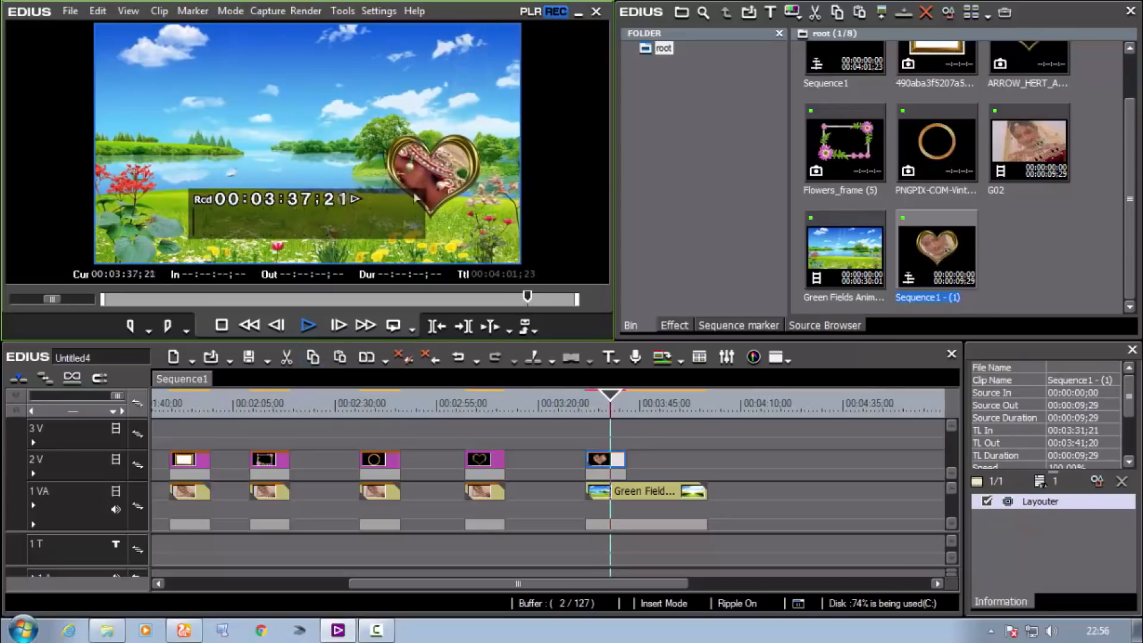
{"action": "left_click", "coordinate": [308, 324]}
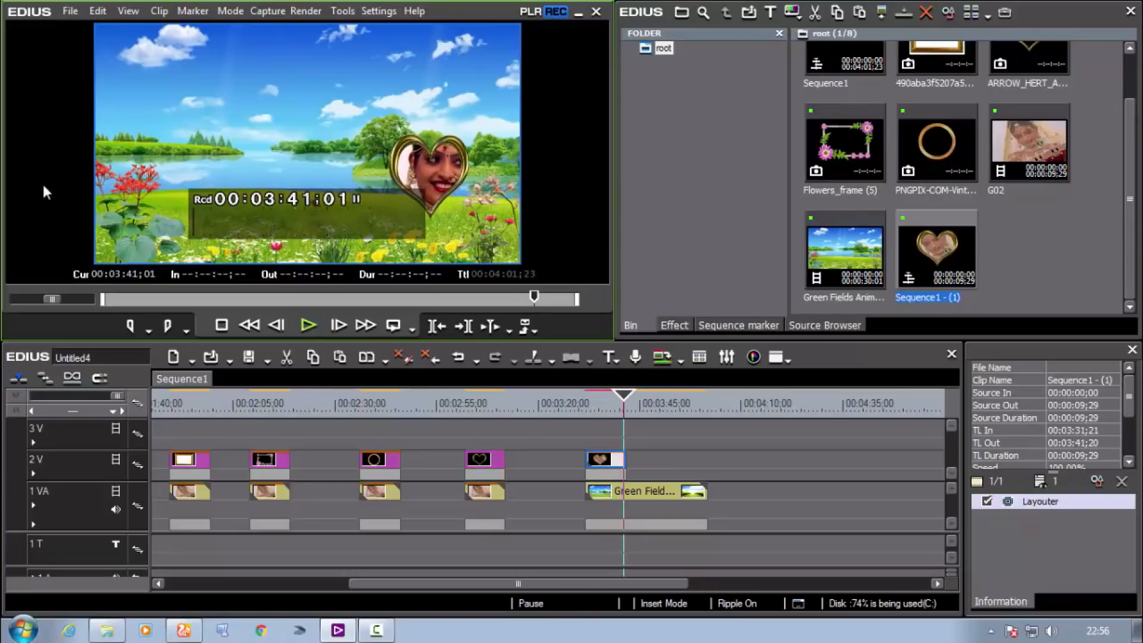
Copy the heart sequence clip from 2V and paste it on 3V, aligned directly above the original.
{"action": "right_click", "coordinate": [602, 463]}
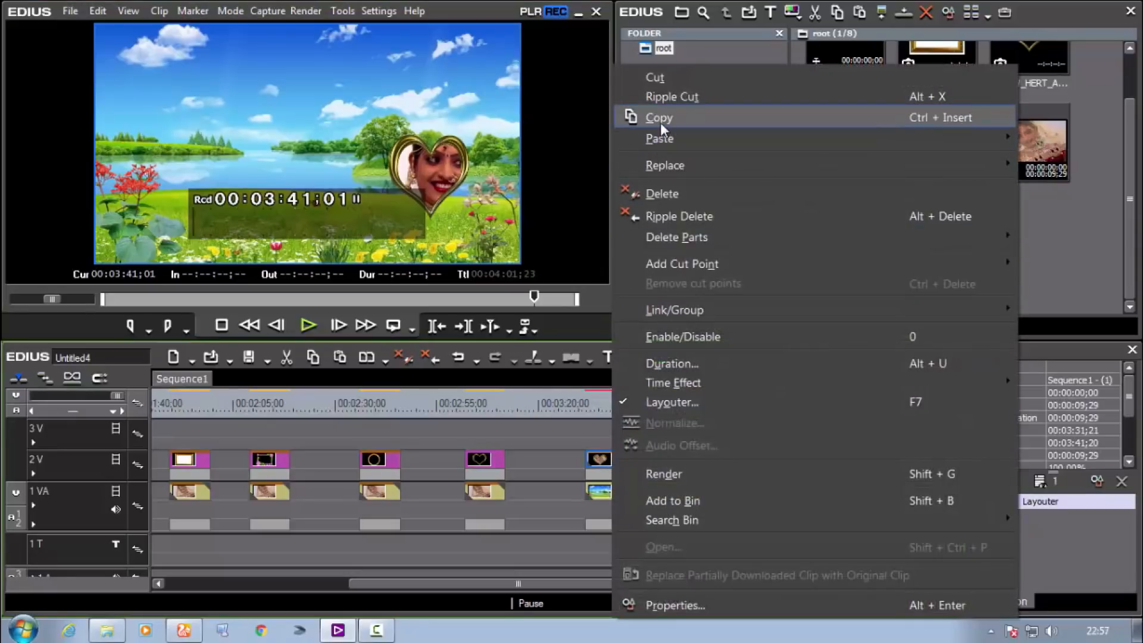
{"action": "left_click", "coordinate": [659, 118]}
{"action": "left_click", "coordinate": [717, 403]}
{"action": "right_click", "coordinate": [738, 432]}
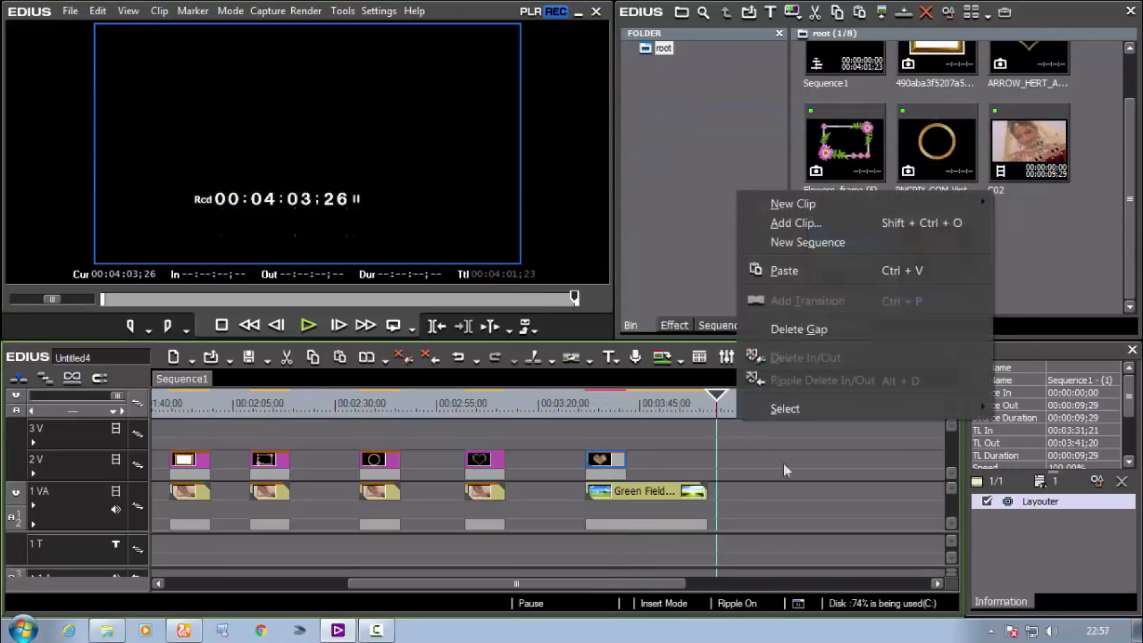
{"action": "left_click", "coordinate": [780, 273]}
{"action": "left_click_drag", "start_coordinate": [742, 432], "coordinate": [609, 432]}
In the 3V copy's Layouter, move the heart to about X -29.10%, Y 16.00% on the first frame and apply it.
{"action": "left_click", "coordinate": [585, 404]}
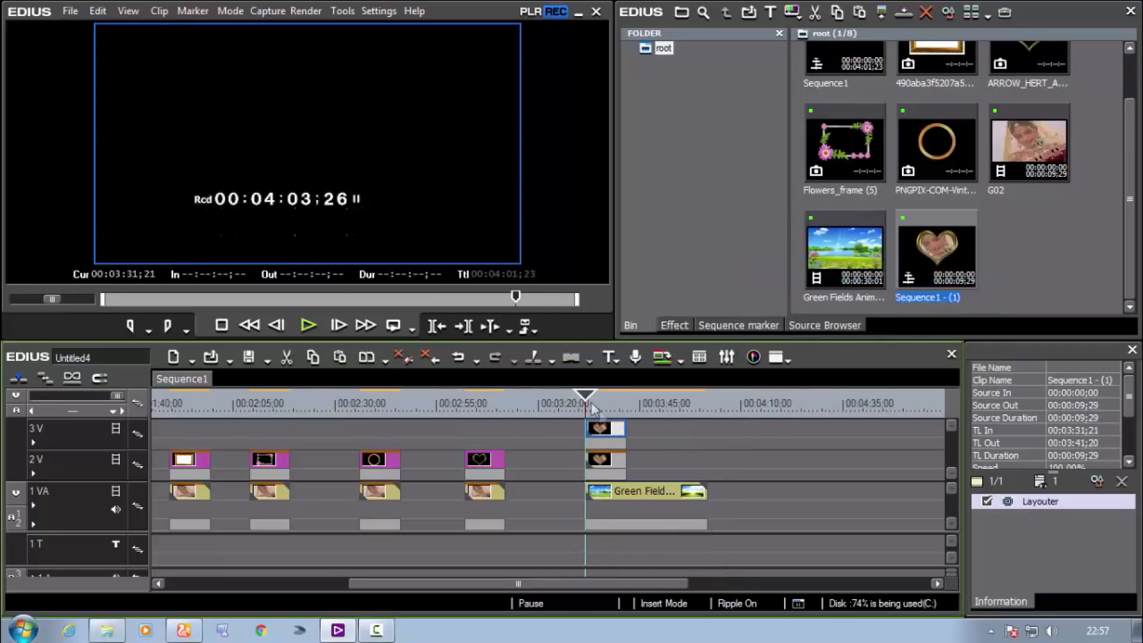
{"action": "left_click", "coordinate": [1095, 482]}
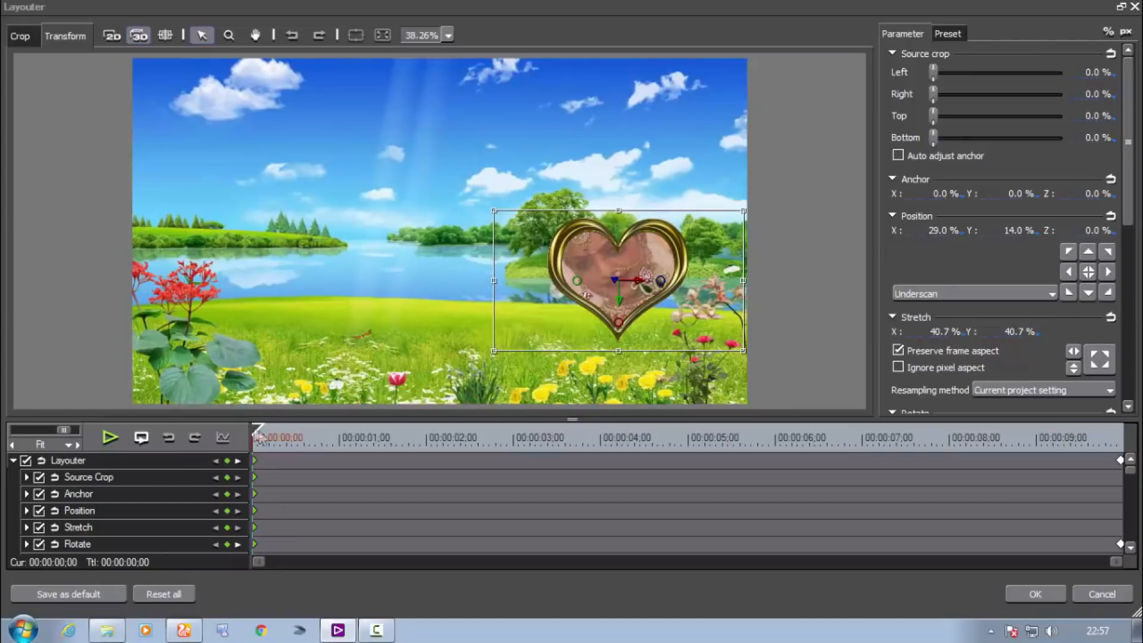
{"action": "left_click_drag", "start_coordinate": [673, 316], "coordinate": [317, 325]}
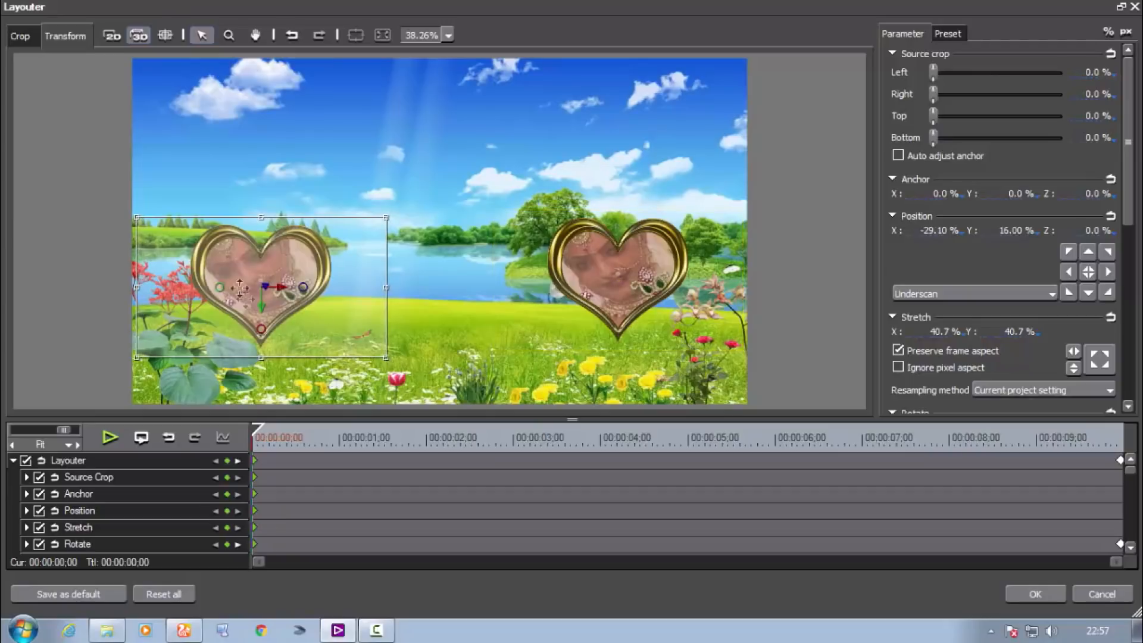
{"action": "left_click_drag", "start_coordinate": [262, 431], "coordinate": [1075, 614]}
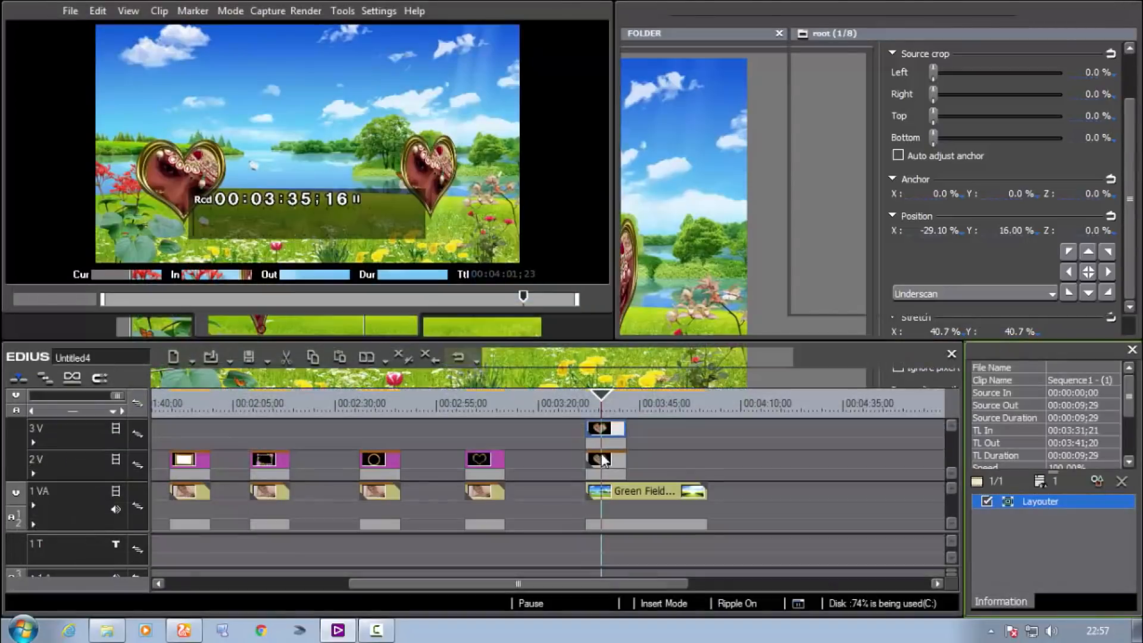
Play the timeline from the start of the Green Fields clip to check both rotating hearts.
{"action": "left_click_drag", "start_coordinate": [598, 402], "coordinate": [586, 398]}
{"action": "left_click", "coordinate": [307, 325]}
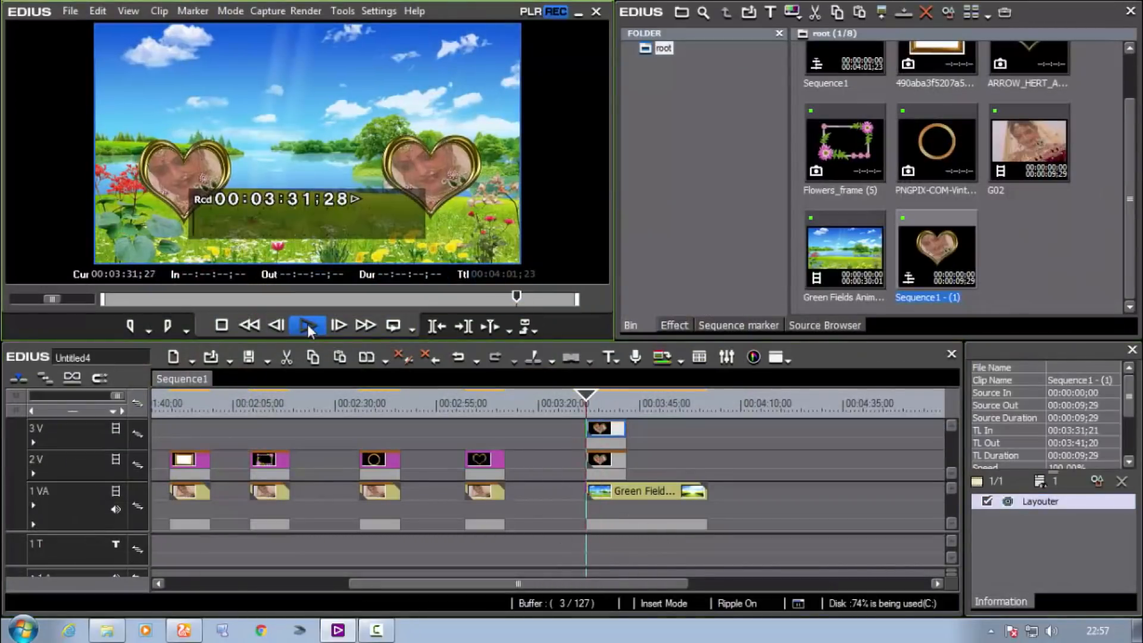
{"action": "key", "text": "space"}
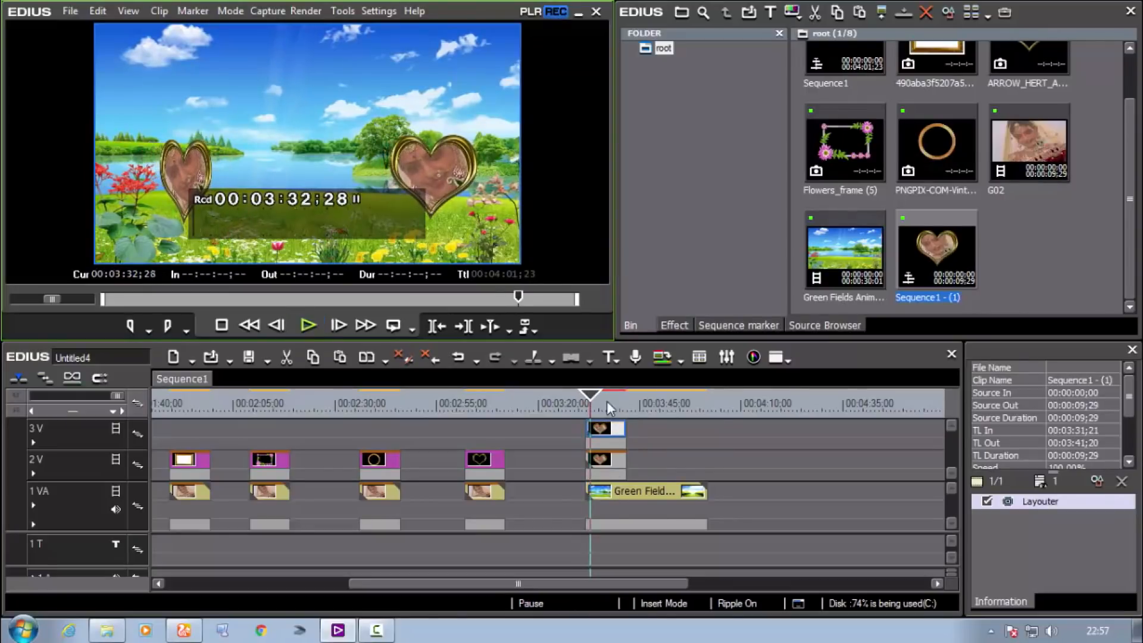
{"action": "mouse_move", "coordinate": [594, 399]}
{"action": "left_mouse_down"}
{"action": "mouse_move", "coordinate": [616, 398]}
{"action": "mouse_move", "coordinate": [584, 394]}
{"action": "mouse_move", "coordinate": [600, 400]}
{"action": "left_mouse_up"}
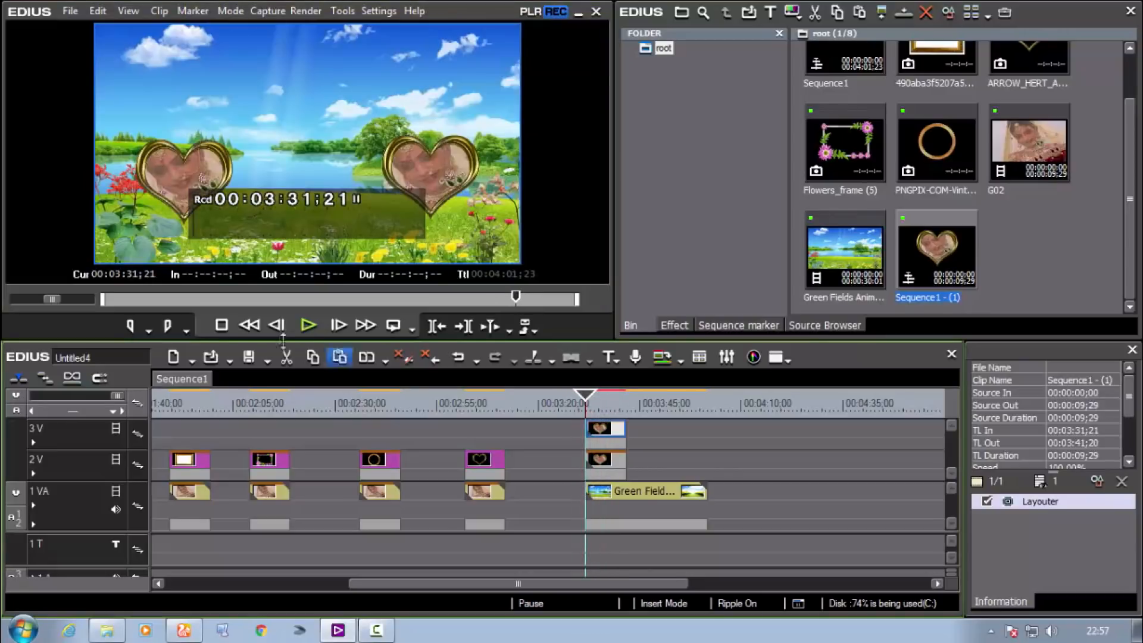
{"action": "left_click", "coordinate": [308, 323]}
{"action": "left_click", "coordinate": [308, 324]}
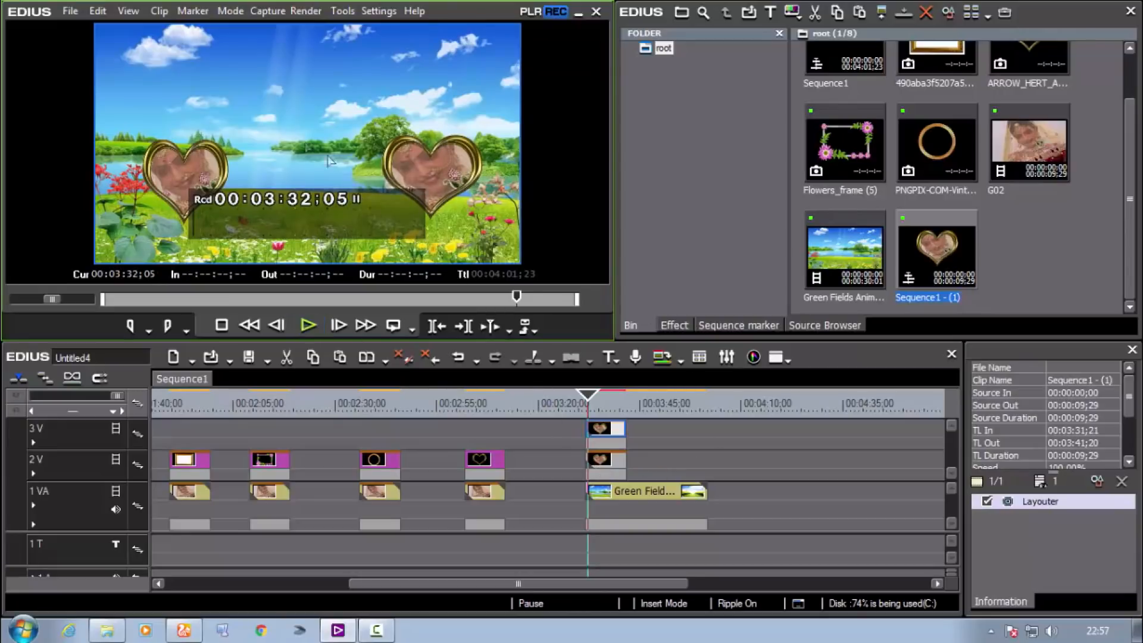
Copy the heart sequence clip on 3V and add one video track above that track.
{"action": "right_click", "coordinate": [606, 427]}
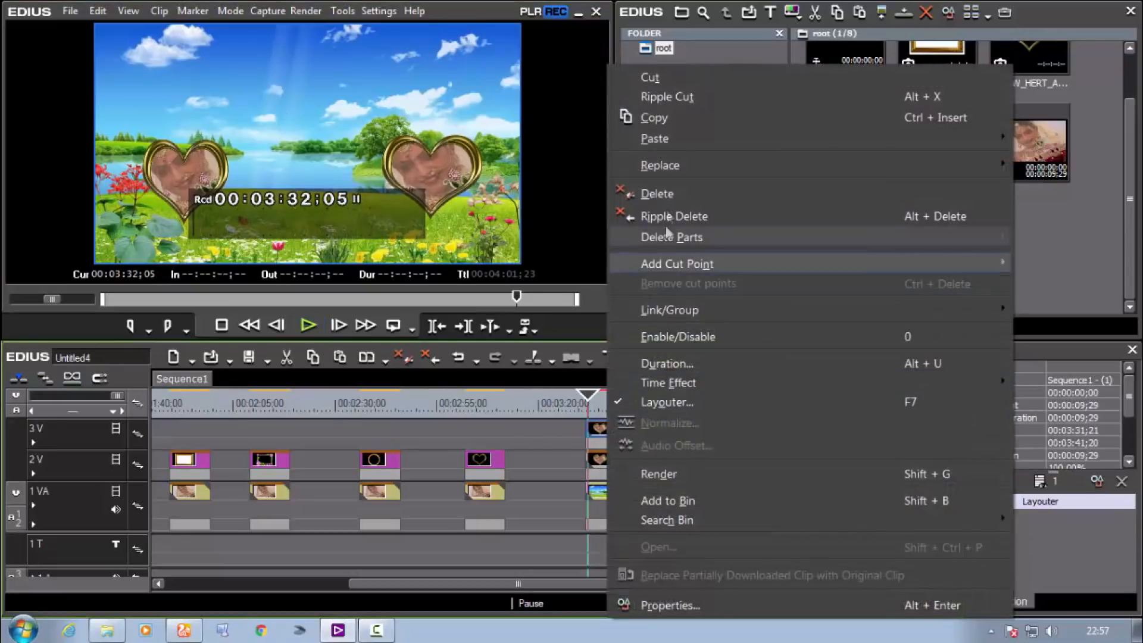
{"action": "left_click", "coordinate": [653, 122]}
{"action": "left_click", "coordinate": [737, 408]}
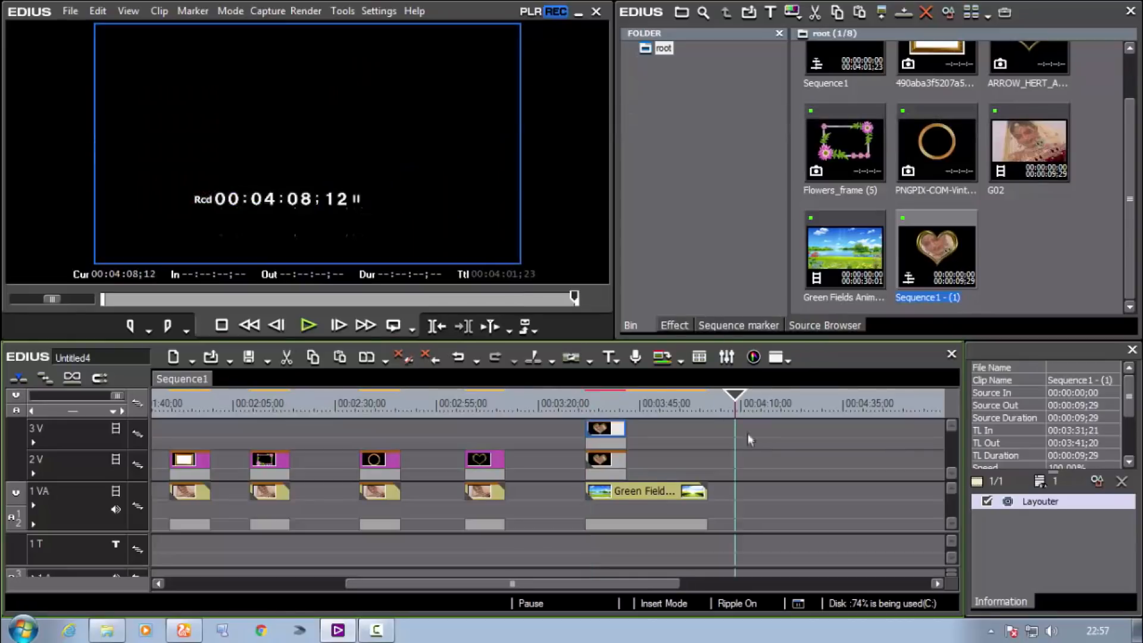
{"action": "right_click", "coordinate": [76, 438]}
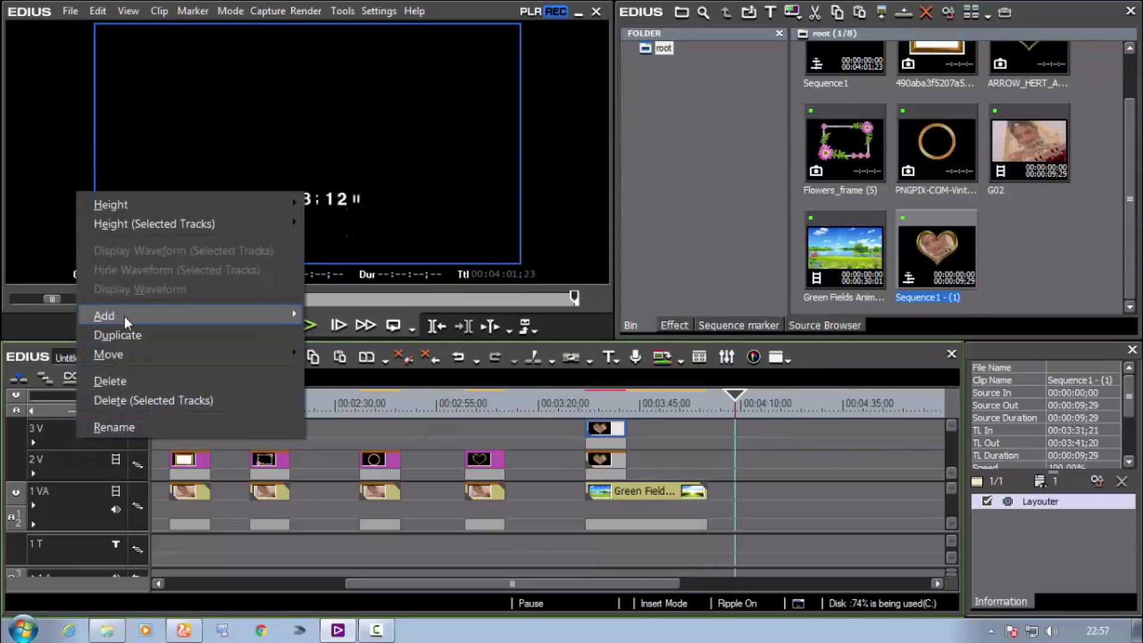
{"action": "mouse_move", "coordinate": [124, 316]}
{"action": "left_click", "coordinate": [355, 335]}
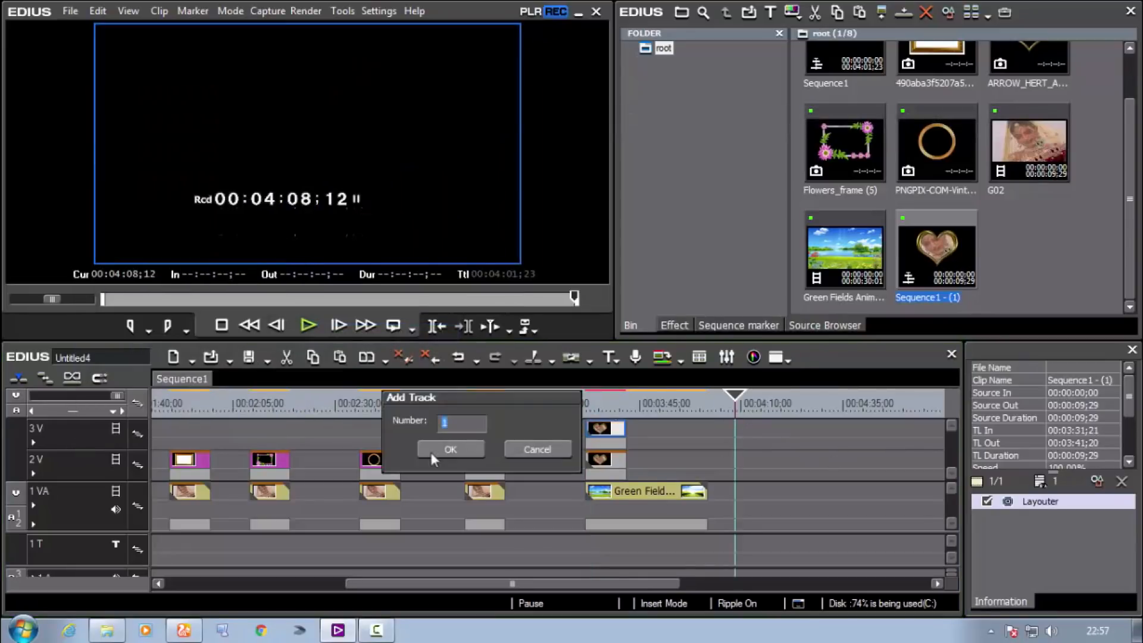
{"action": "left_click", "coordinate": [431, 452]}
Paste the copied heart sequence clip on 4V and align it above the other heart clips.
{"action": "right_click", "coordinate": [751, 427]}
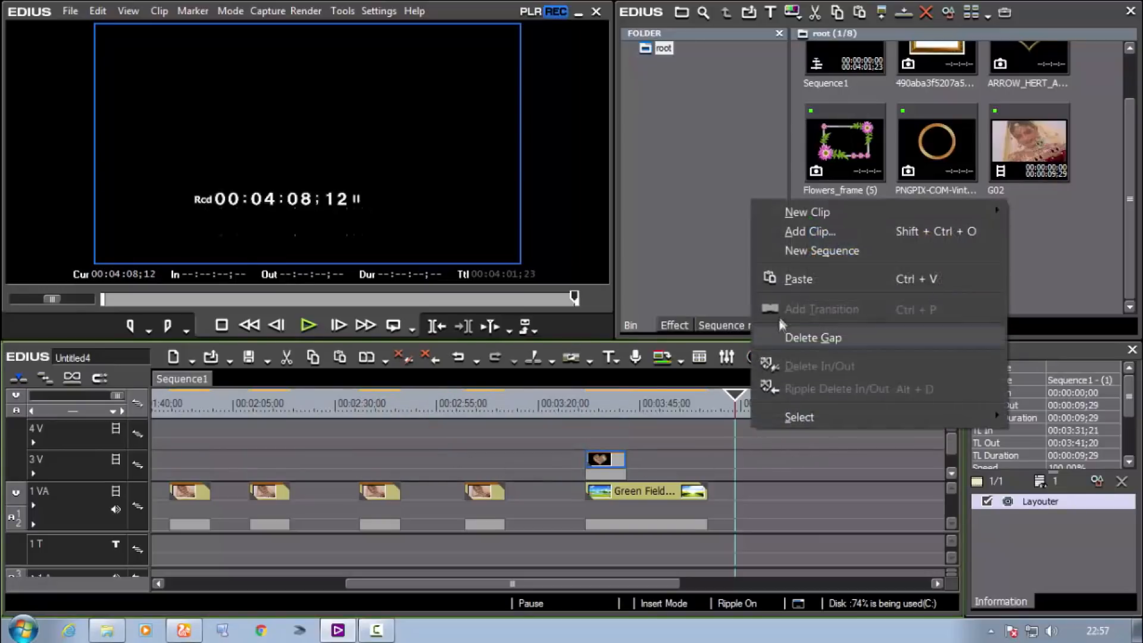
{"action": "left_click", "coordinate": [791, 280]}
{"action": "left_click_drag", "start_coordinate": [673, 433], "coordinate": [612, 426]}
In the 4V copy's Layouter, move the heart to about X -0.50%, Y -27.80% on the first frame, apply it and play the result.
{"action": "left_click", "coordinate": [1097, 482]}
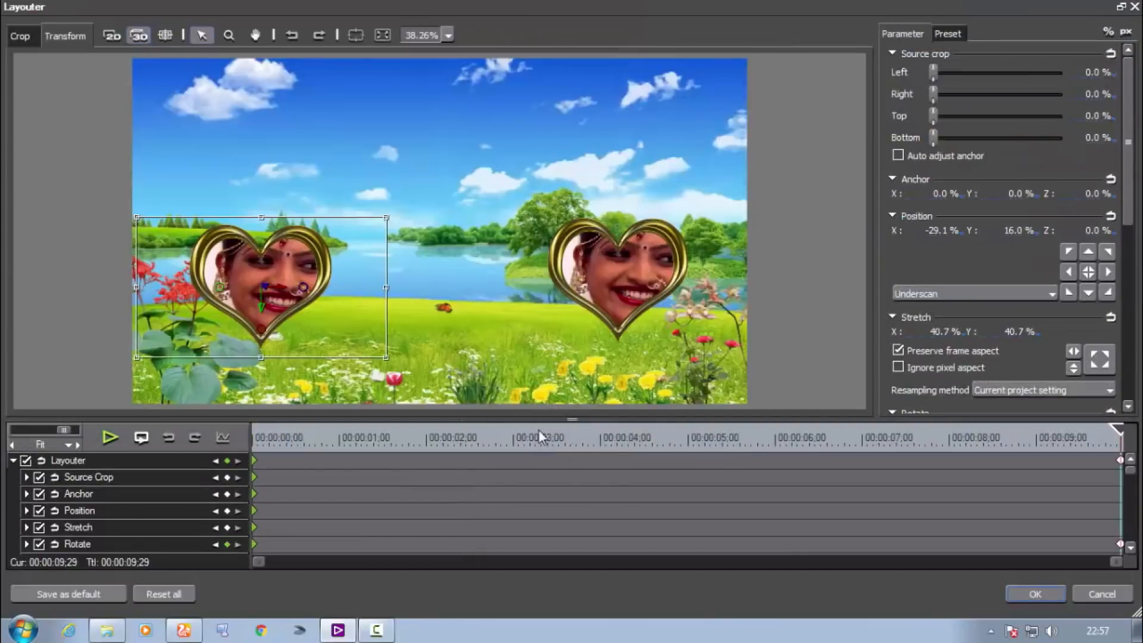
{"action": "left_click_drag", "start_coordinate": [538, 435], "coordinate": [232, 444]}
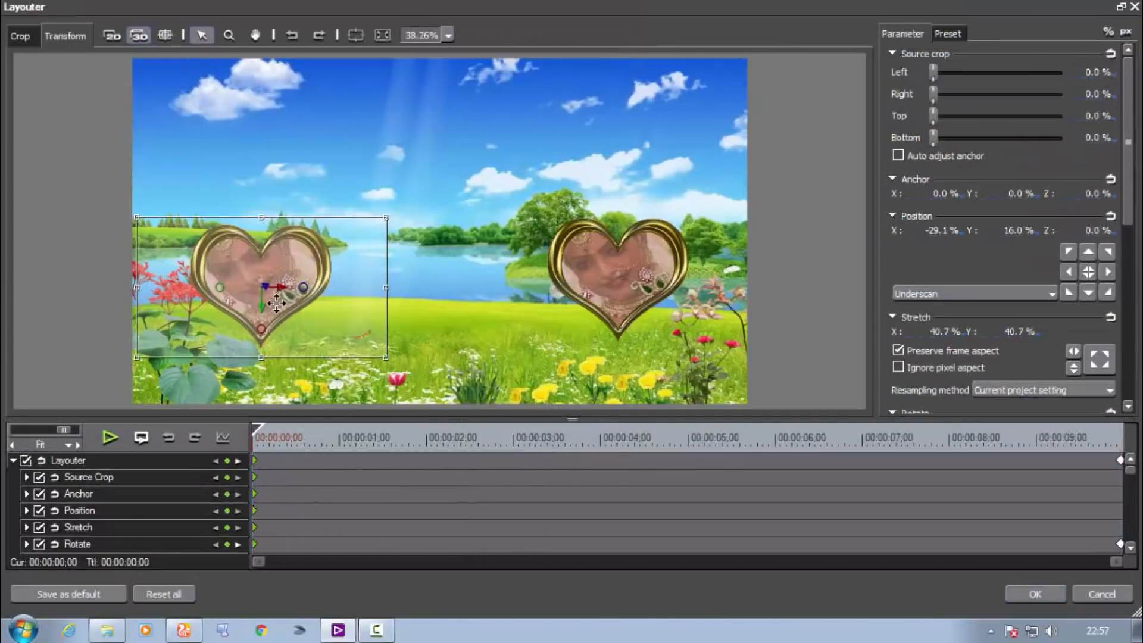
{"action": "left_click_drag", "start_coordinate": [266, 428], "coordinate": [191, 462]}
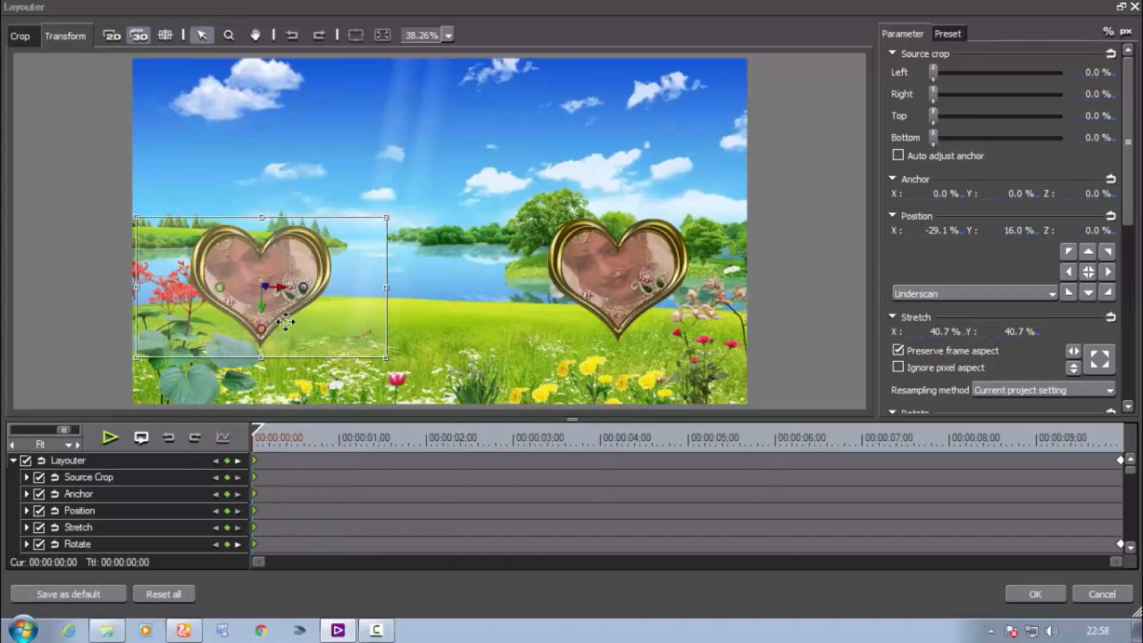
{"action": "left_click_drag", "start_coordinate": [281, 315], "coordinate": [457, 165]}
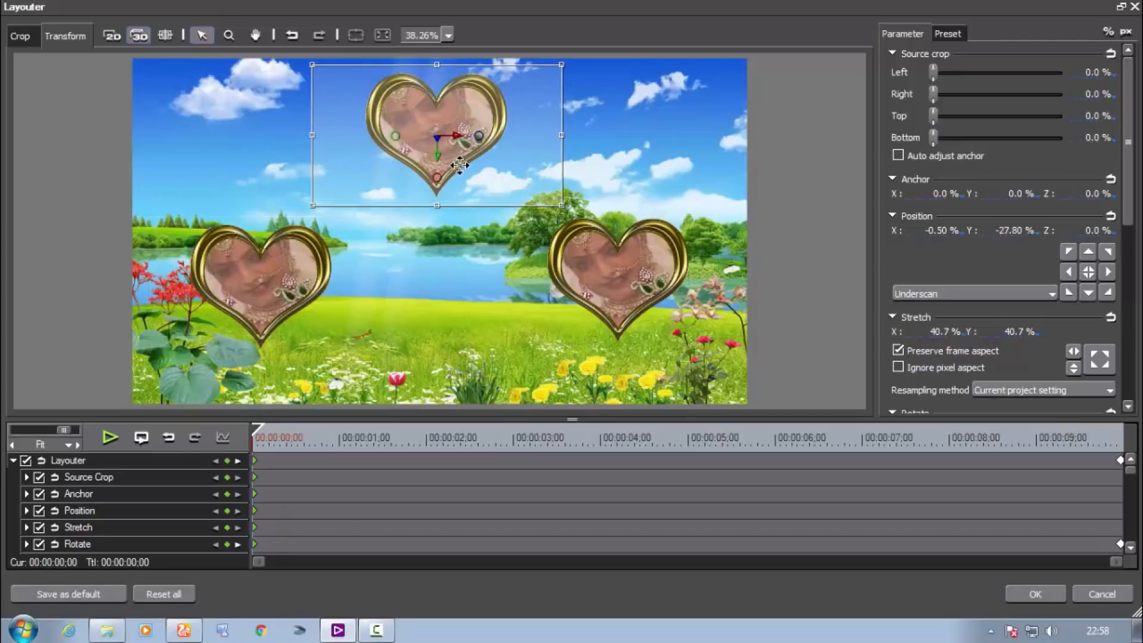
{"action": "left_click_drag", "start_coordinate": [258, 430], "coordinate": [232, 494]}
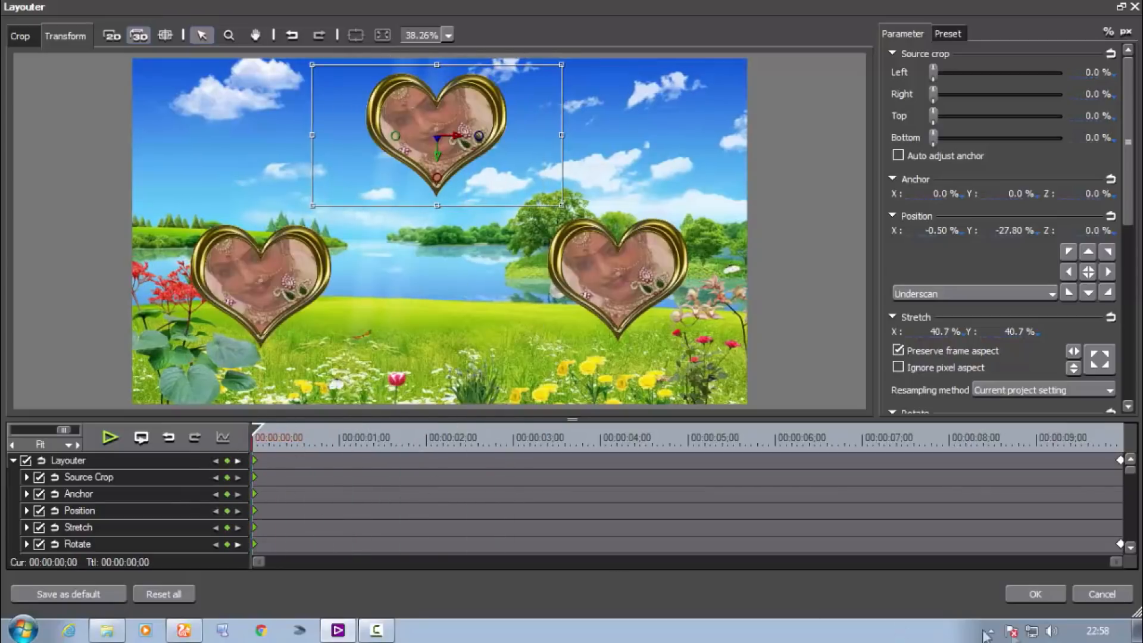
{"action": "left_click", "coordinate": [1039, 594]}
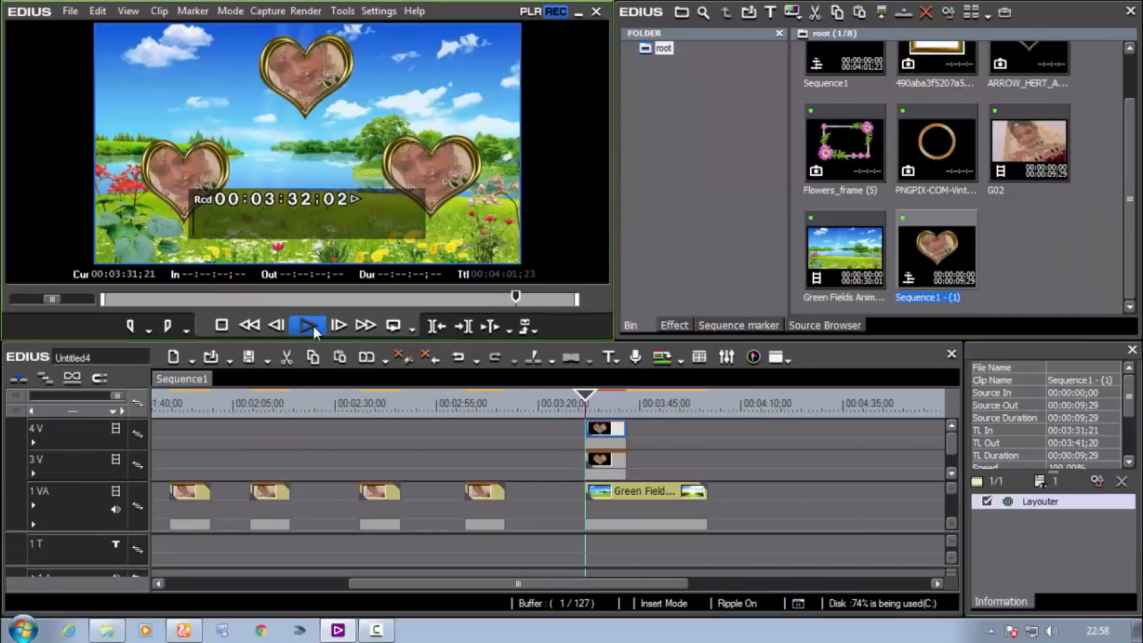
{"action": "left_click", "coordinate": [313, 326]}
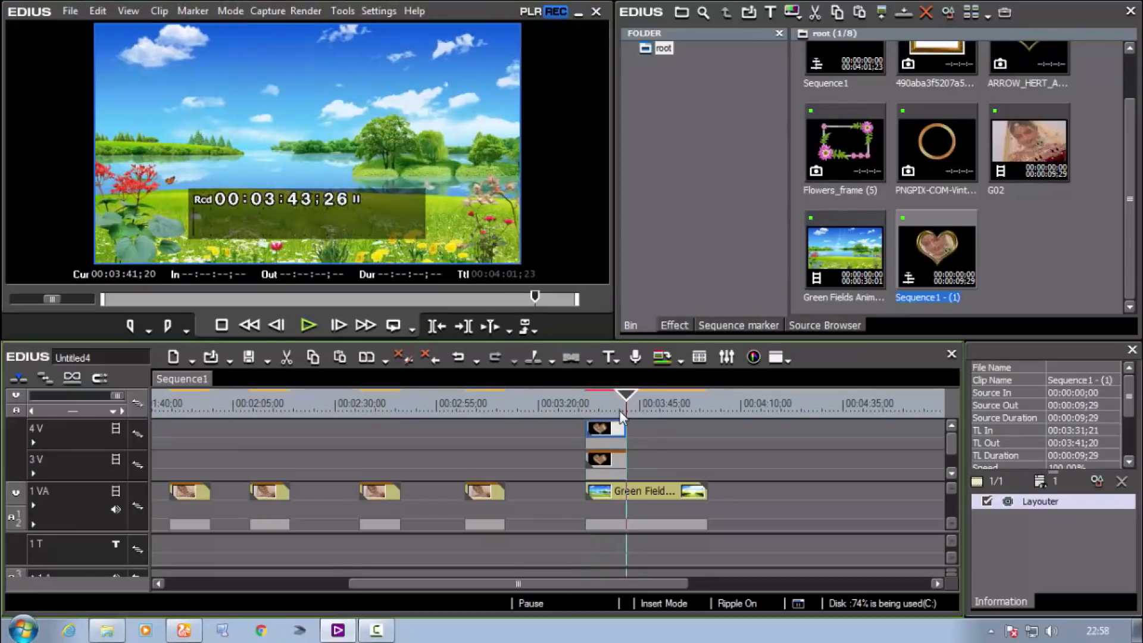
Split the Green Fields clip at the end of the heart clips and delete the remainder after the cut.
{"action": "left_click", "coordinate": [640, 493]}
{"action": "left_click", "coordinate": [532, 358]}
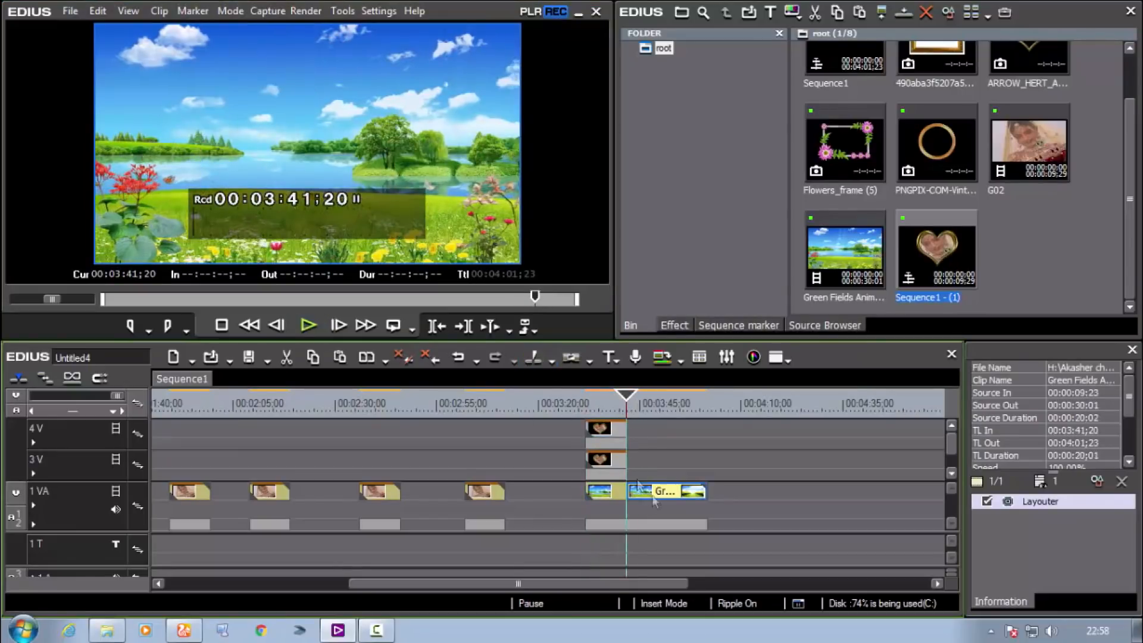
{"action": "right_click", "coordinate": [636, 487]}
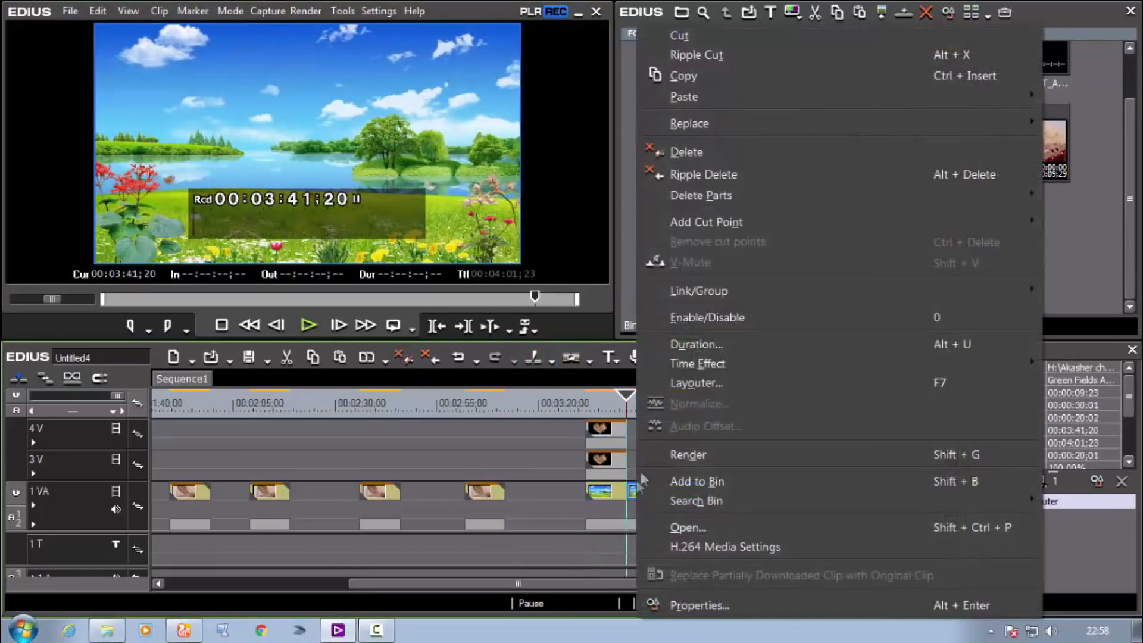
{"action": "left_click", "coordinate": [697, 149]}
Return to the start of the Green Fields clip and render the timeline.
{"action": "left_click_drag", "start_coordinate": [629, 400], "coordinate": [585, 398]}
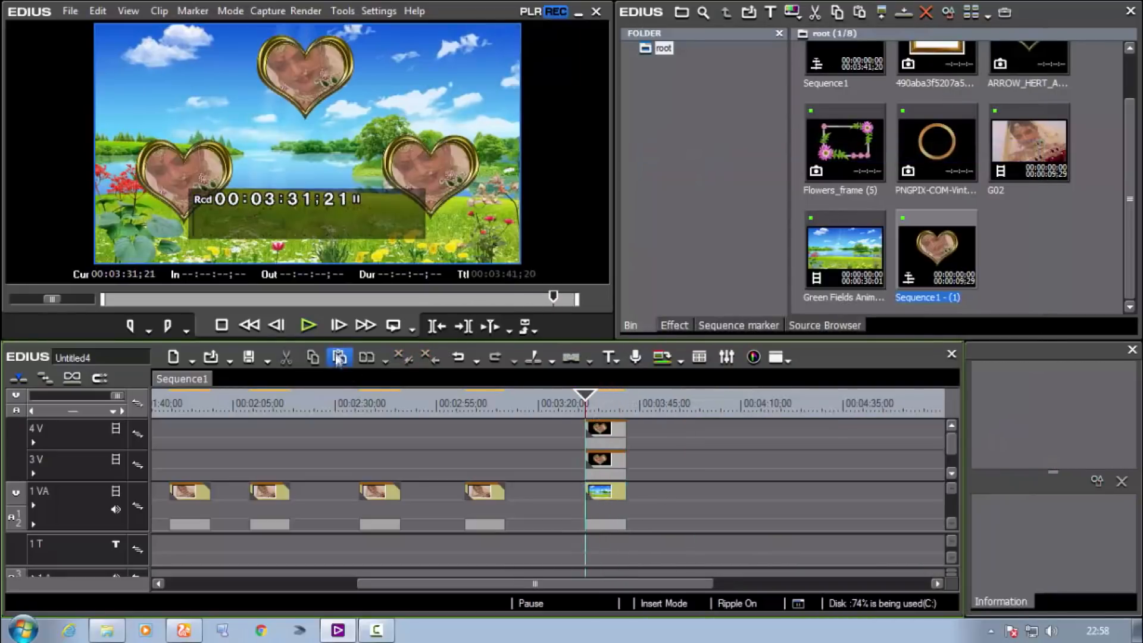
{"action": "right_click", "coordinate": [595, 404]}
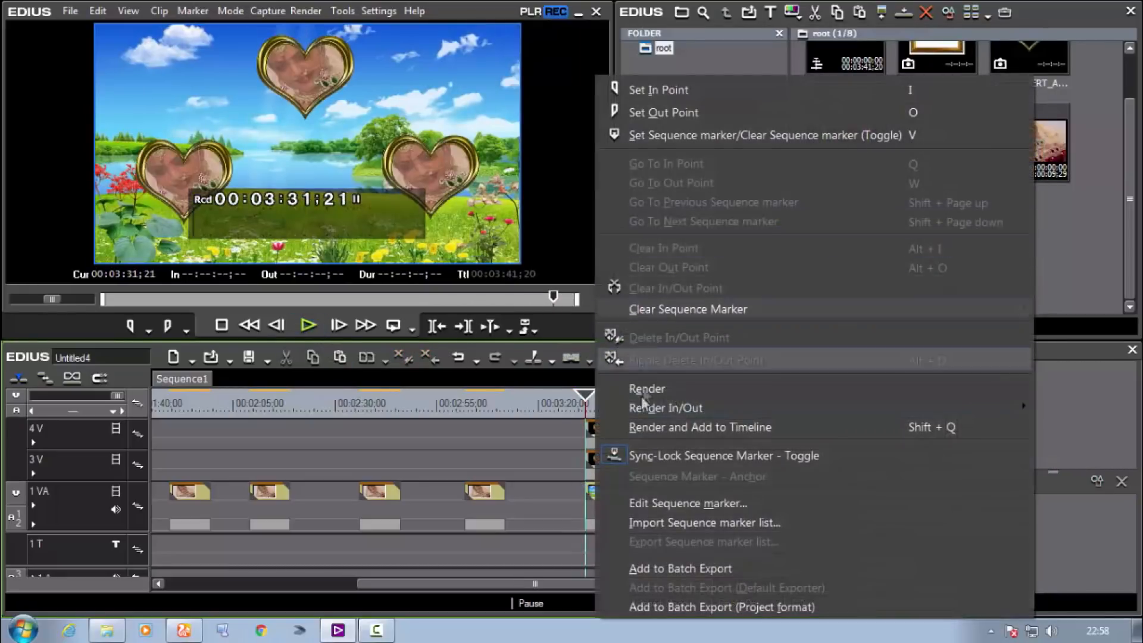
{"action": "left_click", "coordinate": [700, 387]}
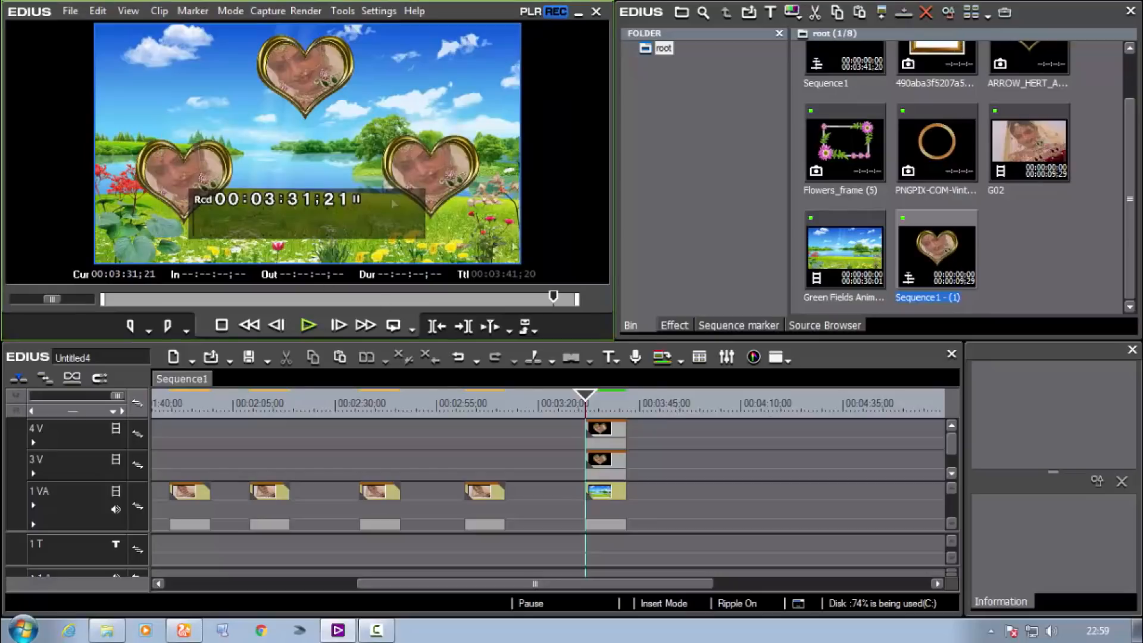
Play the rendered three-heart section and return the playhead to the start of the Green Fields clip.
{"action": "left_click", "coordinate": [310, 328]}
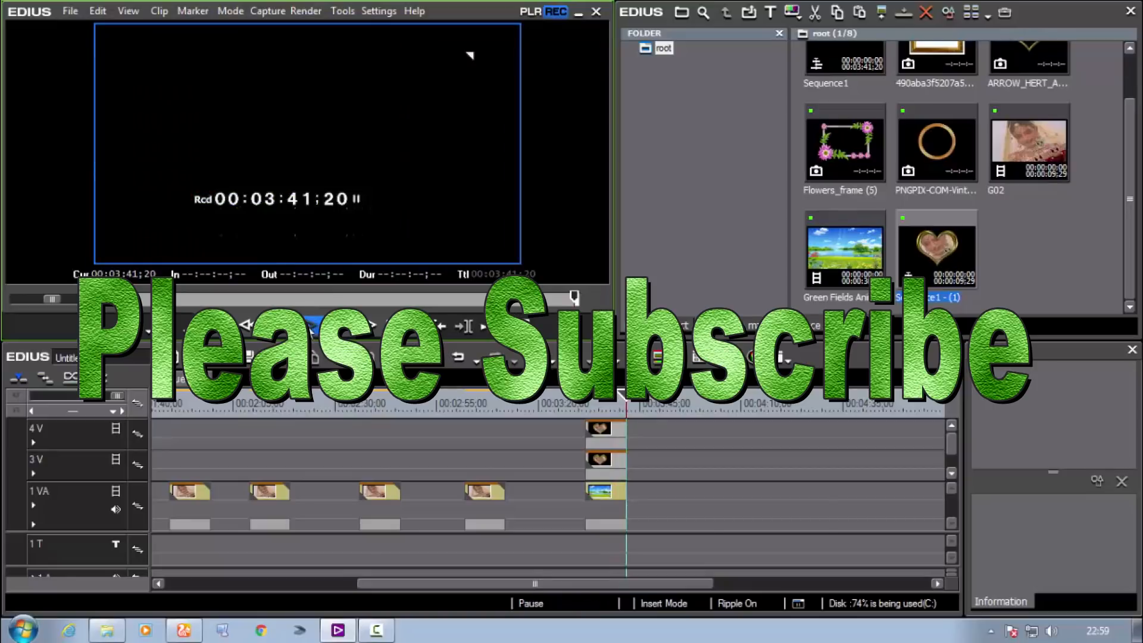
{"action": "key", "text": "Home"}
{"action": "key", "text": "space"}
{"action": "scroll", "coordinate": [419, 428], "scroll_direction": "down", "scroll_amount": 3}
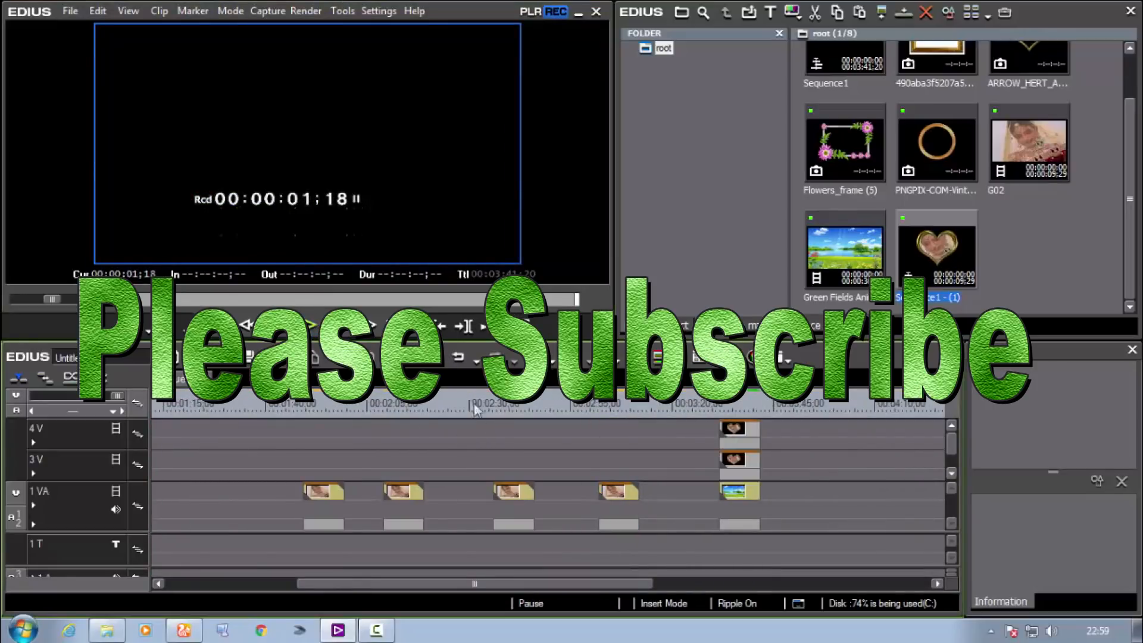
{"action": "left_click", "coordinate": [718, 407]}
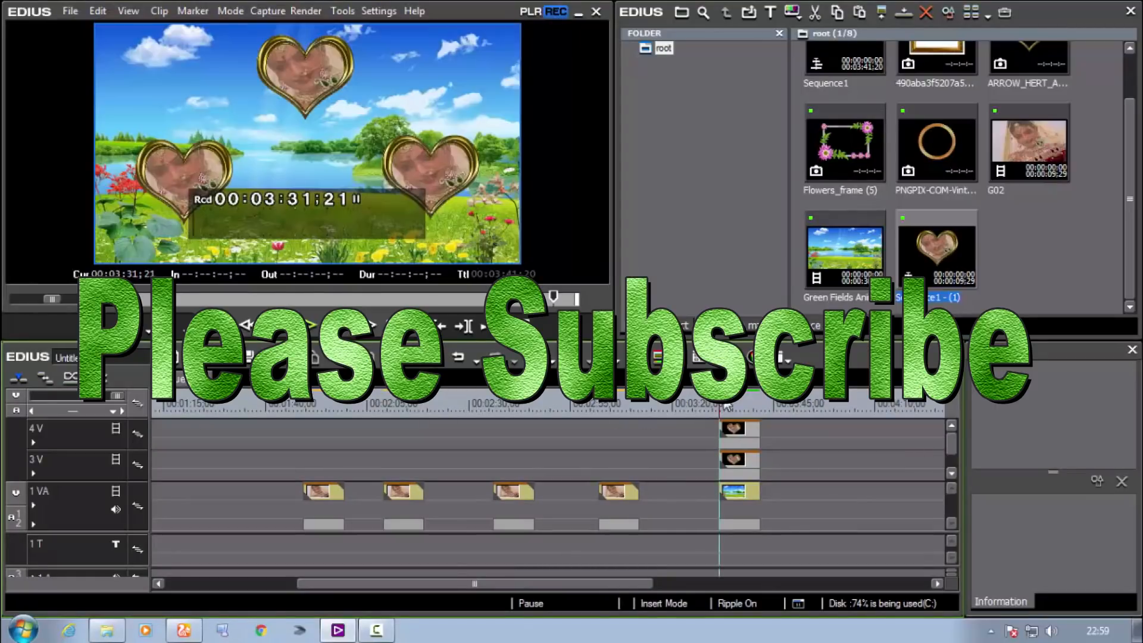